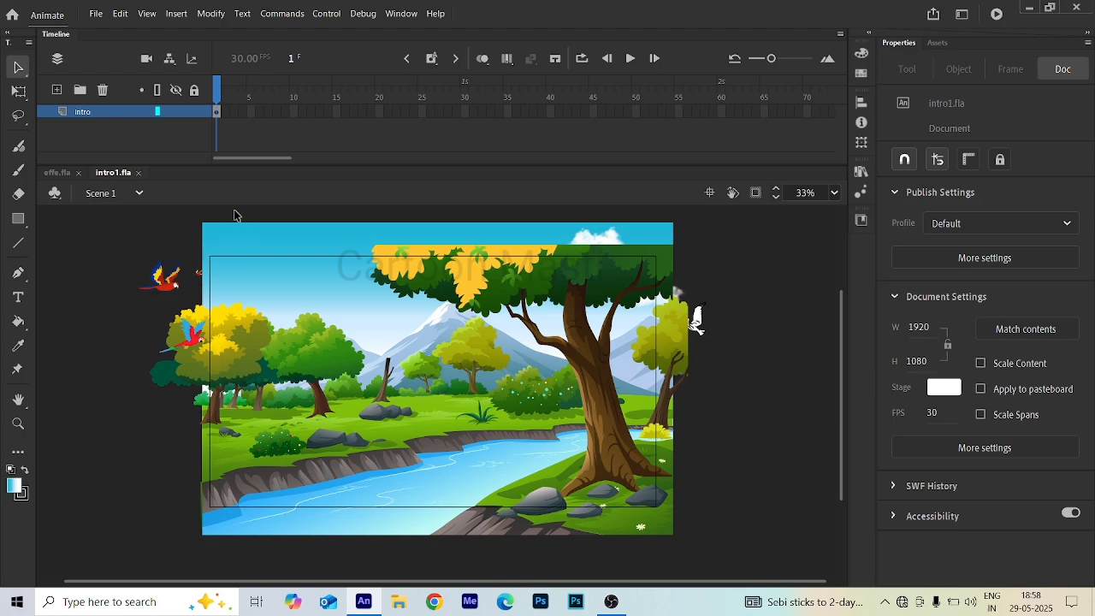
- Select the Intro graphic on the stage and open it for editing its contents
scroll(261, 310, "down", 2)
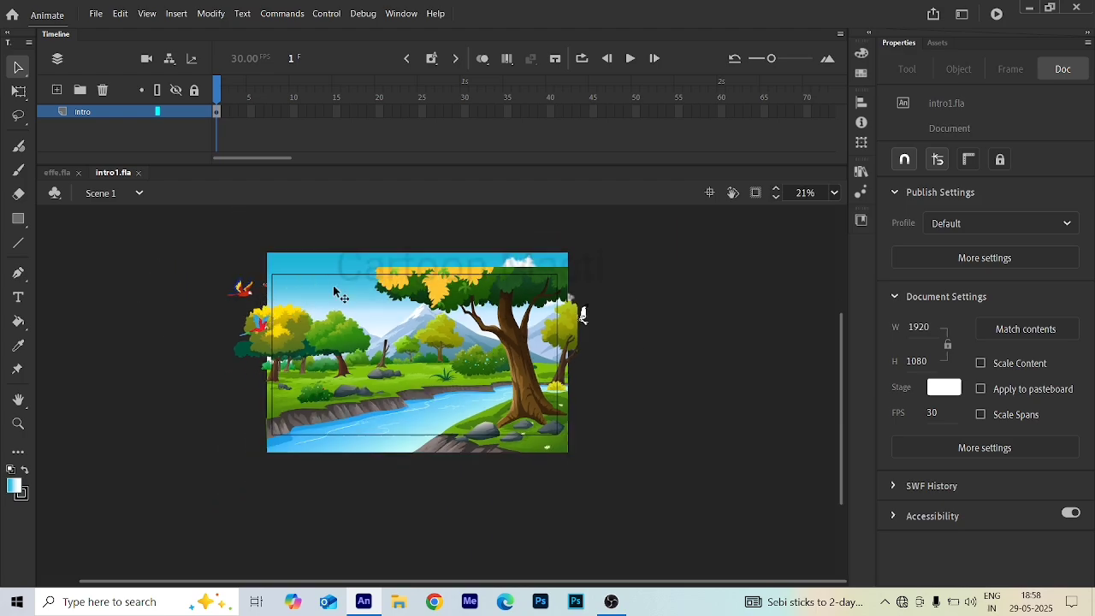
left_click_drag(195, 232, 669, 585)
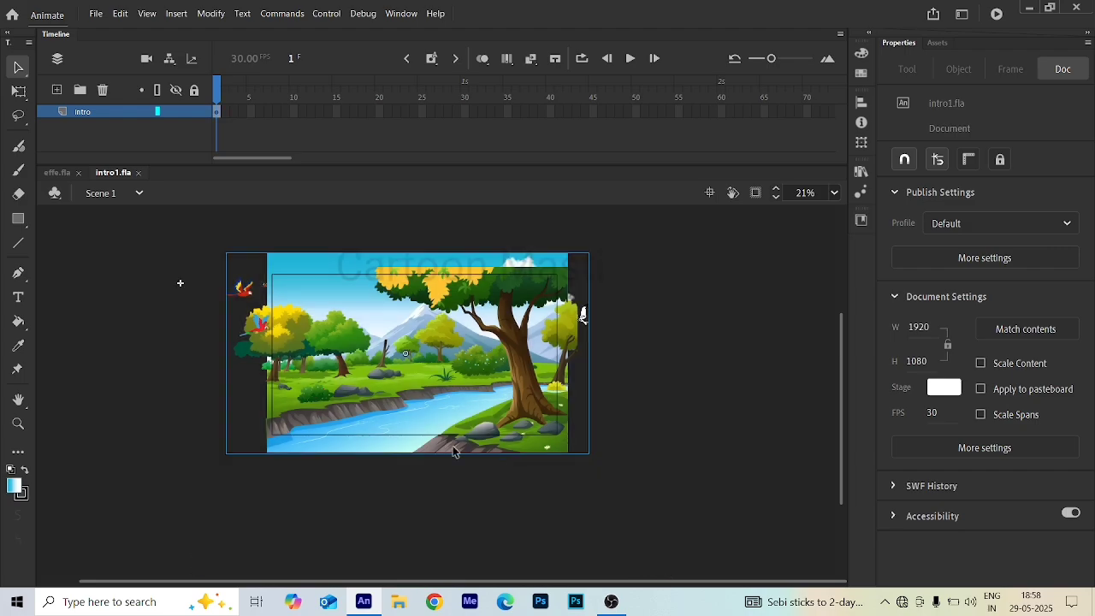
scroll(370, 328, "up", 2)
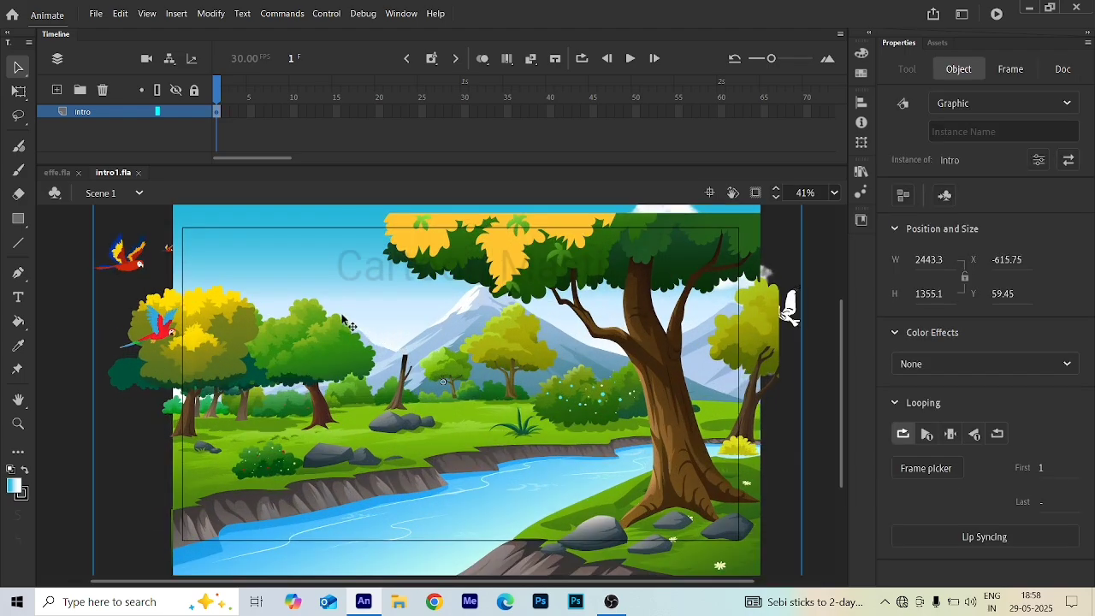
scroll(364, 334, "down", 1)
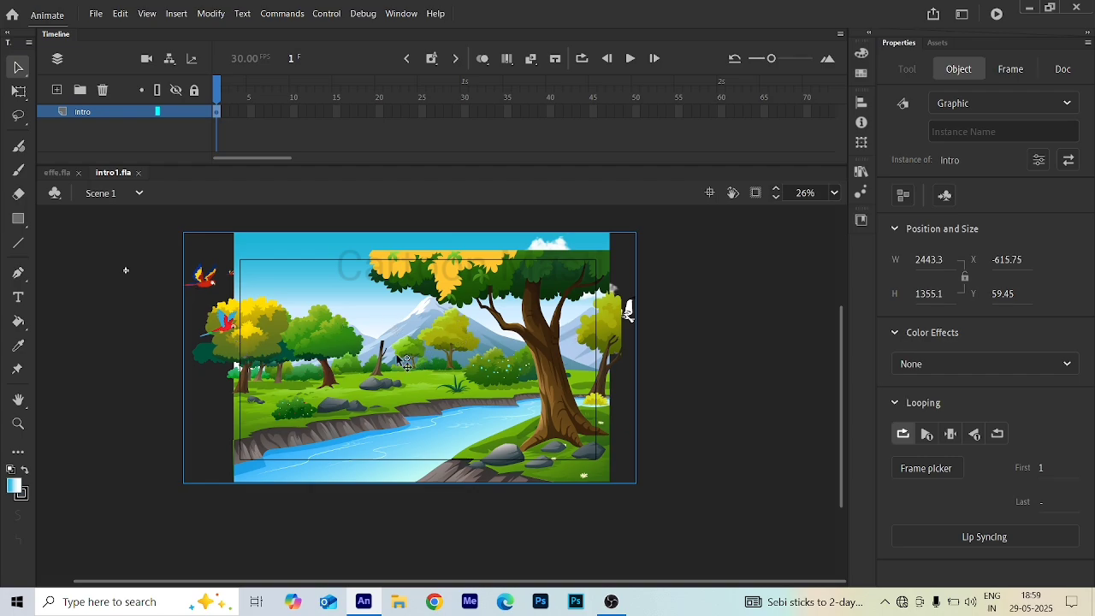
scroll(333, 345, "up", 2)
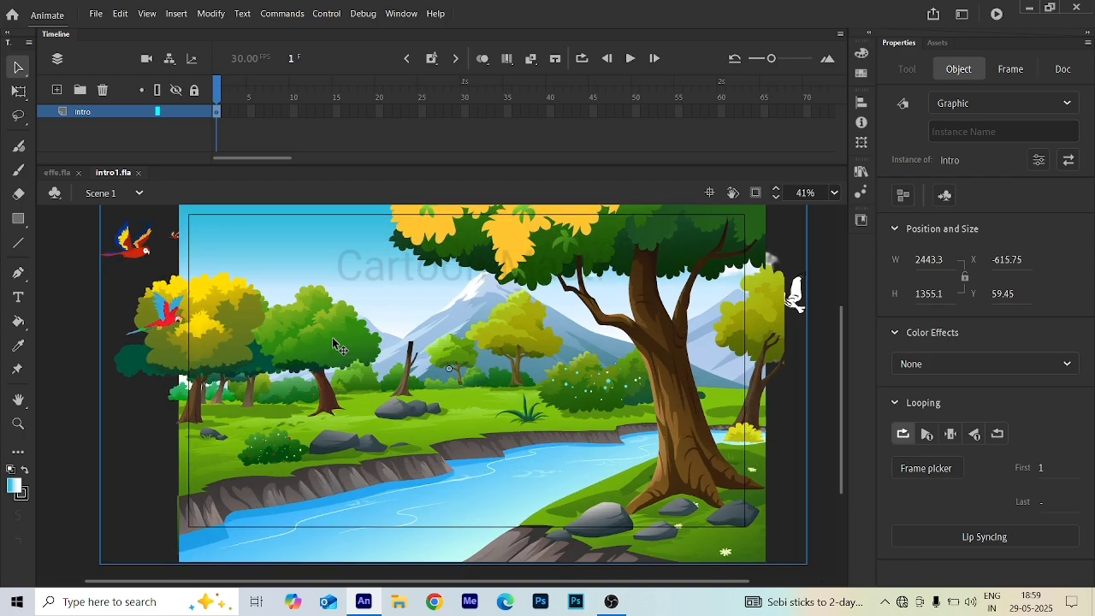
scroll(334, 343, "down", 1)
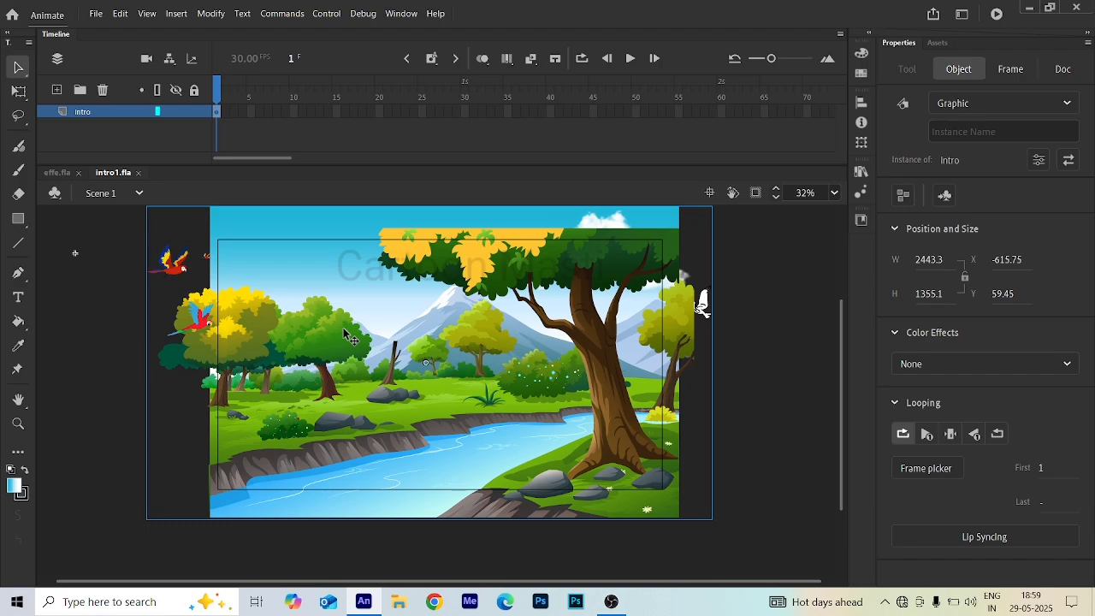
scroll(315, 320, "down", 2)
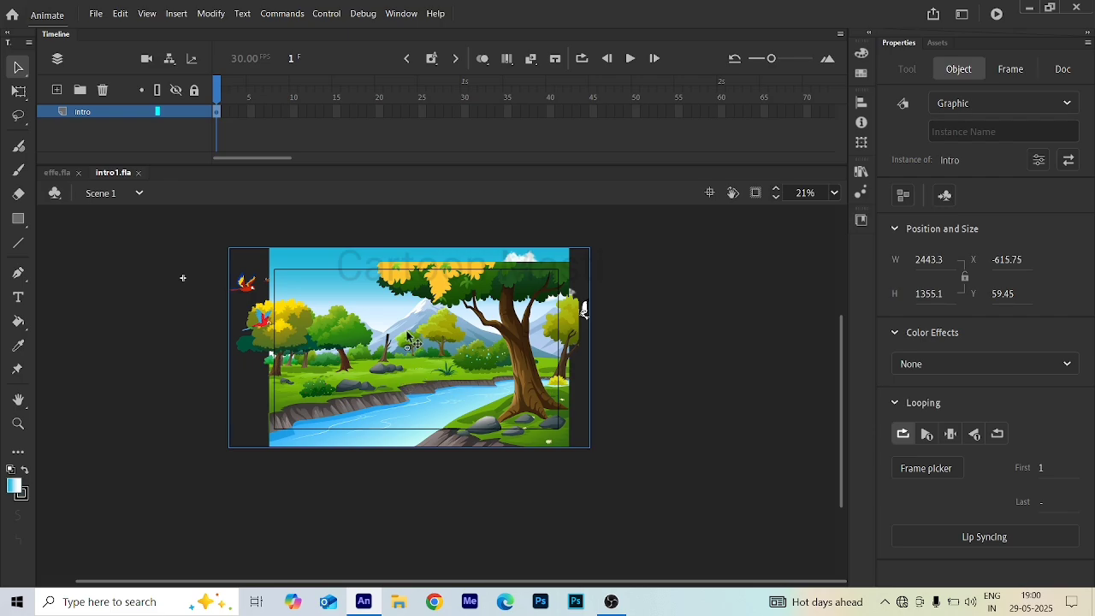
scroll(381, 346, "up", 3)
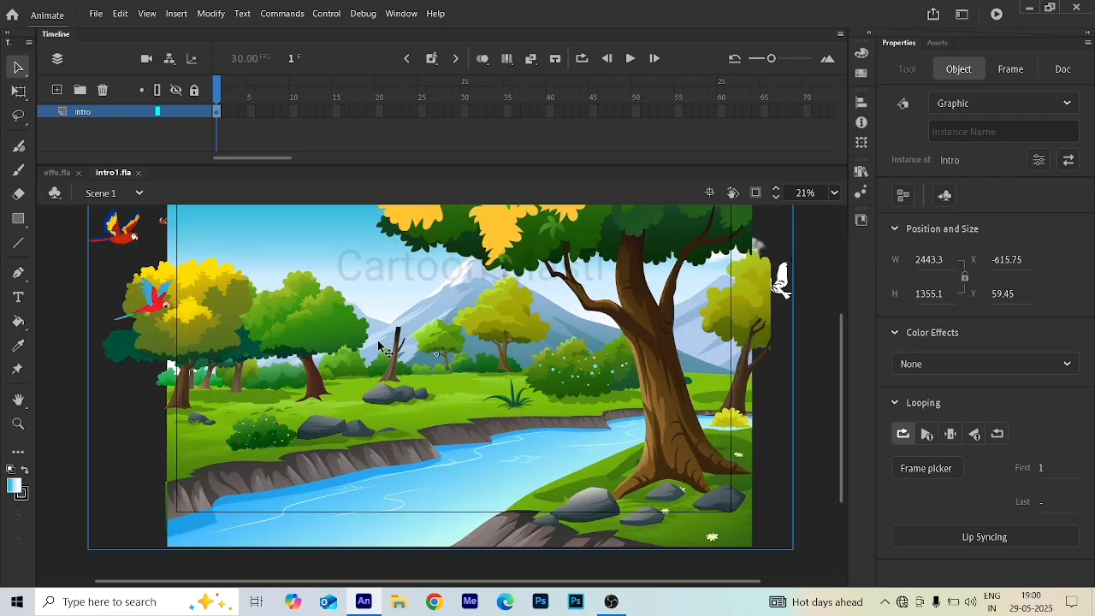
scroll(381, 346, "down", 2)
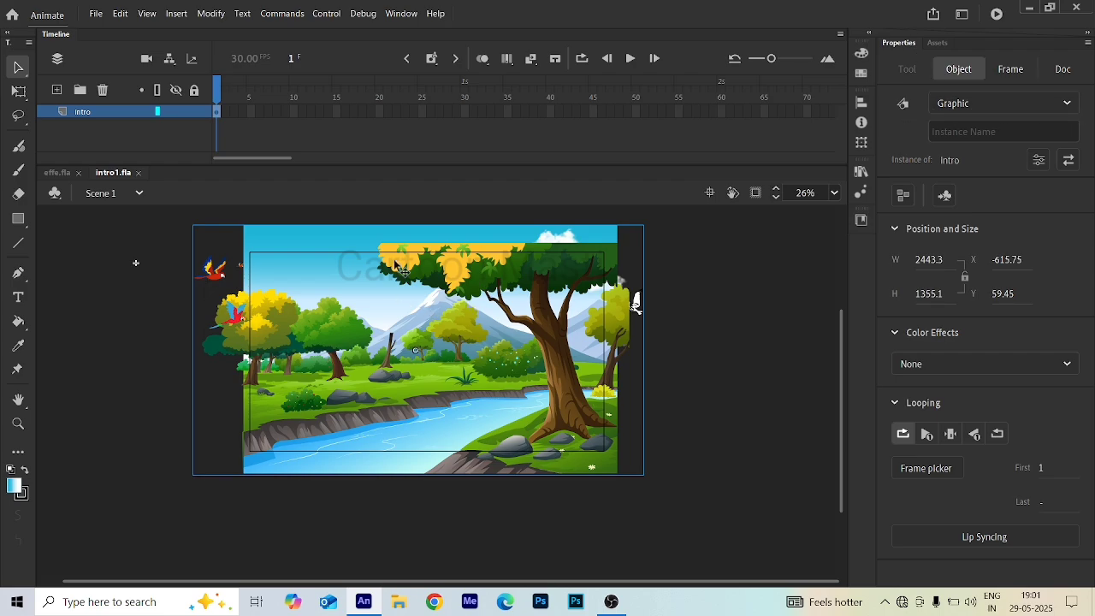
double_click(395, 284)
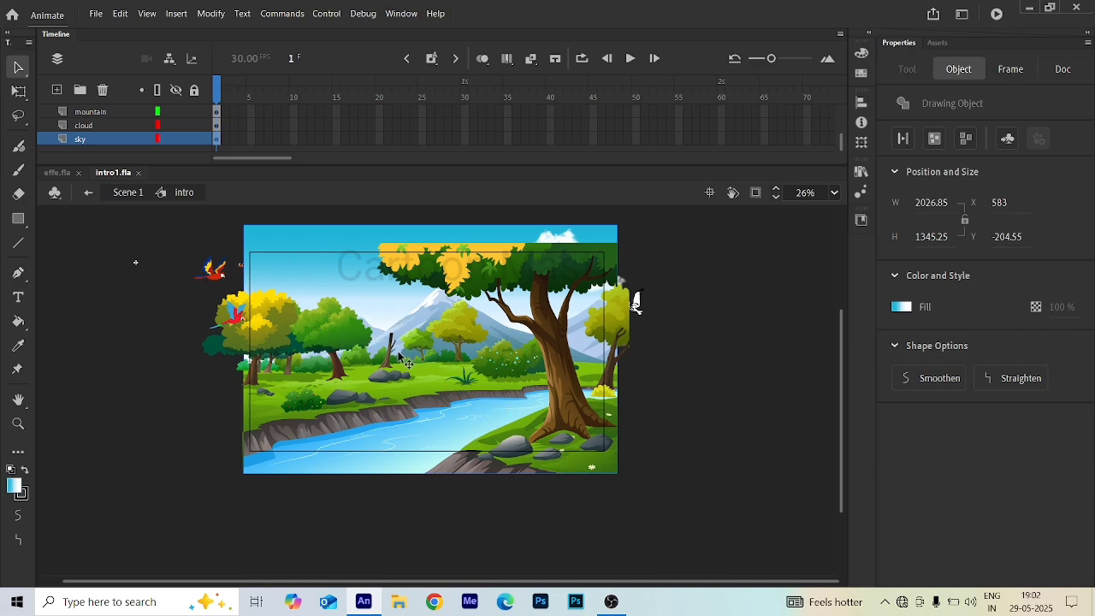
- Inspect the birds, tree and bird layers inside the Intro symbol and the artwork each one holds
scroll(112, 134, "up", 3)
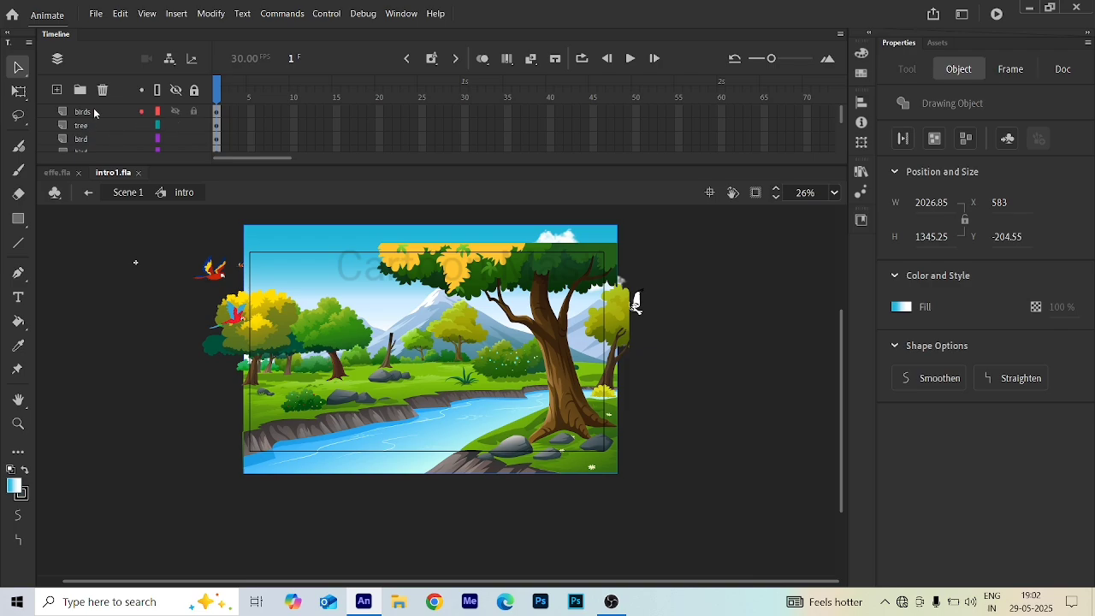
left_click(143, 112)
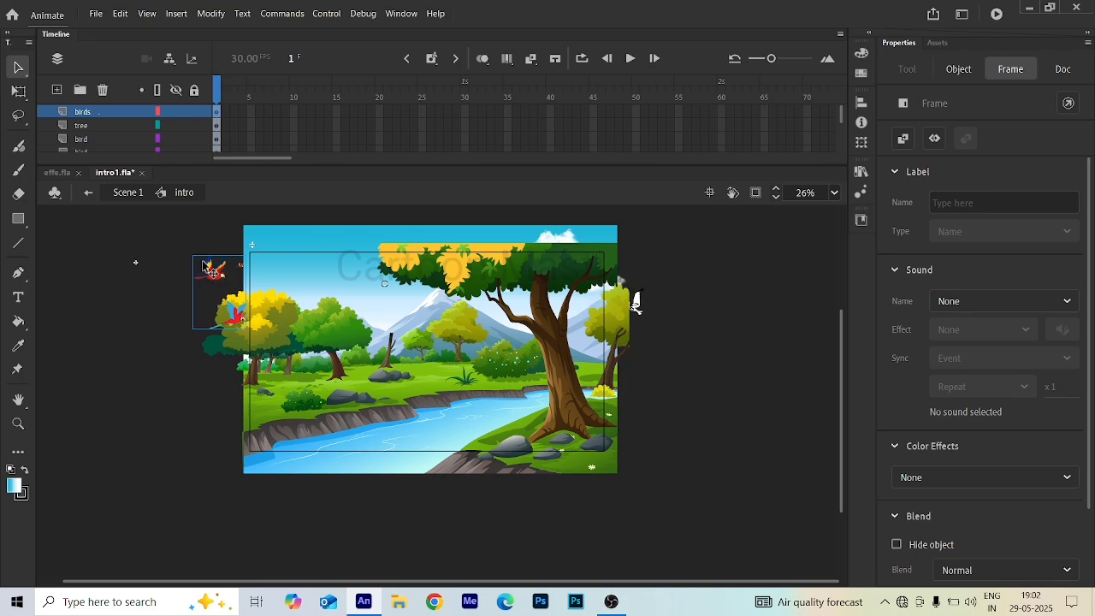
left_click(81, 126)
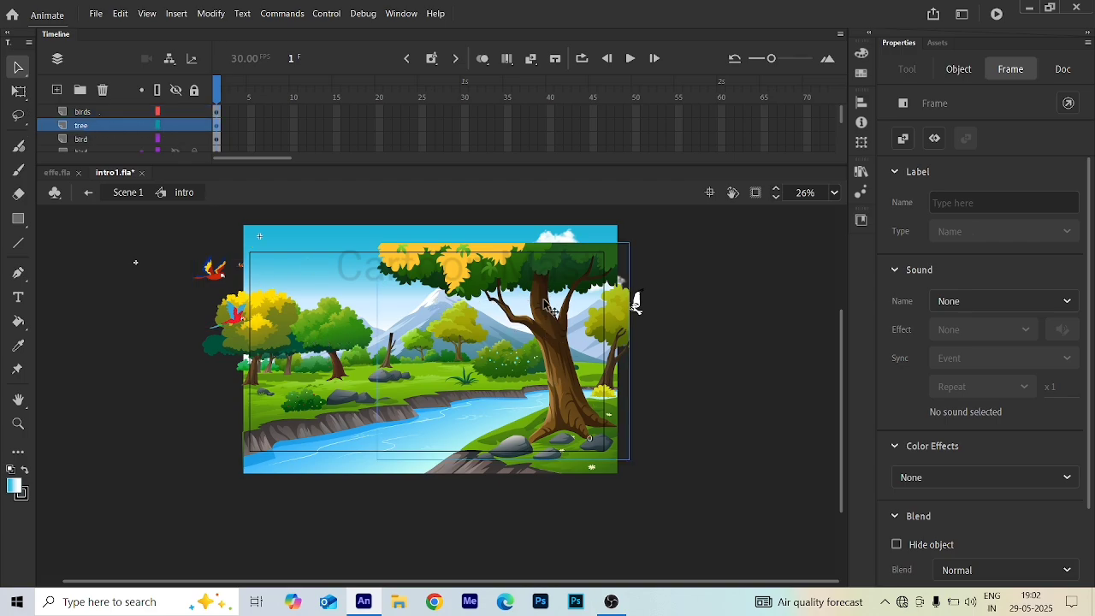
left_click(99, 142)
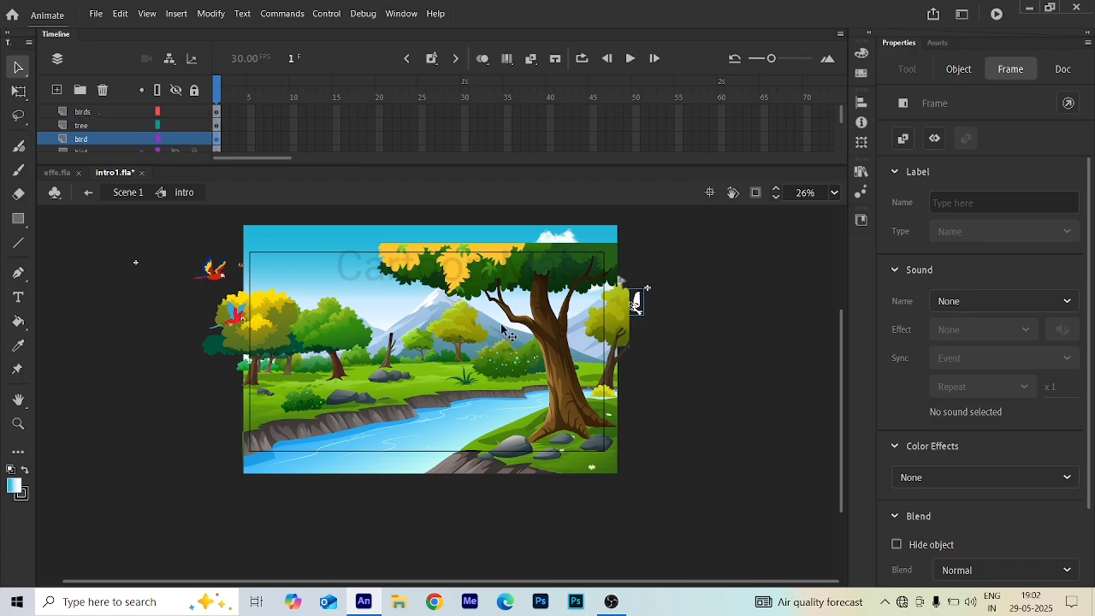
scroll(84, 135, "down", 1)
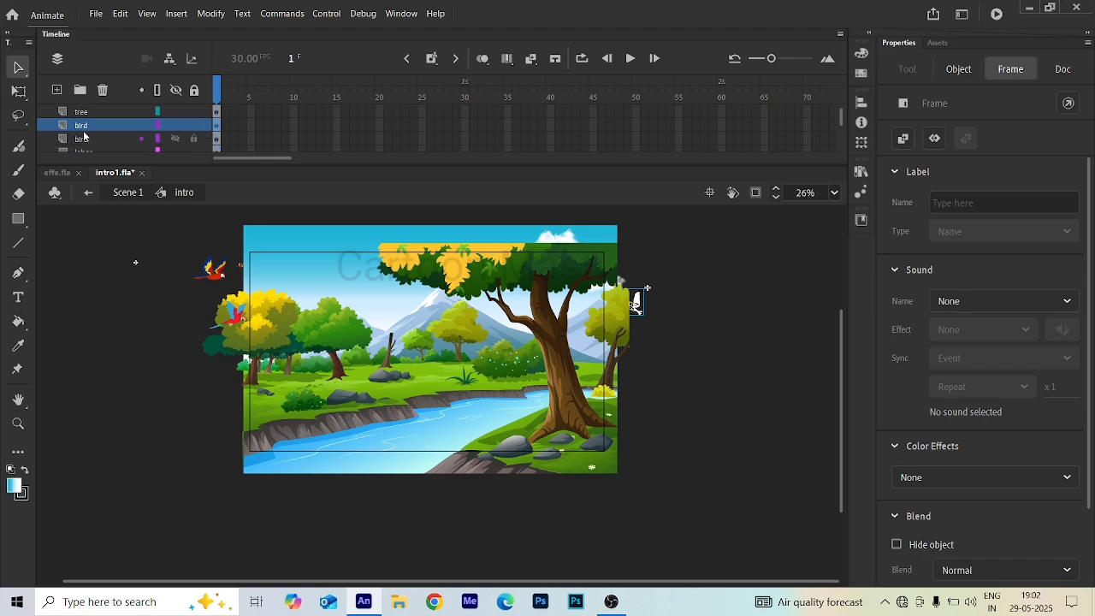
left_click(94, 141)
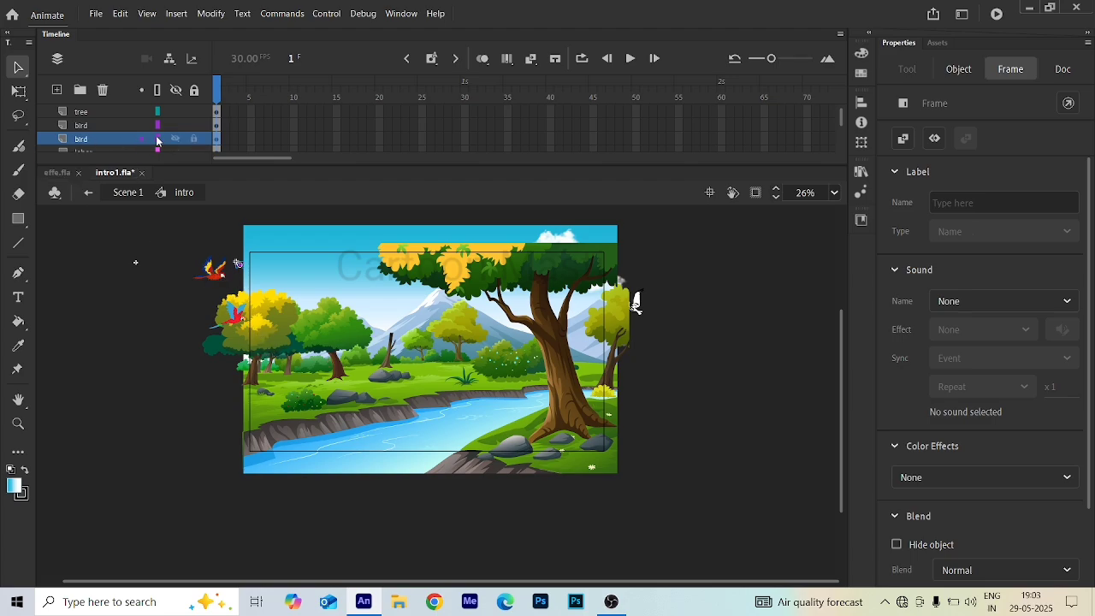
scroll(245, 250, "up", 5)
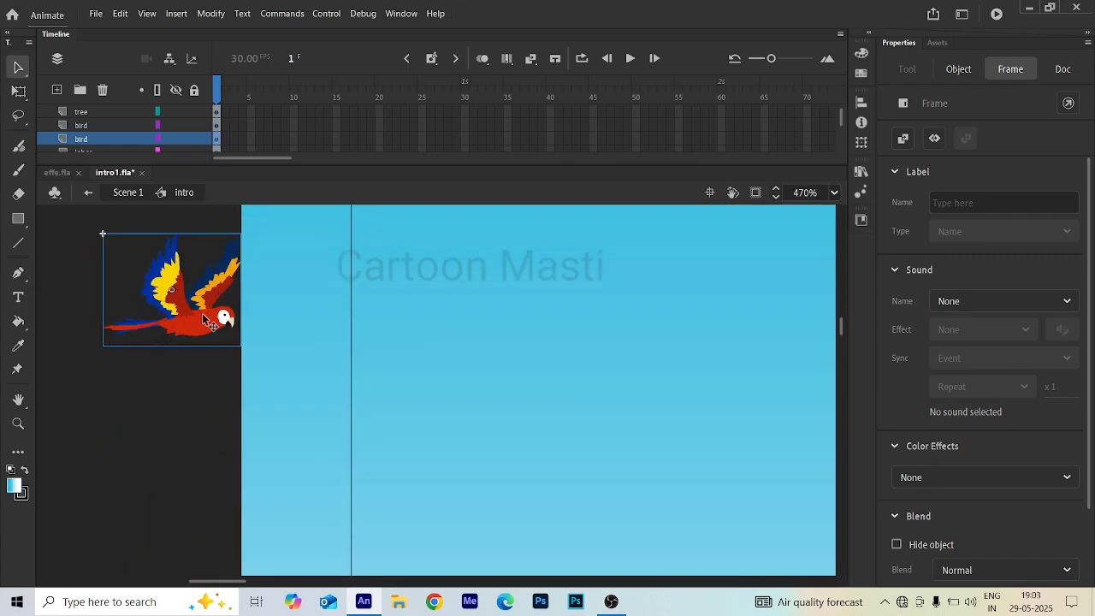
scroll(212, 318, "down", 1)
scroll(198, 301, "down", 1)
scroll(197, 301, "down", 1)
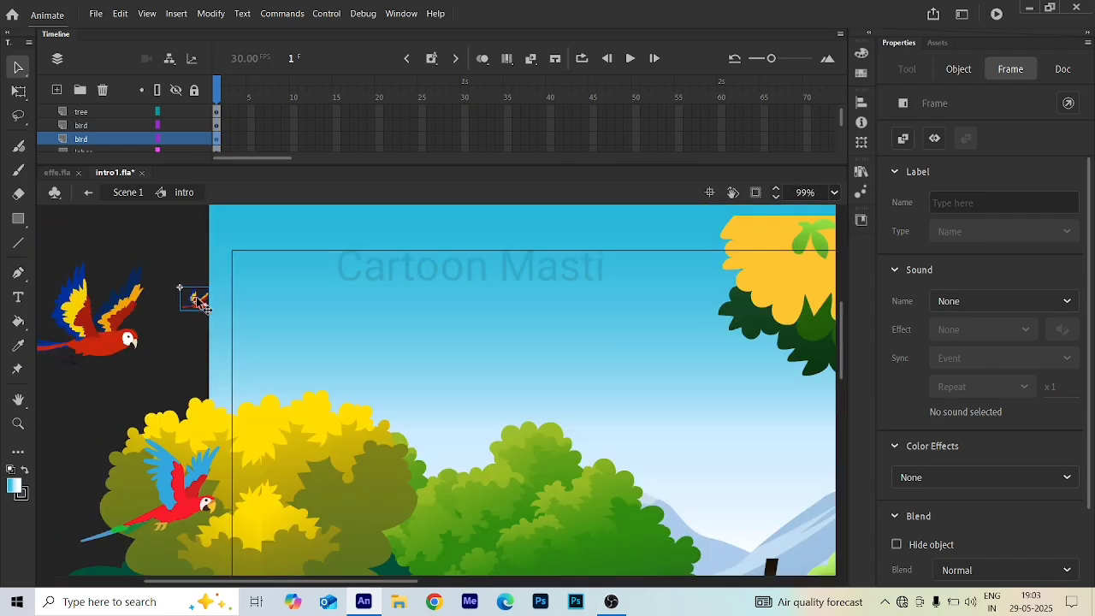
scroll(191, 298, "down", 1)
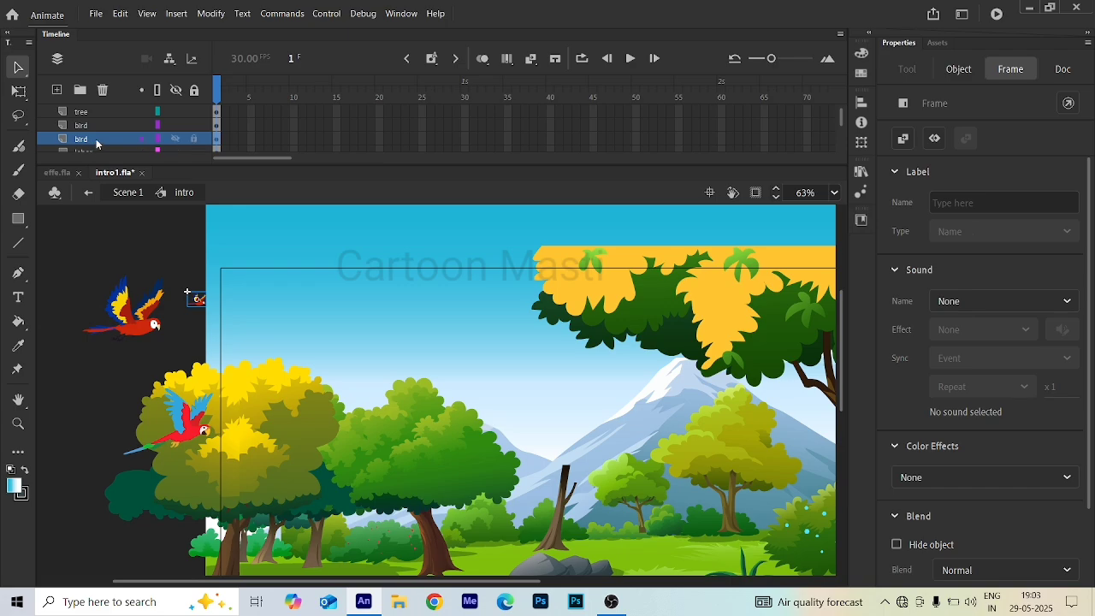
scroll(218, 291, "down", 1)
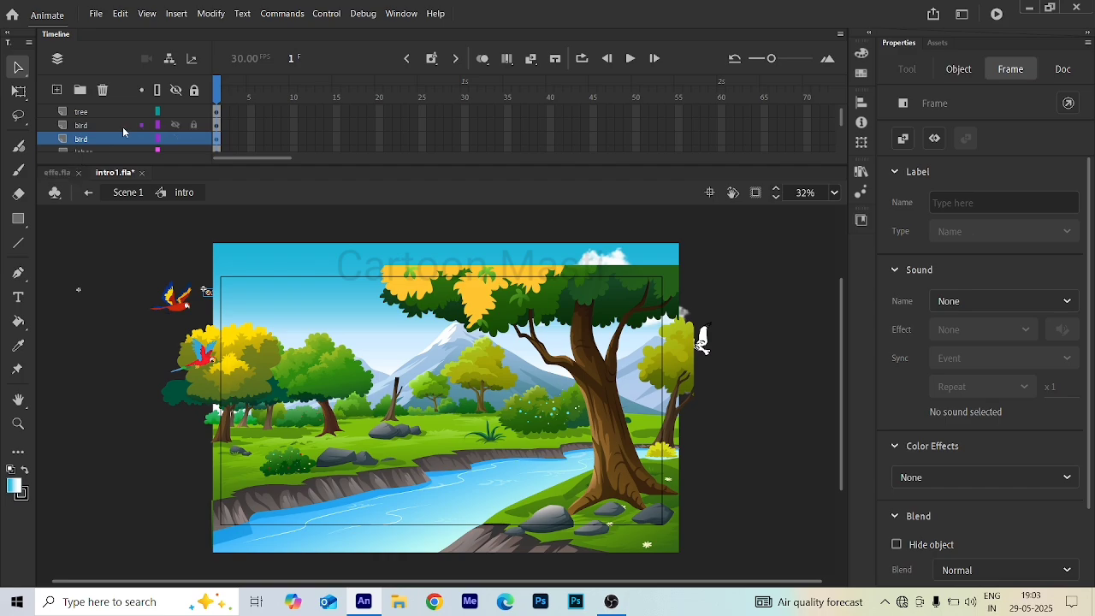
scroll(123, 127, "down", 1)
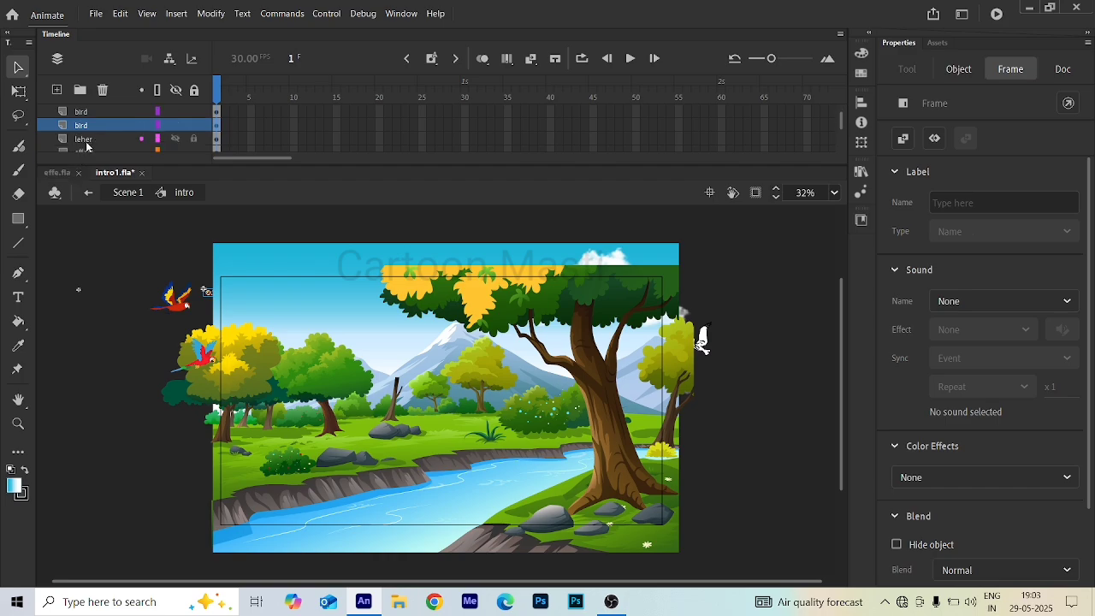
- Inspect the leher, effect, water, tree1 and Layer_11 layers and their objects inside the Intro symbol
left_click(87, 141)
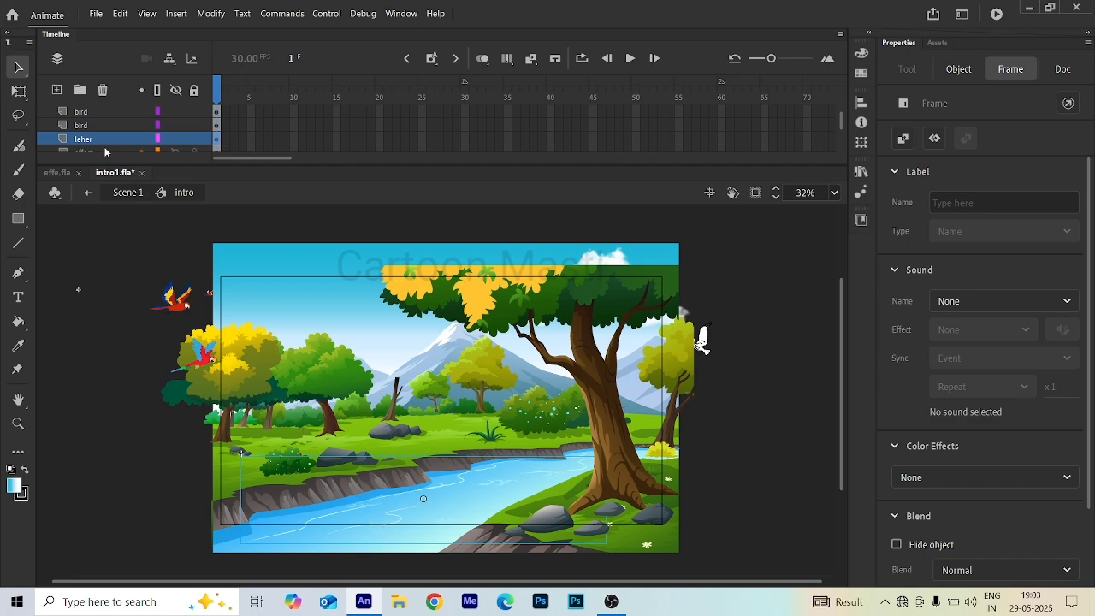
scroll(111, 133, "down", 1)
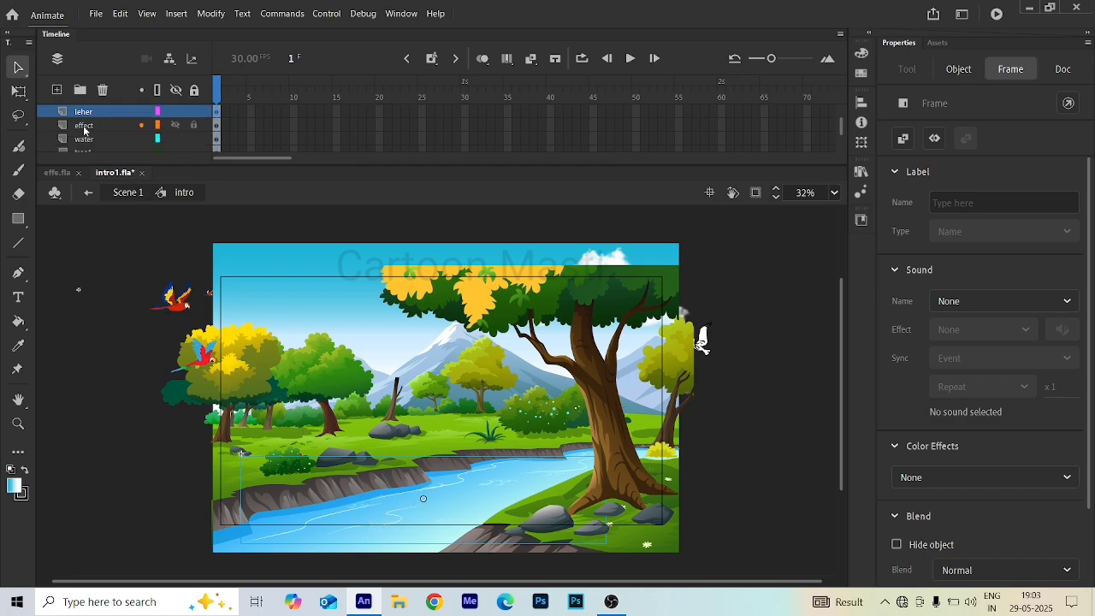
left_click(87, 127)
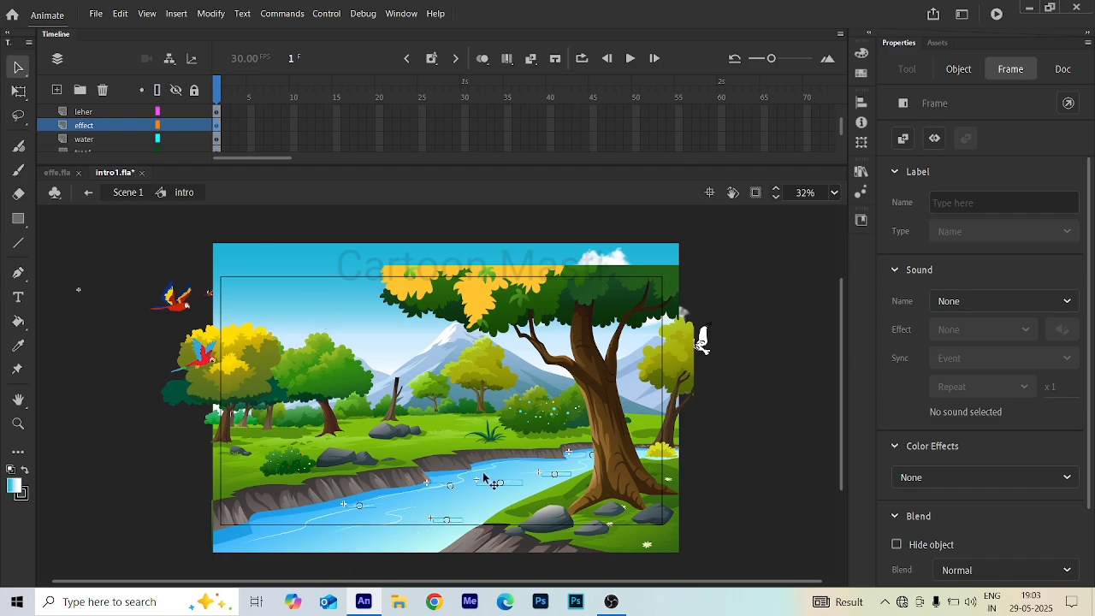
left_click(90, 140)
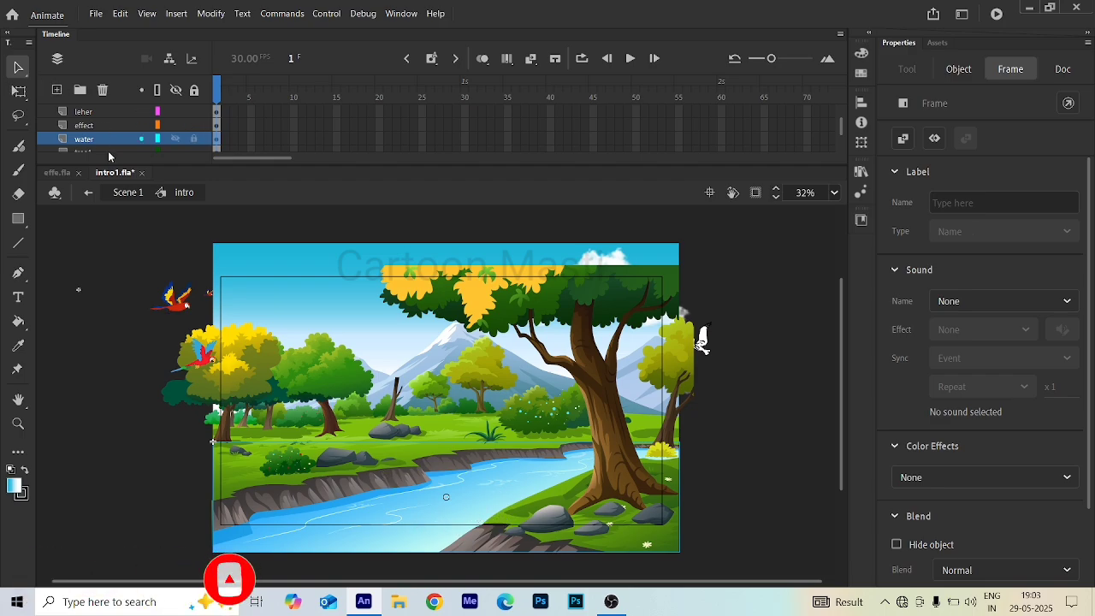
scroll(109, 143, "down", 2)
left_click(92, 128)
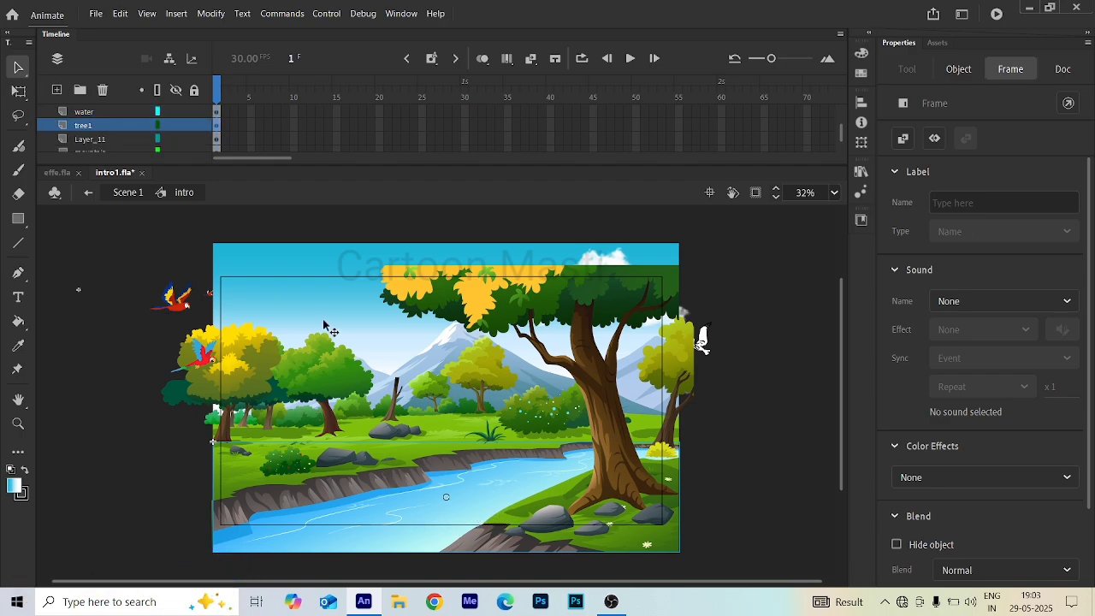
left_click(327, 386)
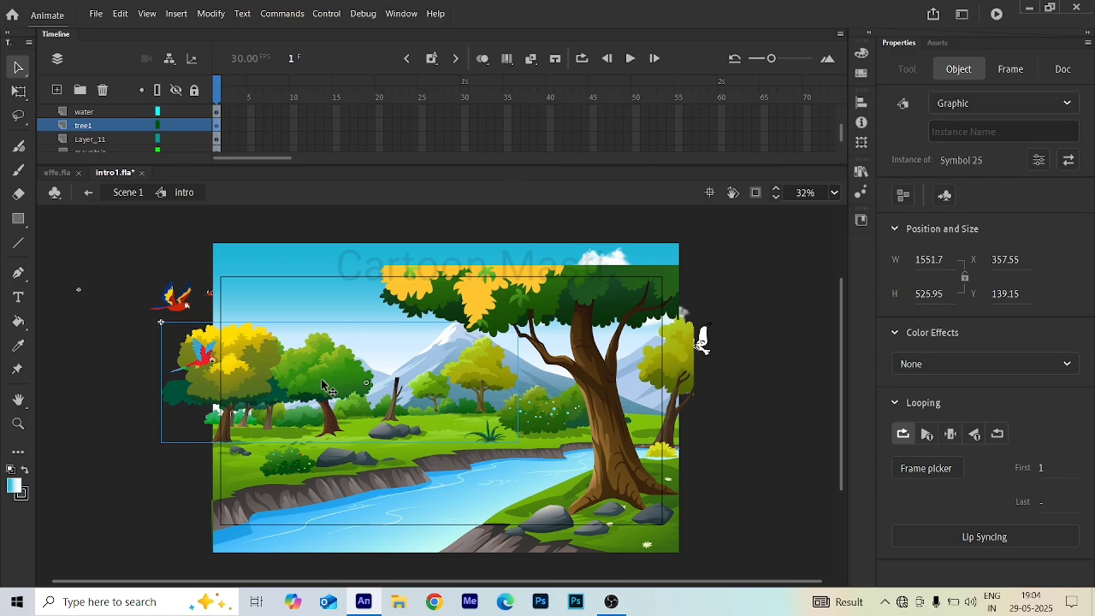
left_click(99, 142)
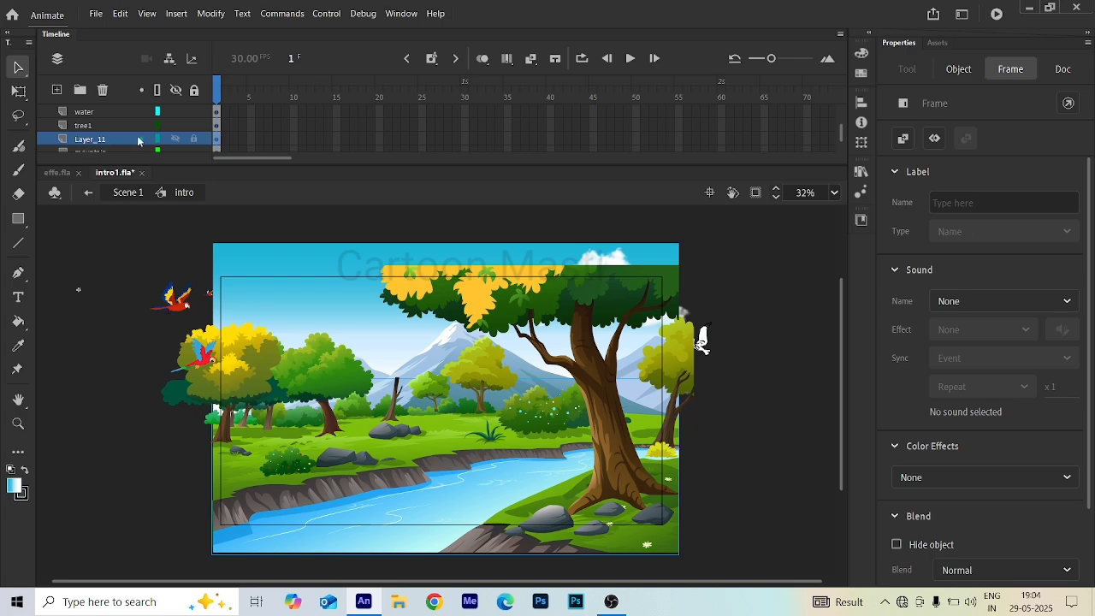
left_click(417, 455)
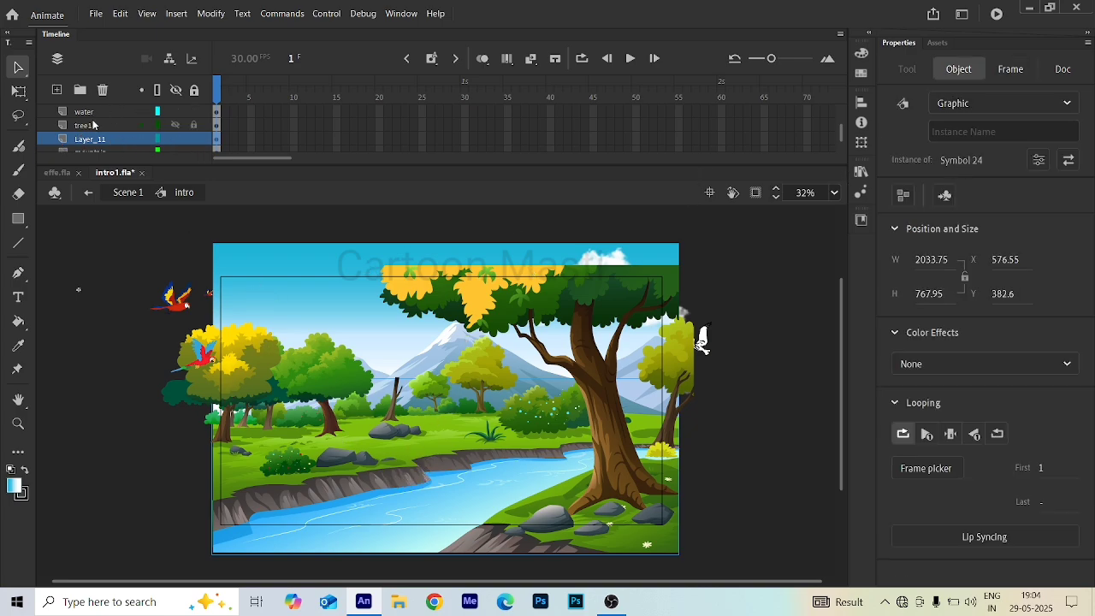
scroll(93, 125, "down", 3)
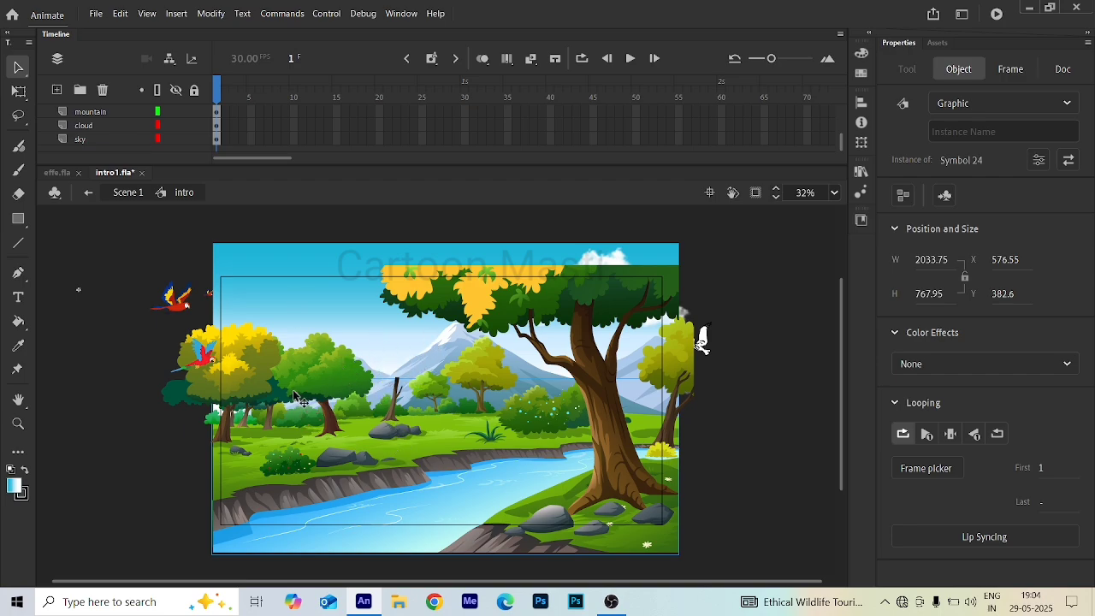
left_click(340, 393)
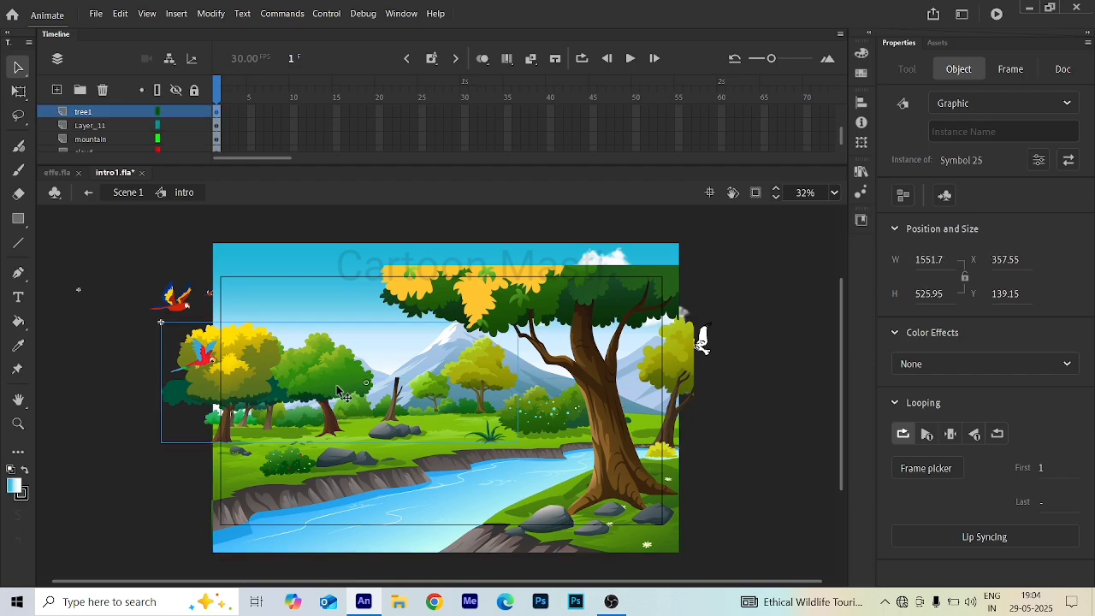
scroll(101, 117, "up", 3)
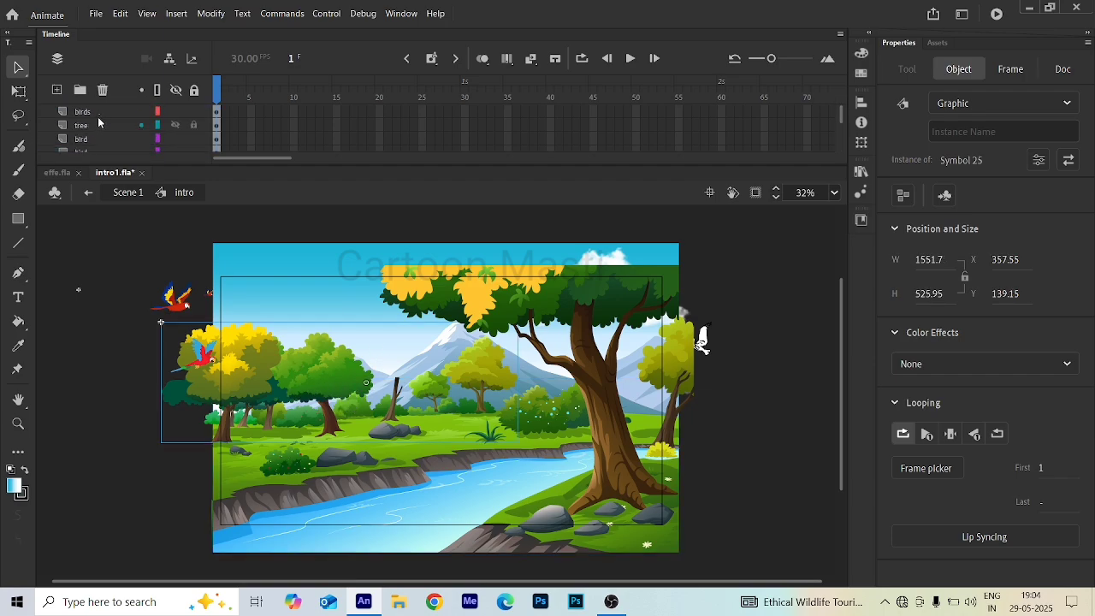
left_click(94, 113)
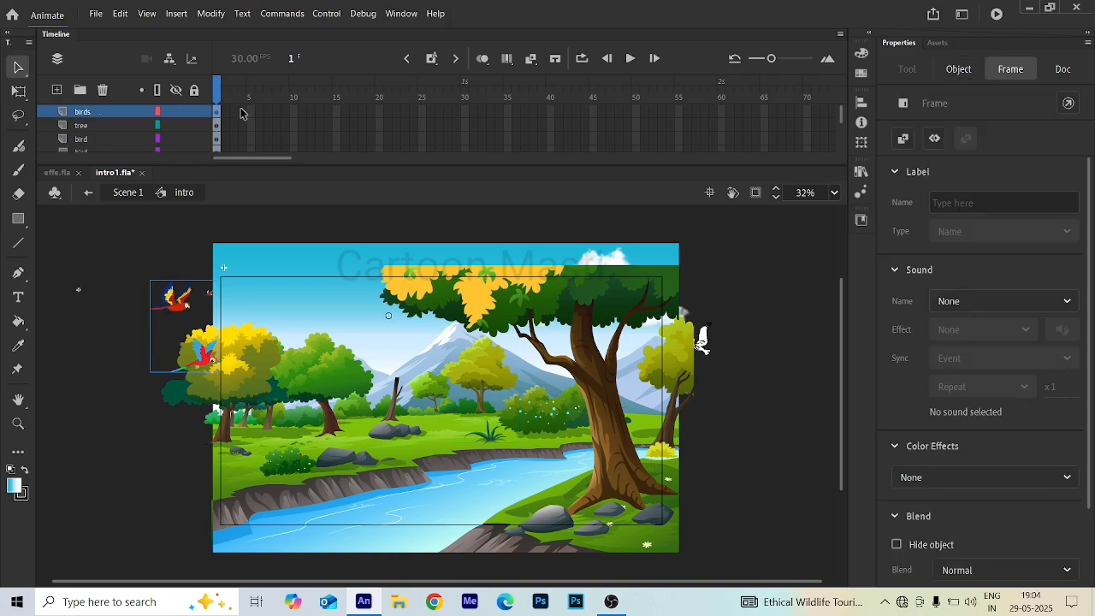
- Insert frames up to frame 60 on all layers of the Intro symbol and return the playhead to frame 1
left_click(721, 93)
key("F5")
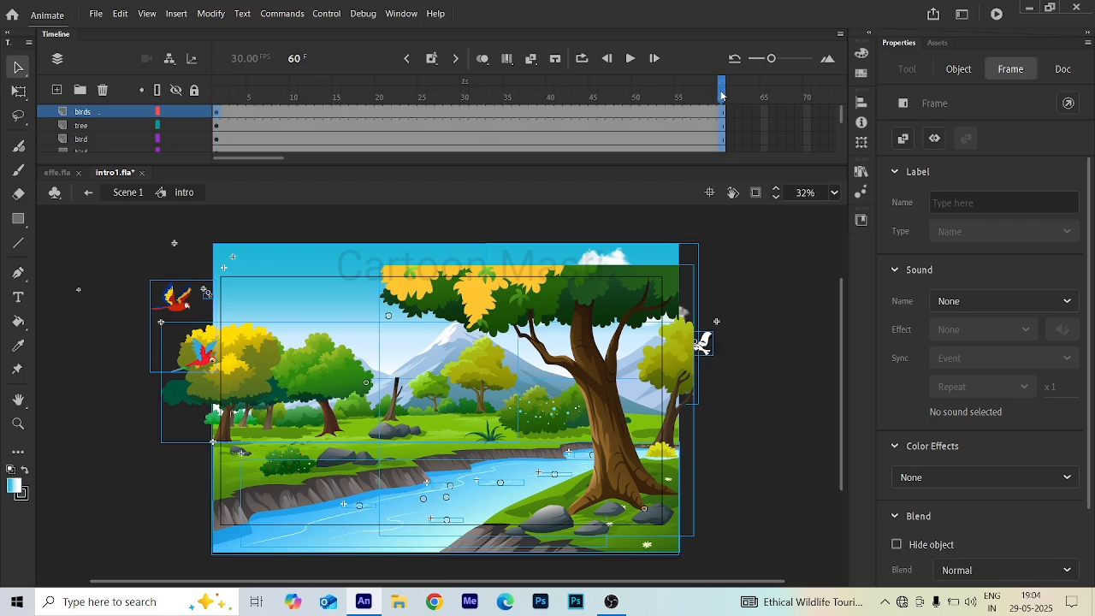
left_click_drag(720, 92, 177, 102)
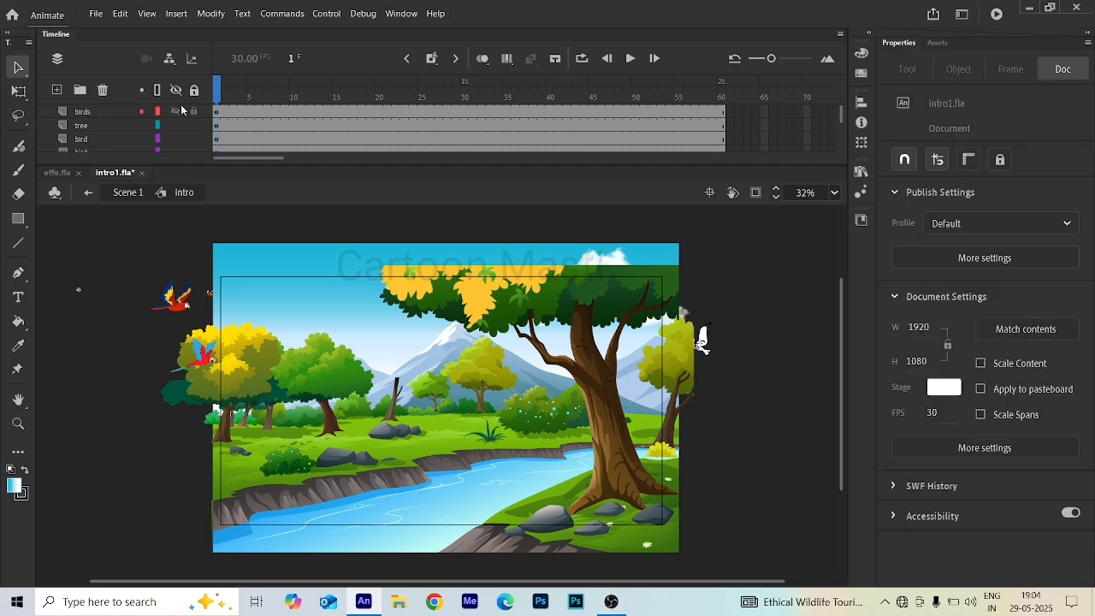
- Select the tree1 graphic on the stage and open it for editing its contents
left_click(240, 398)
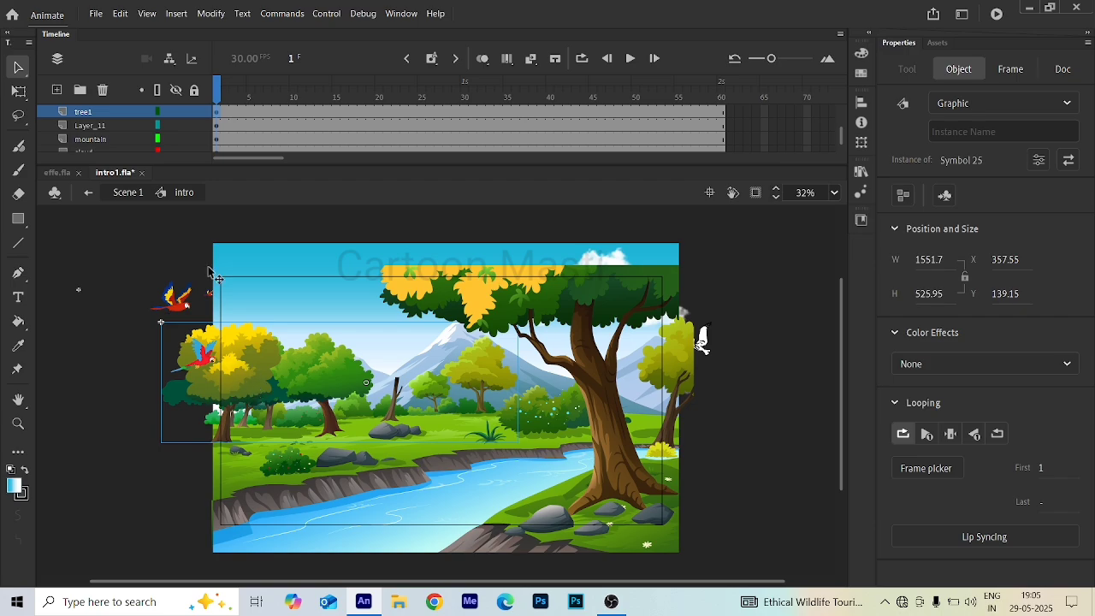
left_click(83, 115)
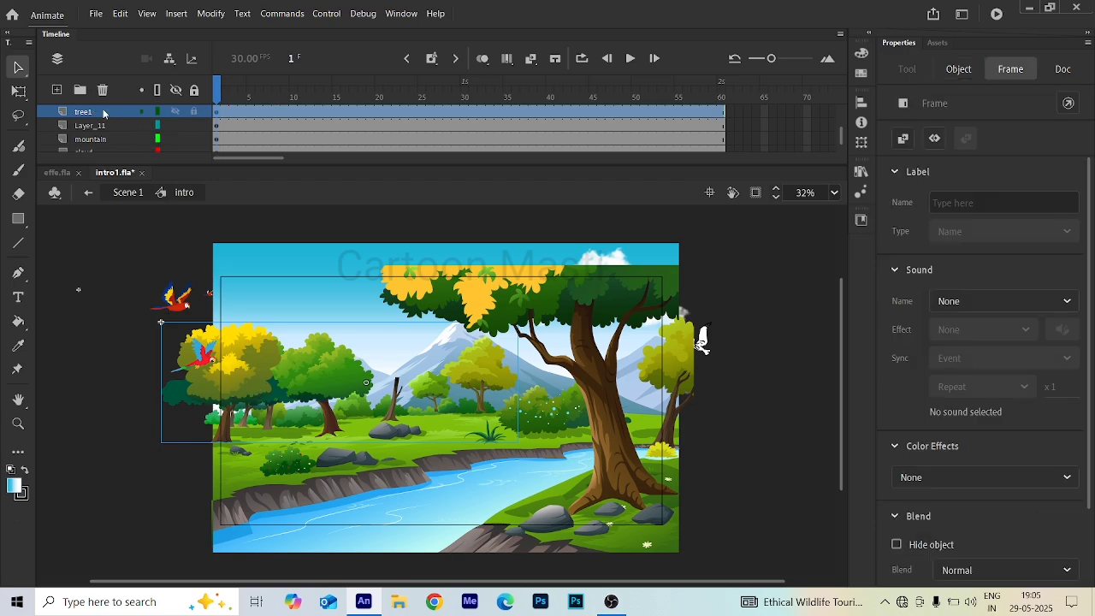
double_click(256, 385)
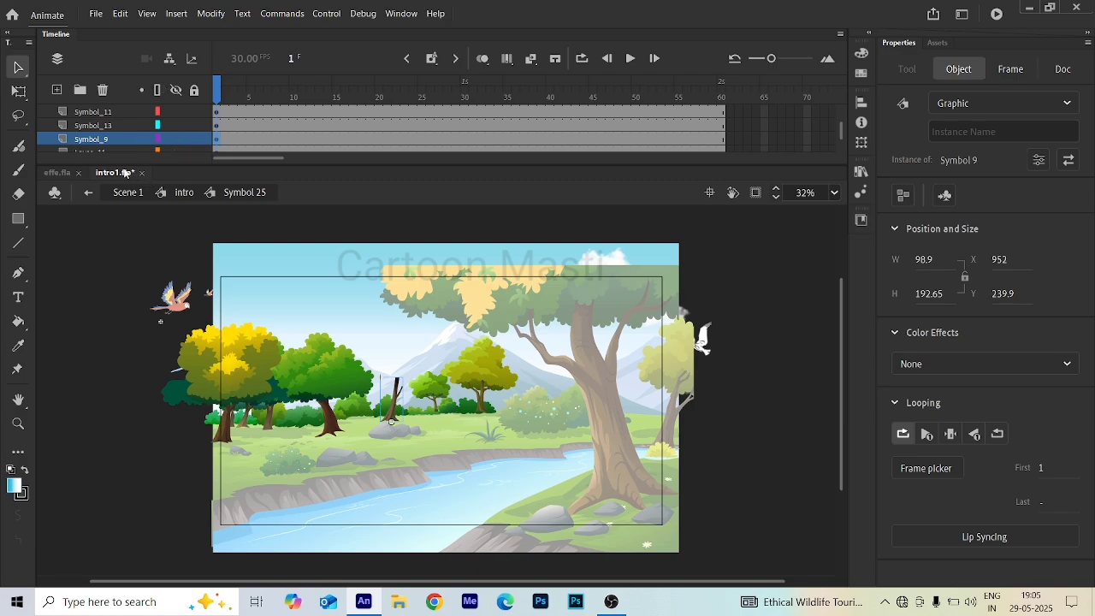
- Inspect the individual tree symbols inside the tree1 graphic and their layers
left_click(268, 375)
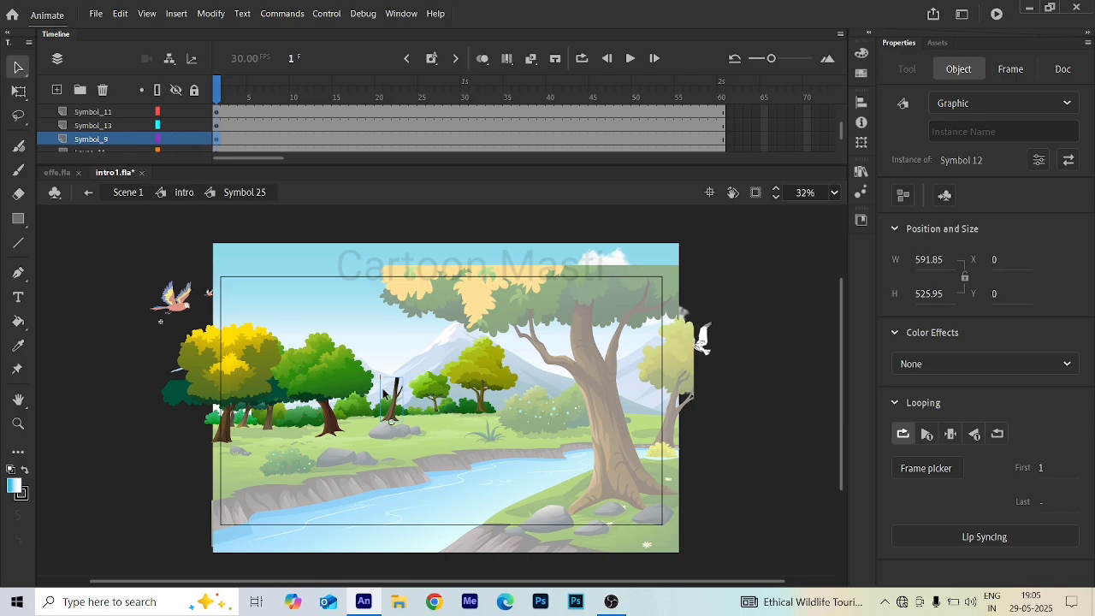
left_click(344, 385)
left_click(401, 401)
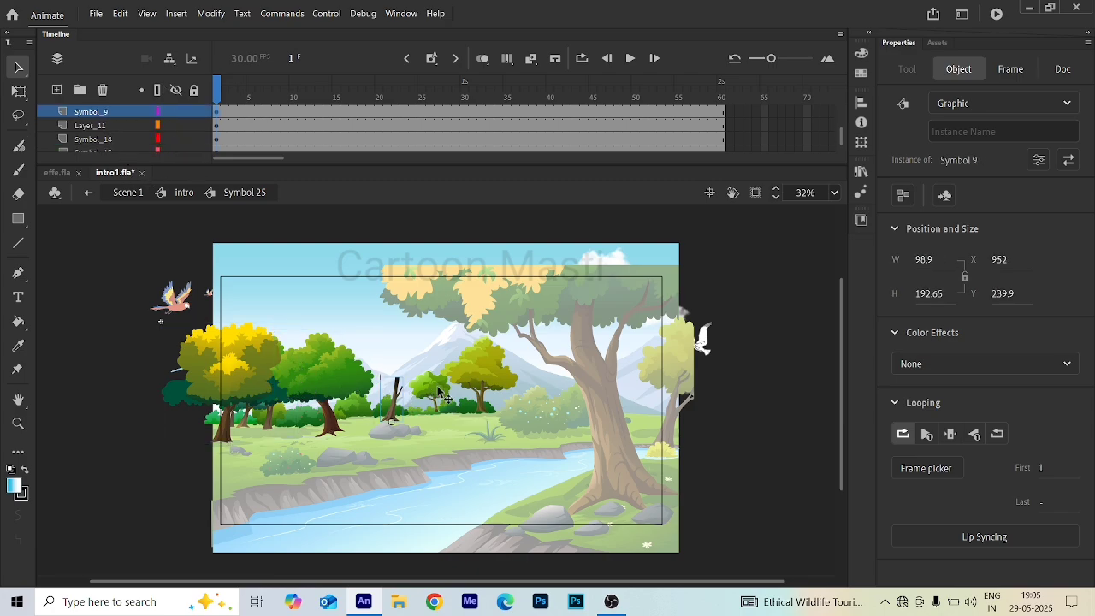
left_click(470, 375)
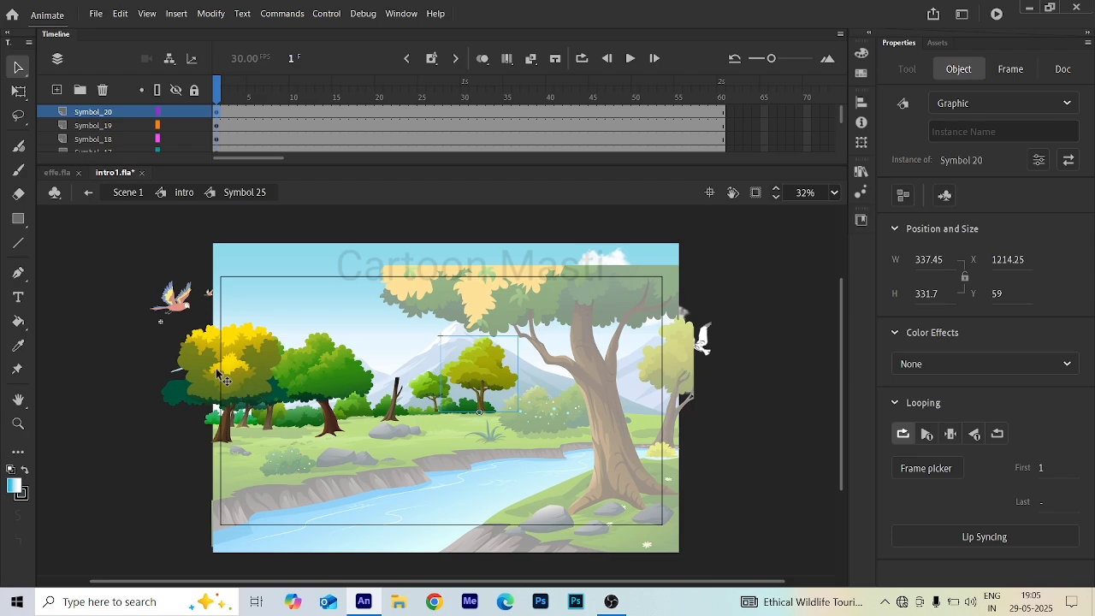
scroll(220, 374, "up", 2)
scroll(220, 374, "down", 2)
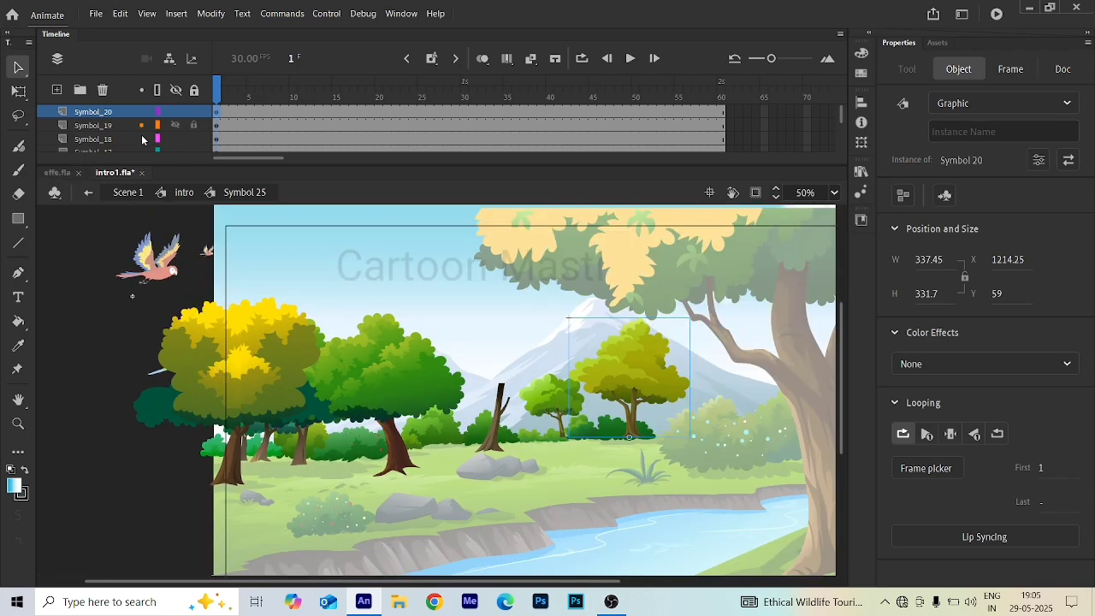
- Select the leftmost yellow tree with the Free Transform tool and set its transformation point at the trunk base
left_click(265, 401)
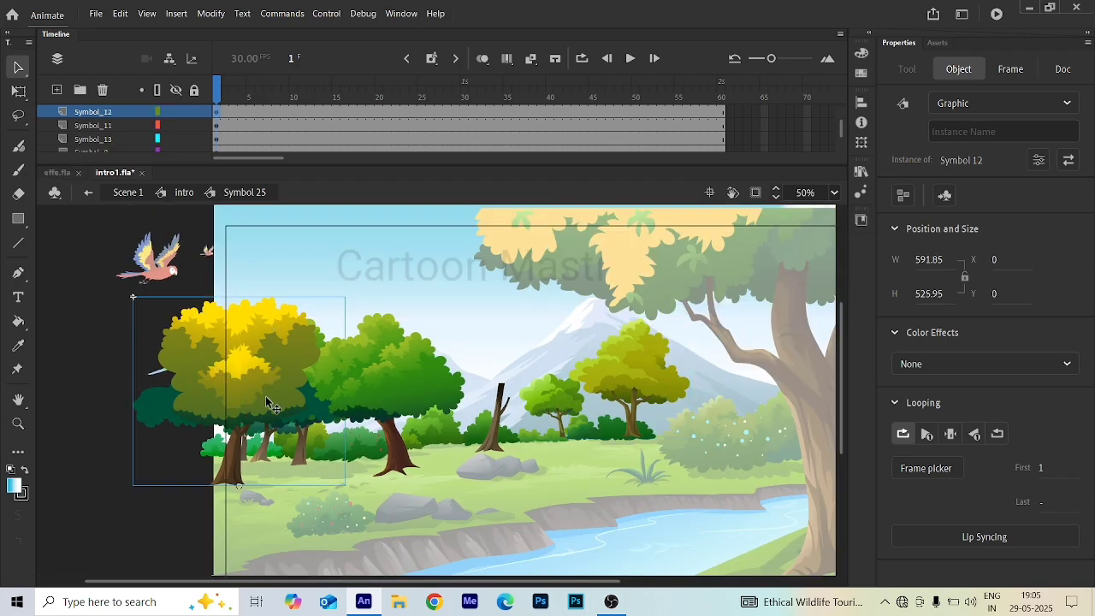
key("q")
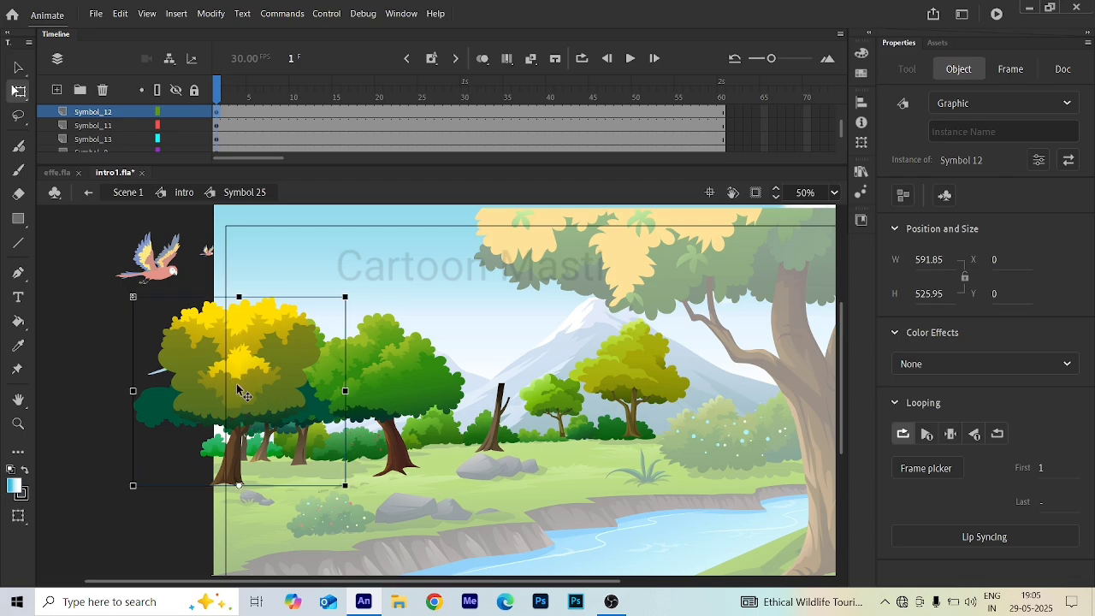
left_click_drag(240, 485, 240, 379)
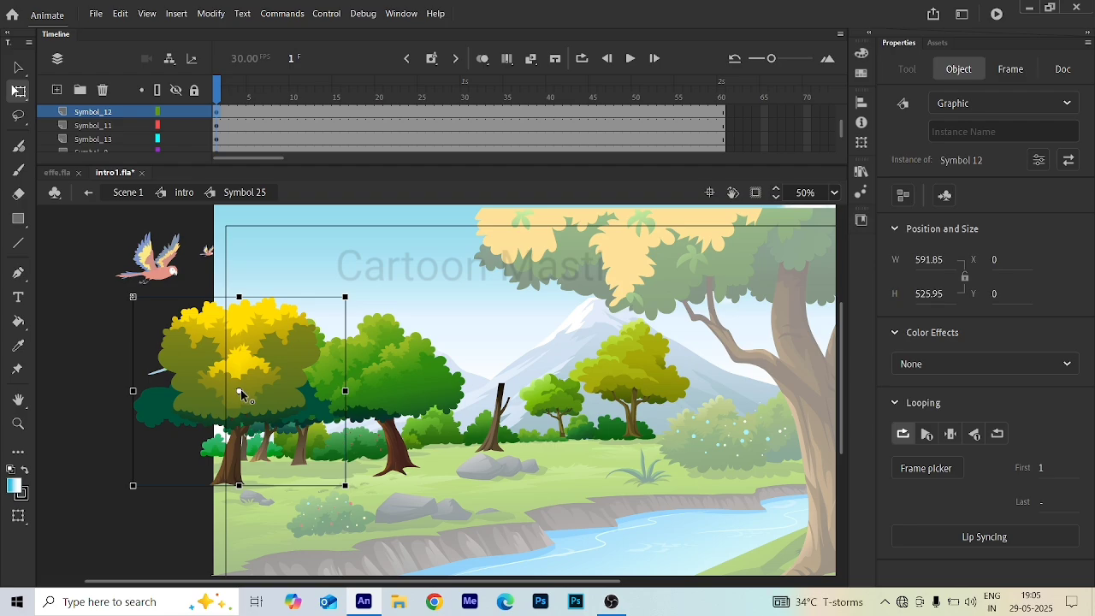
left_click_drag(241, 390, 239, 486)
- Scrub the timeline from frame 1 to 60 and back, inspecting each tree symbol in turn
left_click_drag(214, 90, 721, 89)
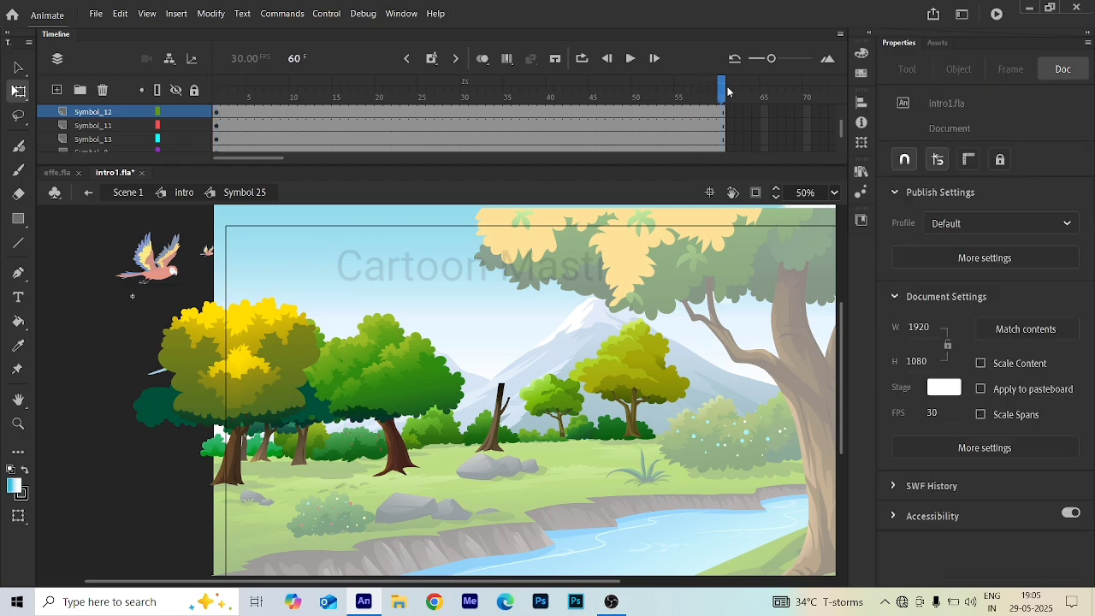
left_click(242, 394)
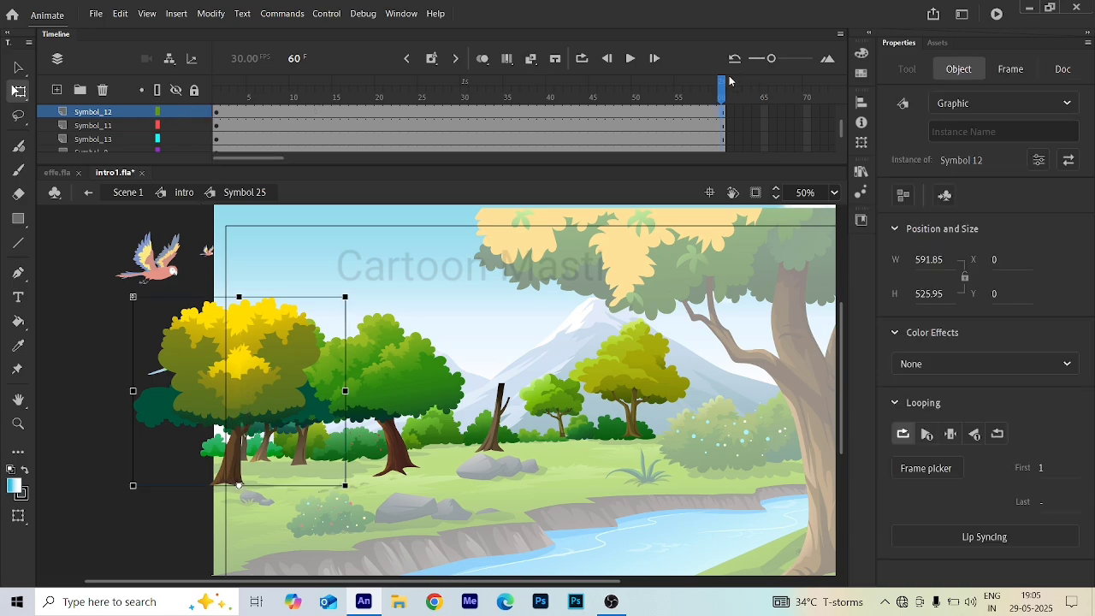
left_click_drag(721, 85, 197, 105)
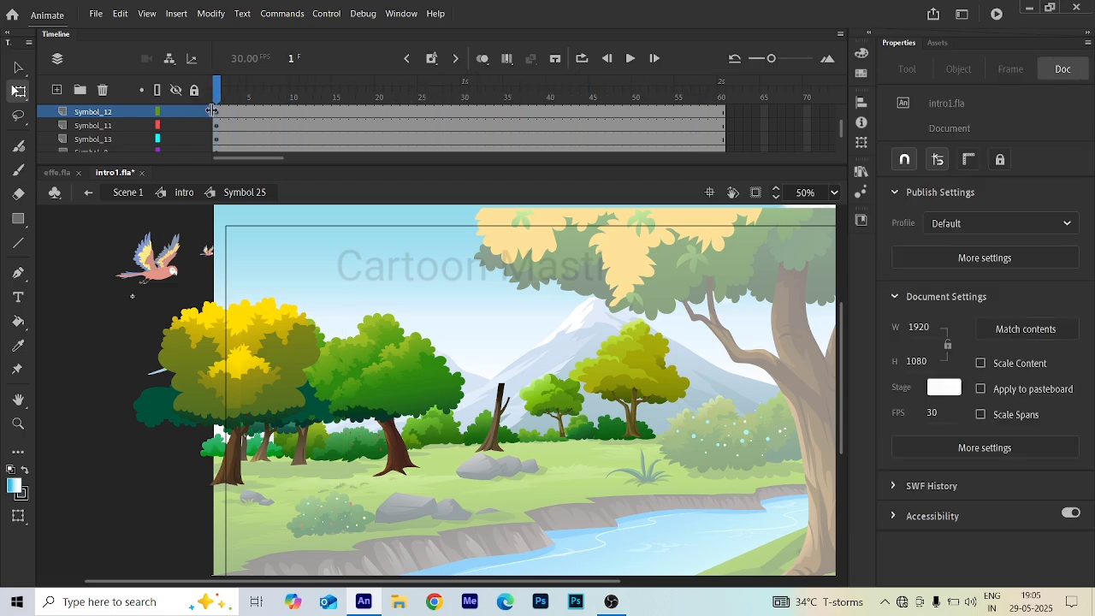
left_click(245, 400)
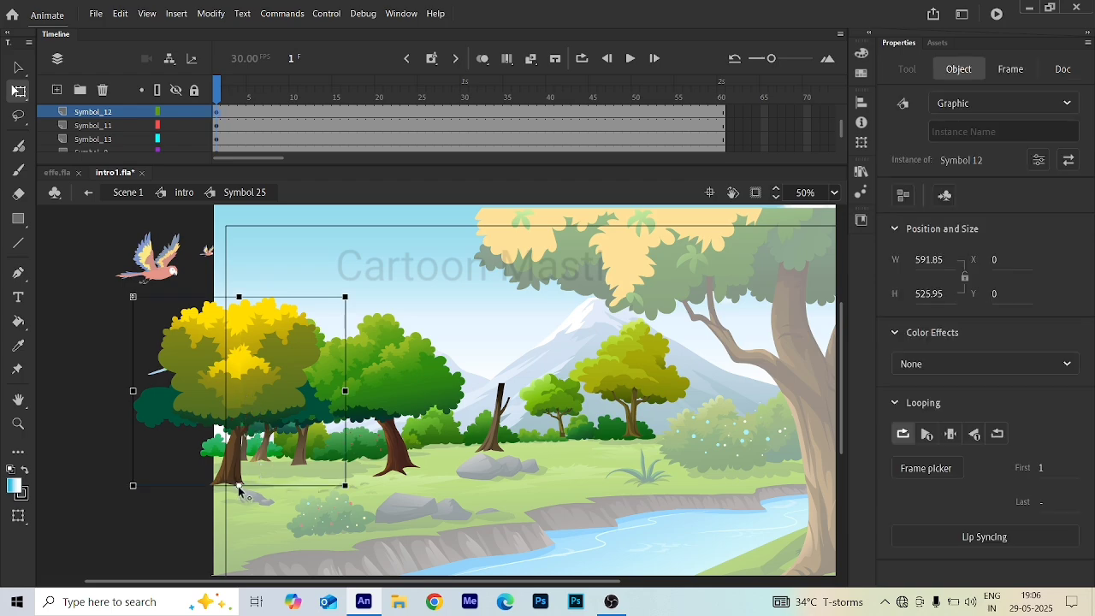
left_click(411, 390)
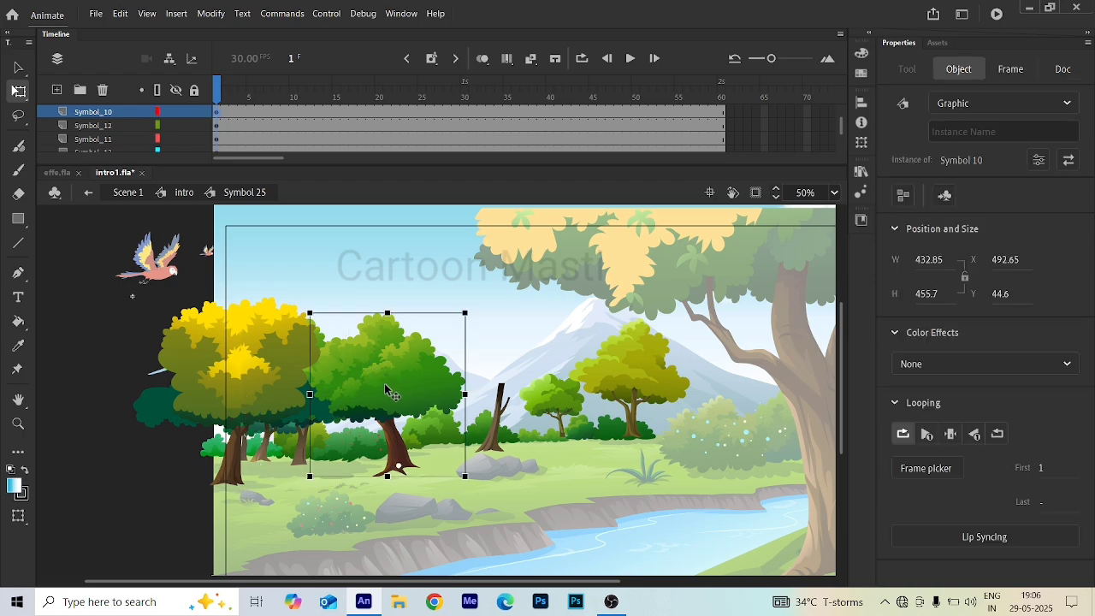
left_click(558, 409)
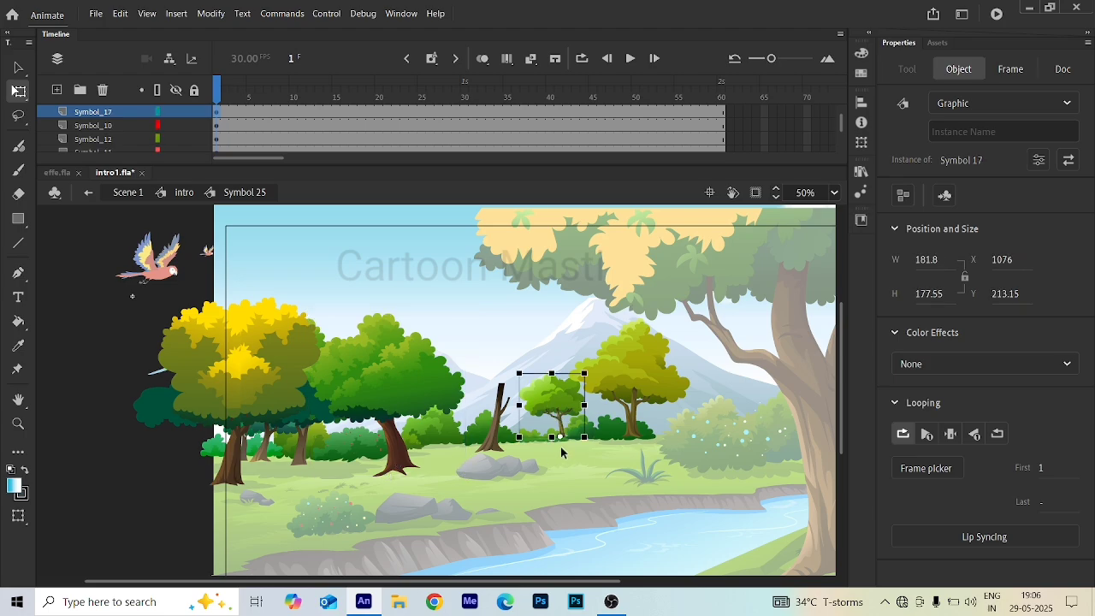
left_click(629, 364)
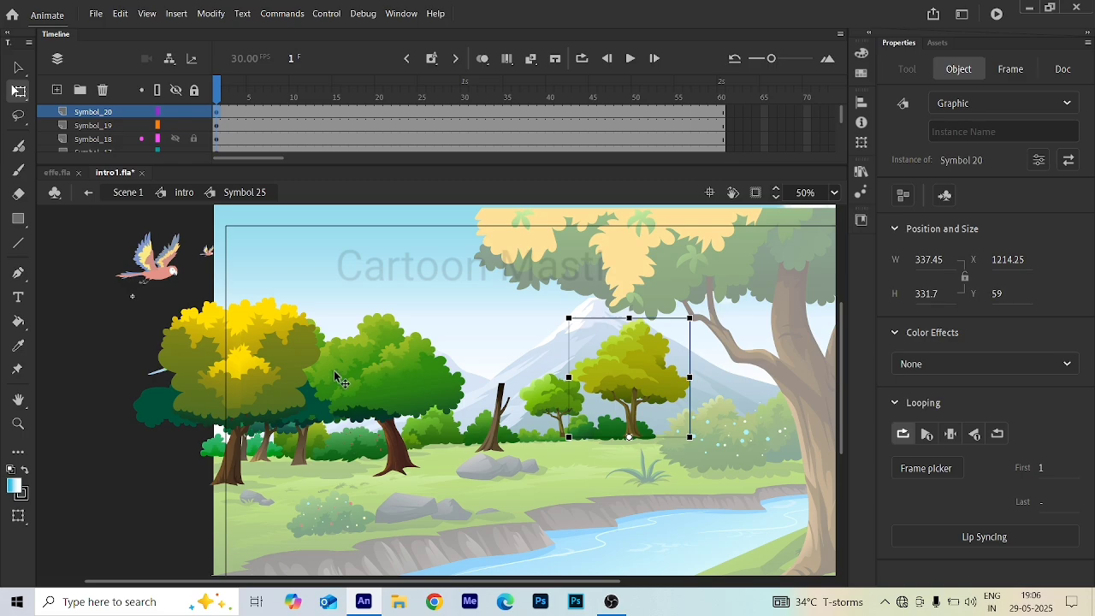
left_click(254, 375)
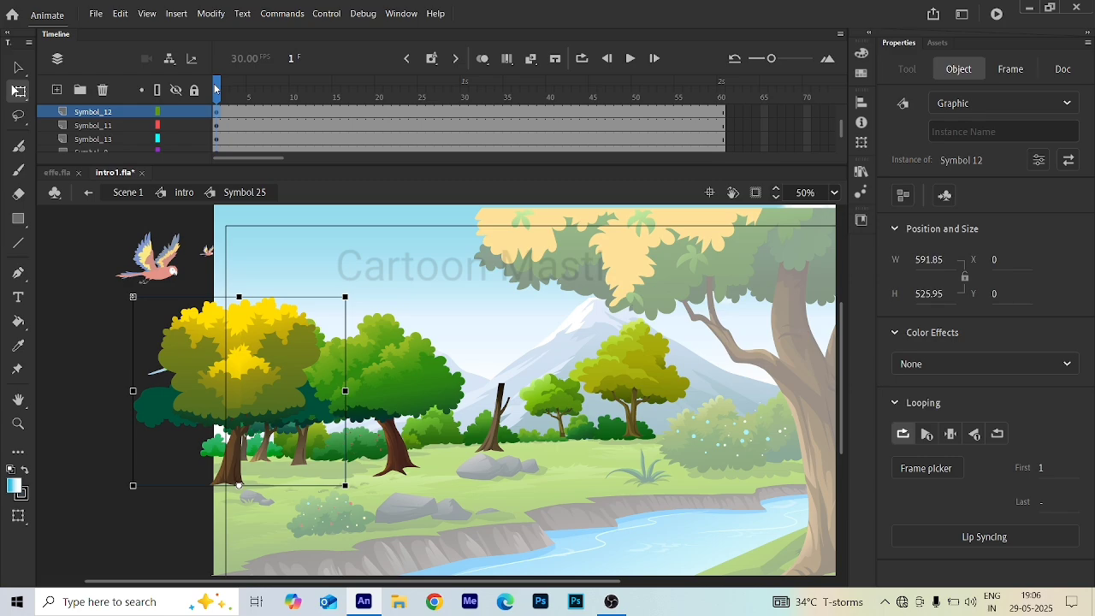
- Insert keyframes at frame 30 on all layers of the tree symbol
left_click_drag(215, 88, 463, 130)
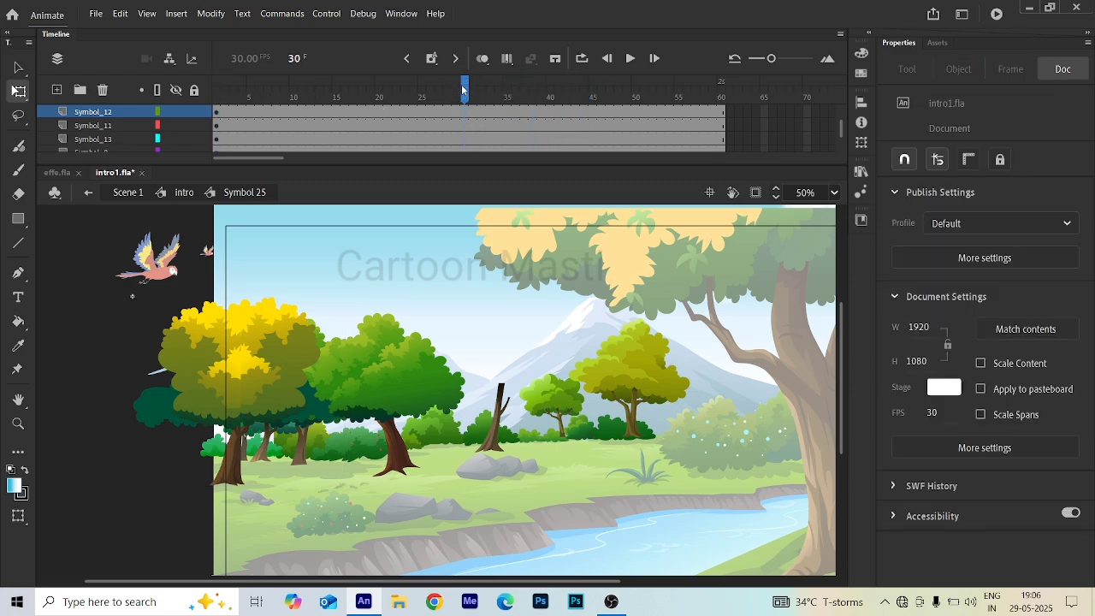
left_click_drag(462, 90, 381, 95)
left_click(465, 93)
left_click(469, 93)
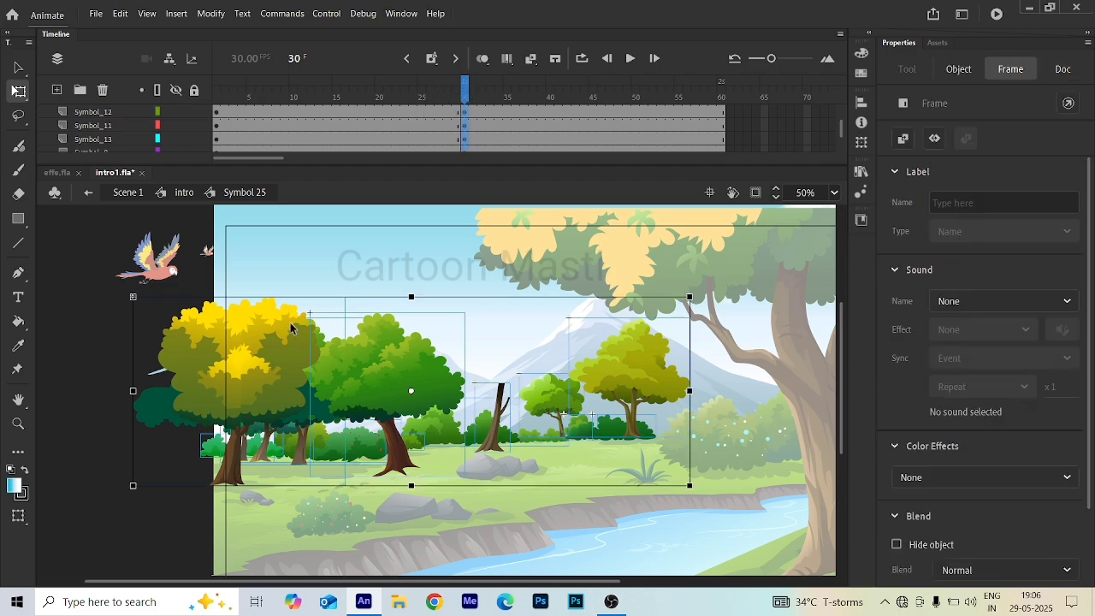
- At frame 30, rotate the leftmost yellow tree slightly clockwise around its base
left_click(264, 377)
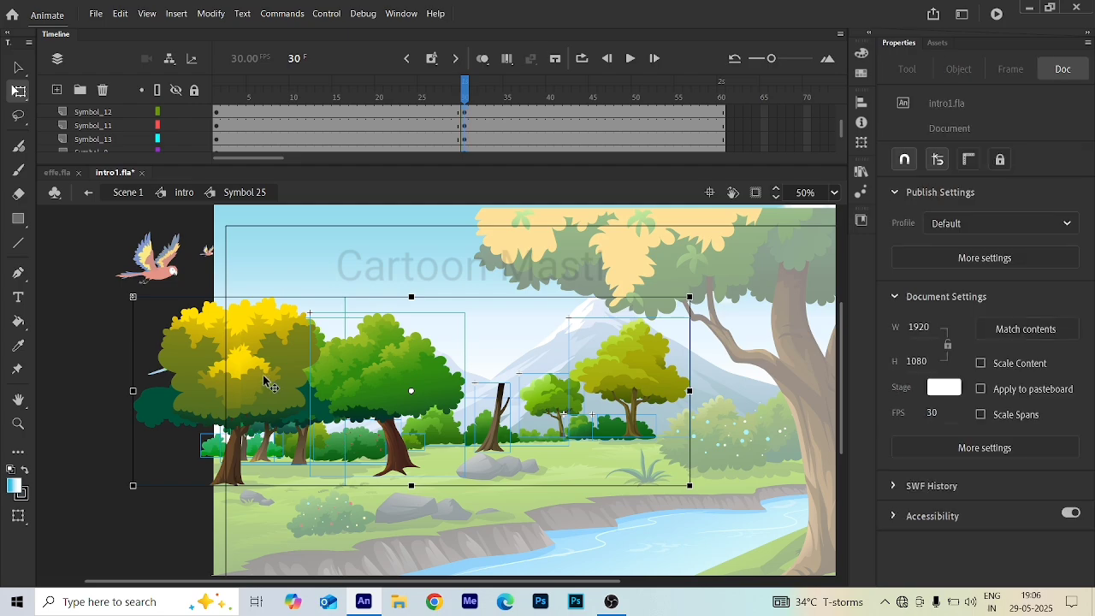
left_click(251, 391)
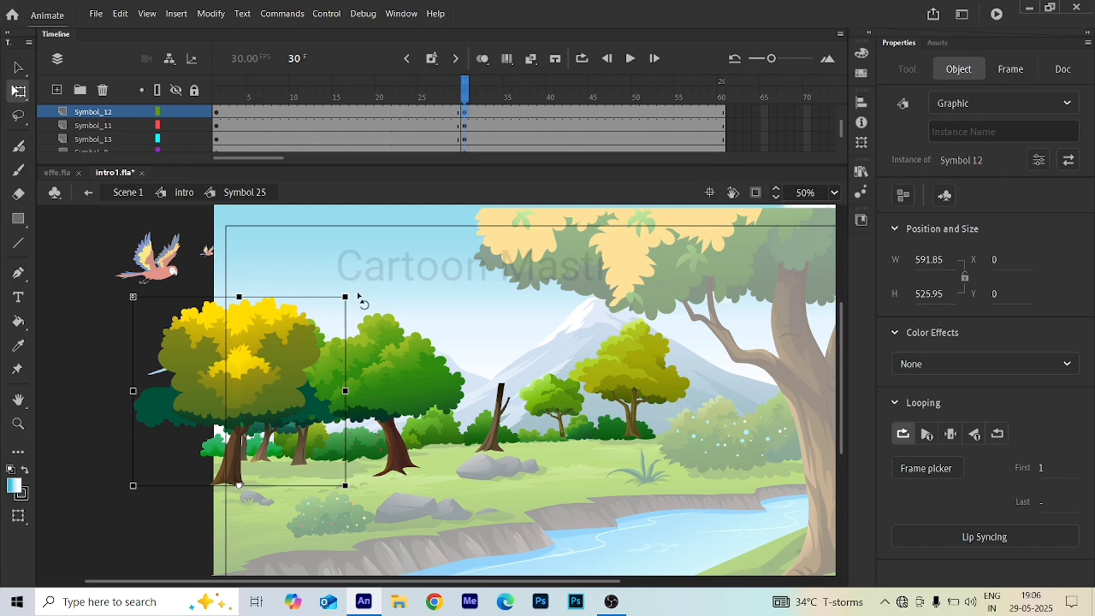
left_click_drag(357, 297, 363, 308)
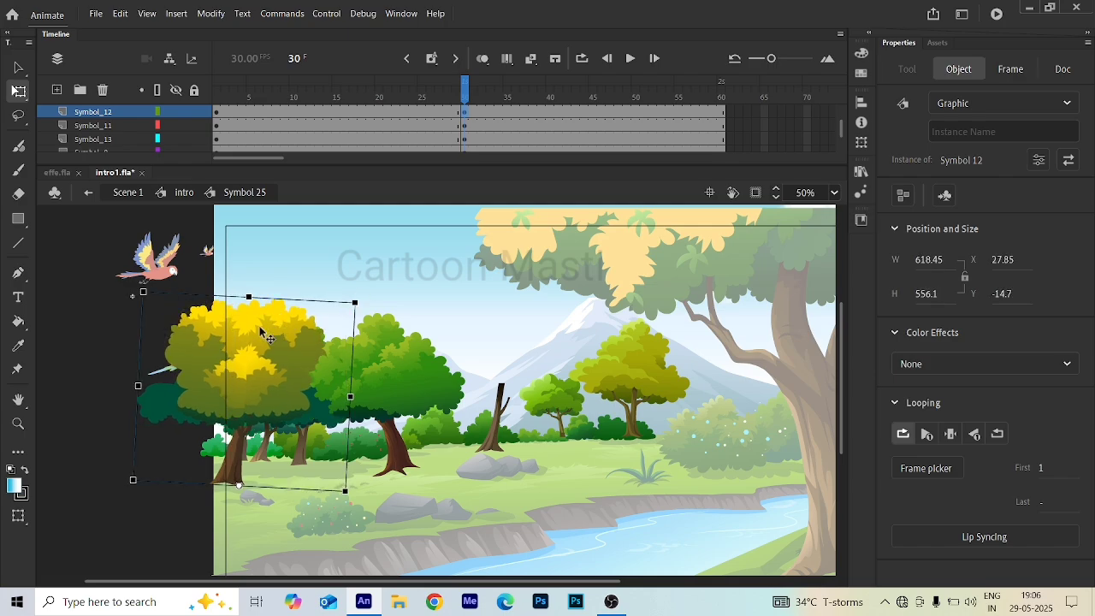
- At frame 30, rotate the large green tree beside it slightly clockwise
scroll(256, 334, "up", 3)
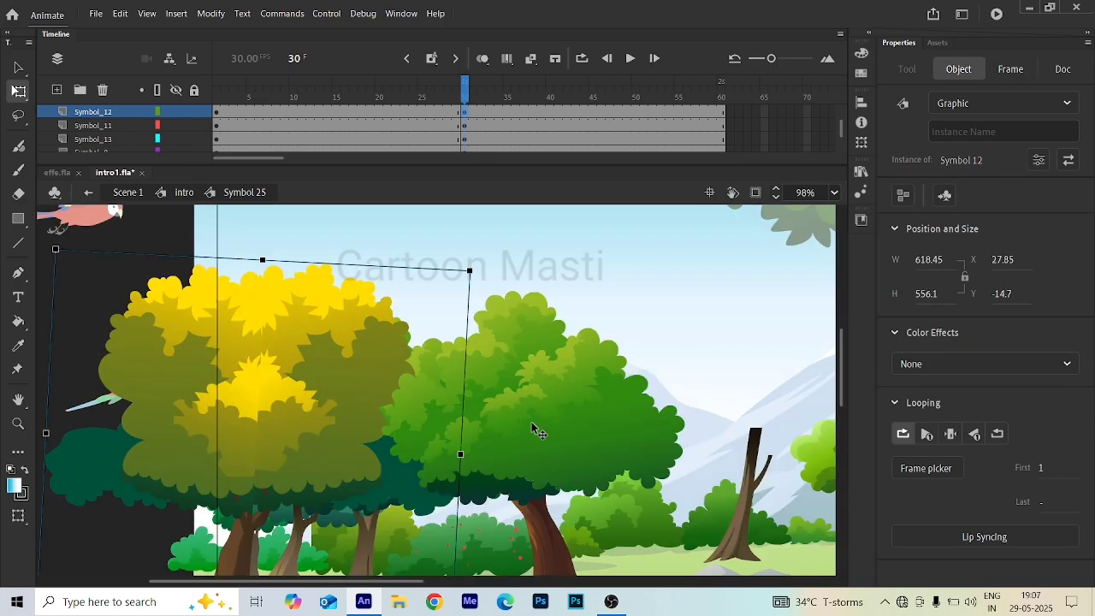
left_click(561, 397)
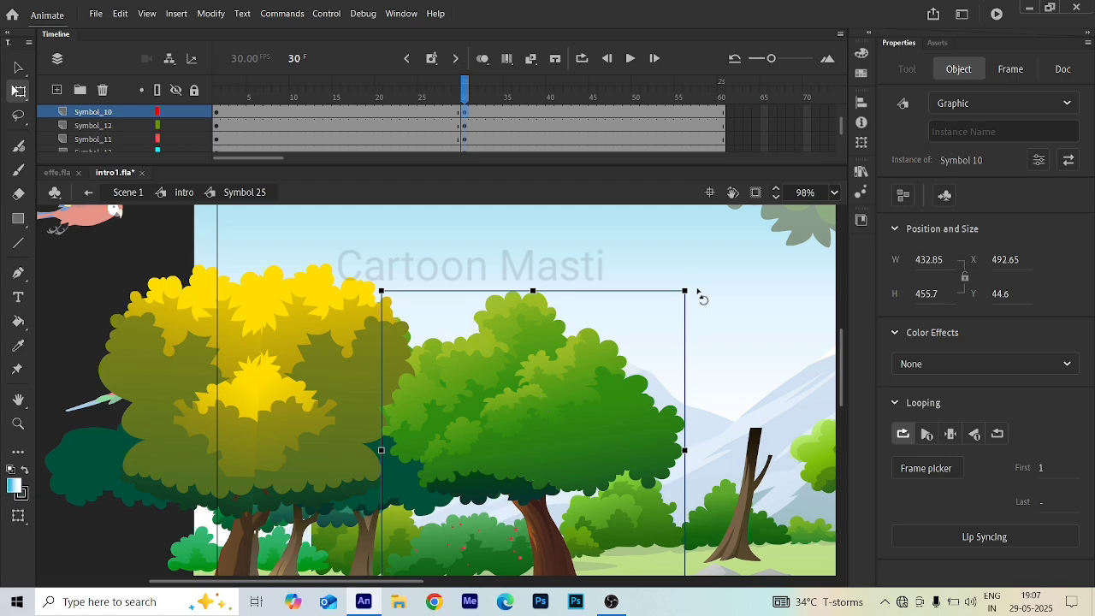
left_click_drag(700, 288, 711, 295)
- Play the timeline to preview the tree sway, stopping at frame 30 in between
key("ctrl+Return")
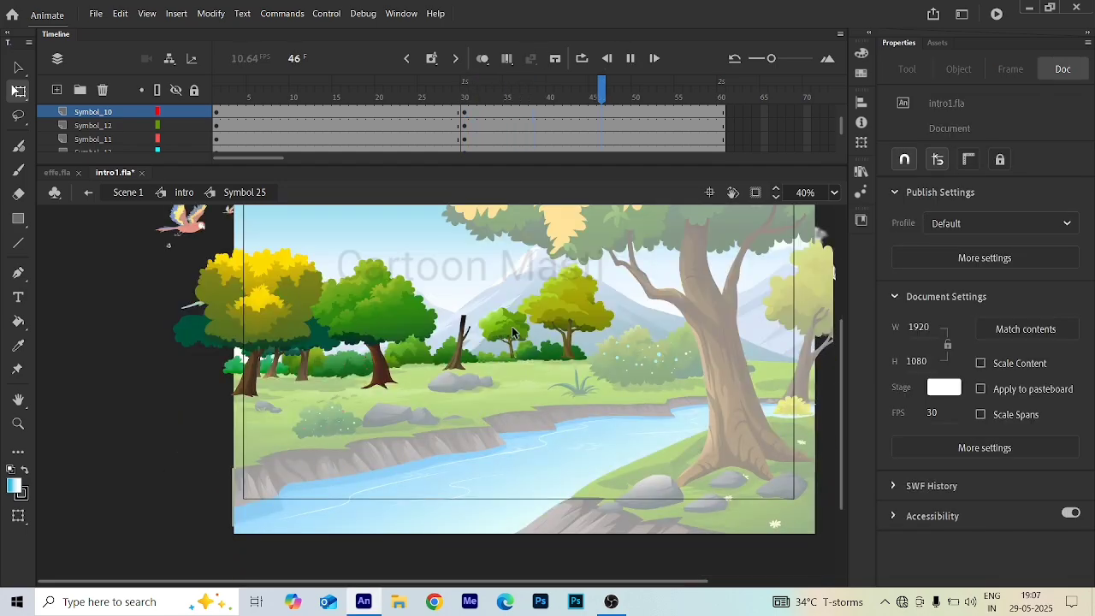
left_click(464, 138)
left_click(464, 139)
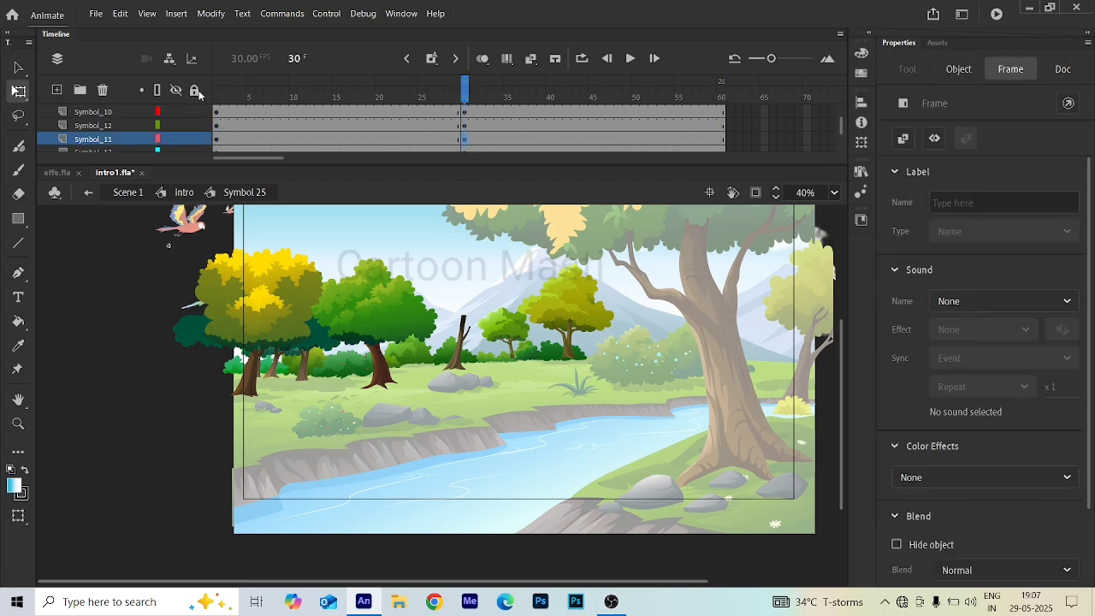
left_click(496, 328)
key("Return")
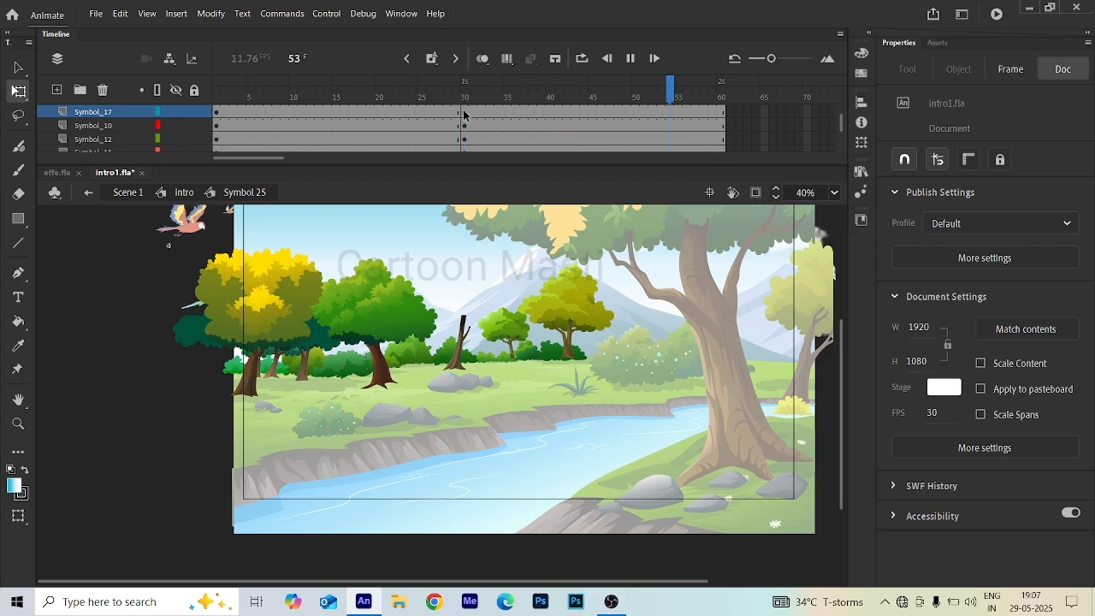
- At frame 30, rotate the small central green tree slightly, undoing a first attempt and rotating it again
left_click(463, 113)
left_click(507, 332)
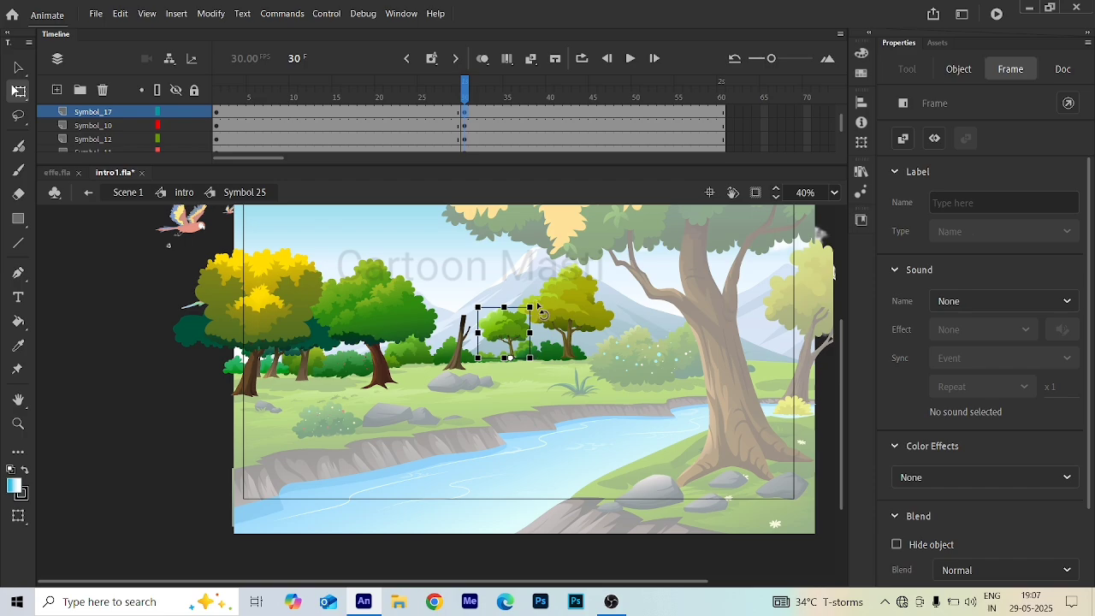
left_click_drag(537, 307, 543, 313)
key("ctrl+z")
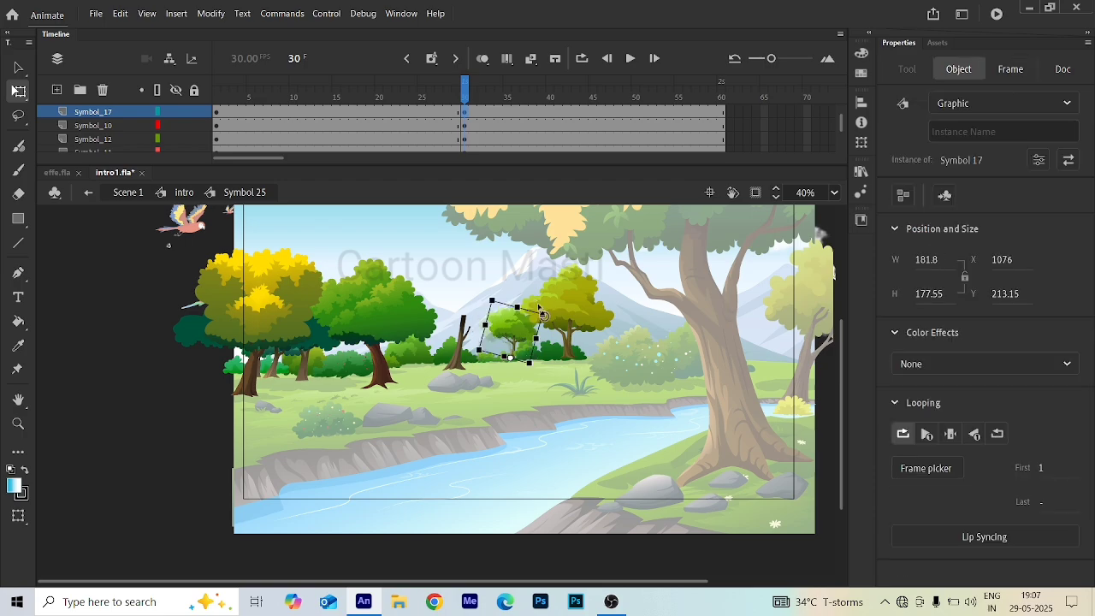
scroll(520, 327, "up", 5)
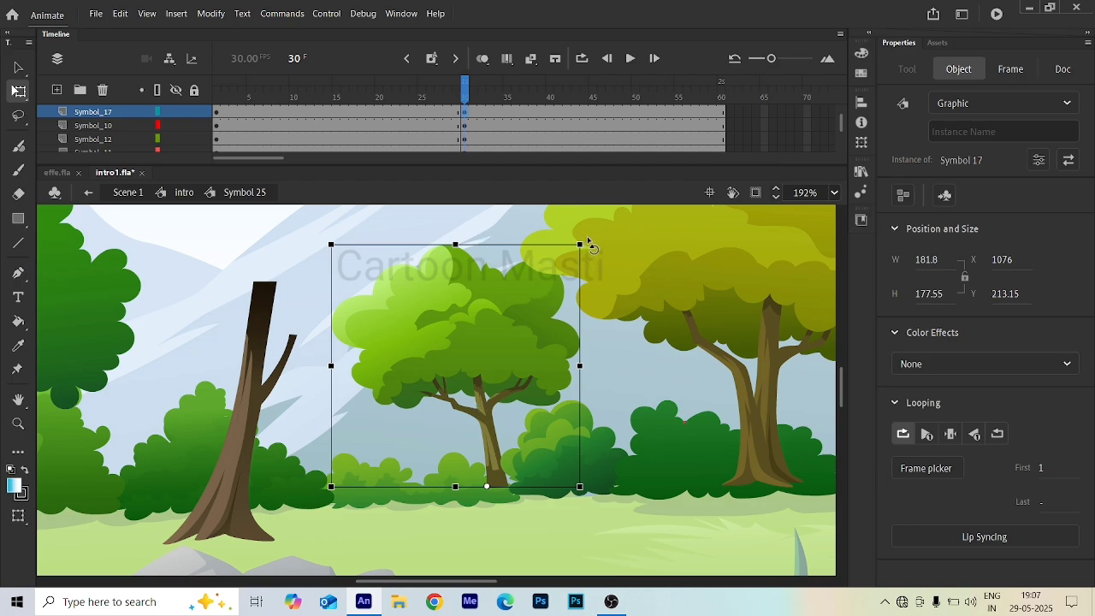
left_click_drag(590, 247, 580, 261)
- At frame 30, rotate the yellow-green tree on the right slightly clockwise
left_click(649, 257)
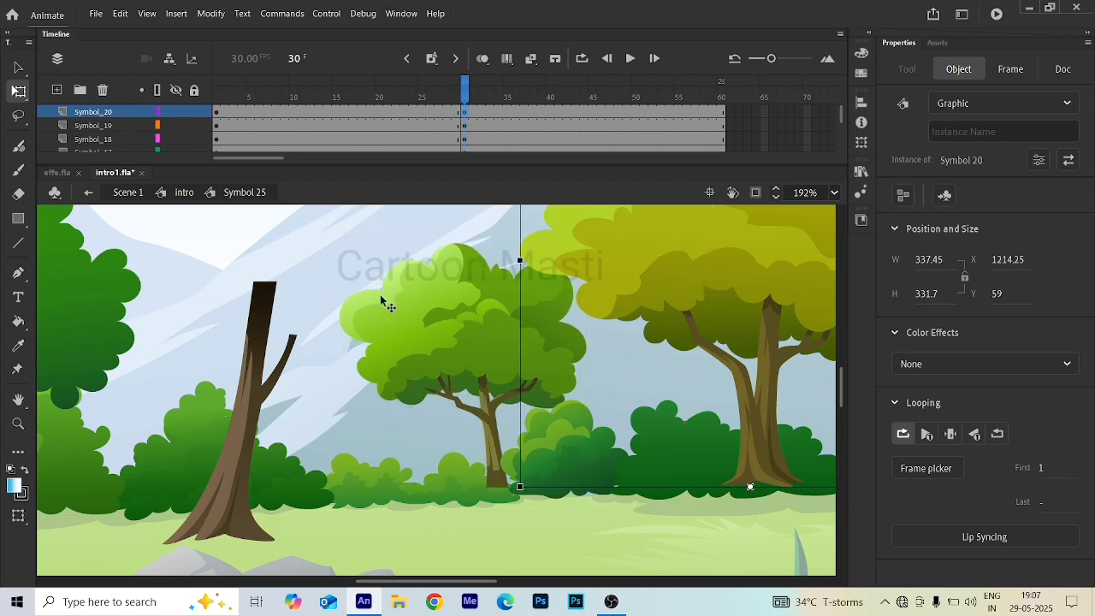
scroll(379, 300, "down", 3)
scroll(510, 291, "up", 3)
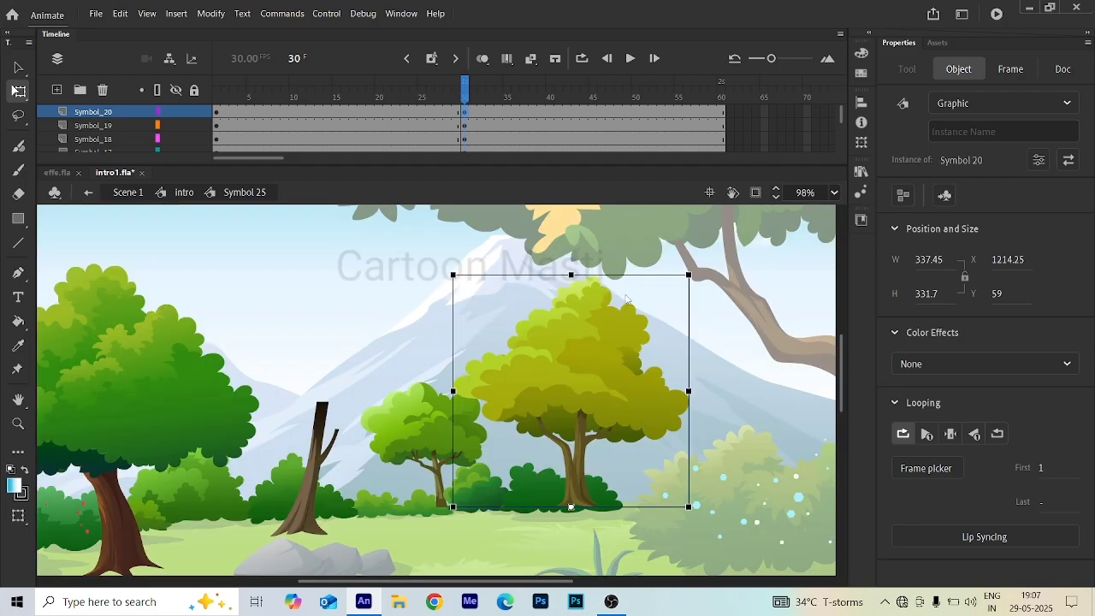
left_click_drag(704, 278, 705, 285)
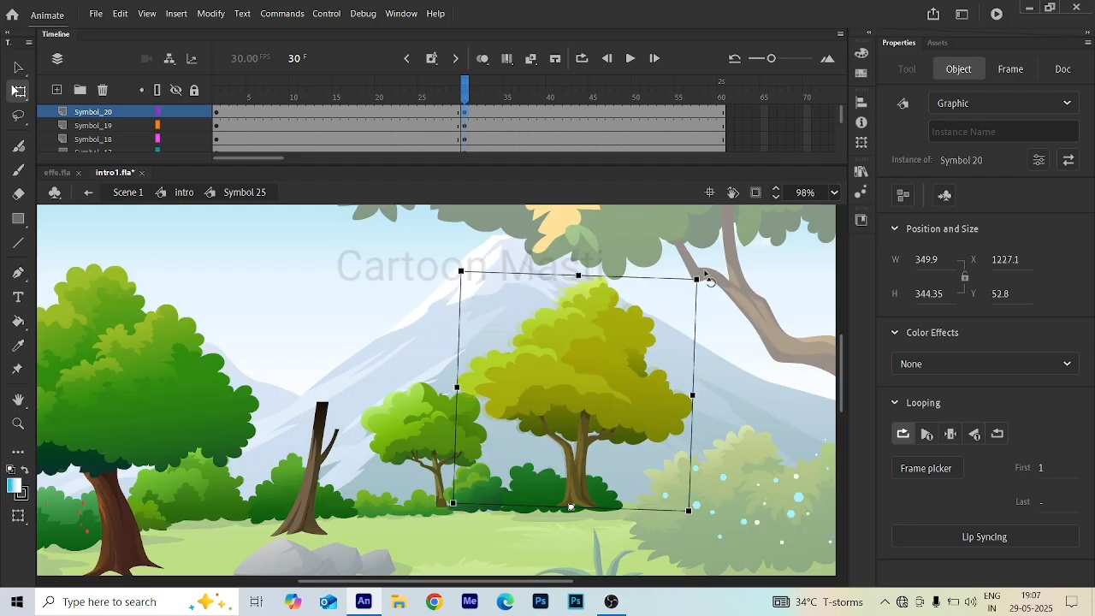
scroll(416, 295, "down", 2)
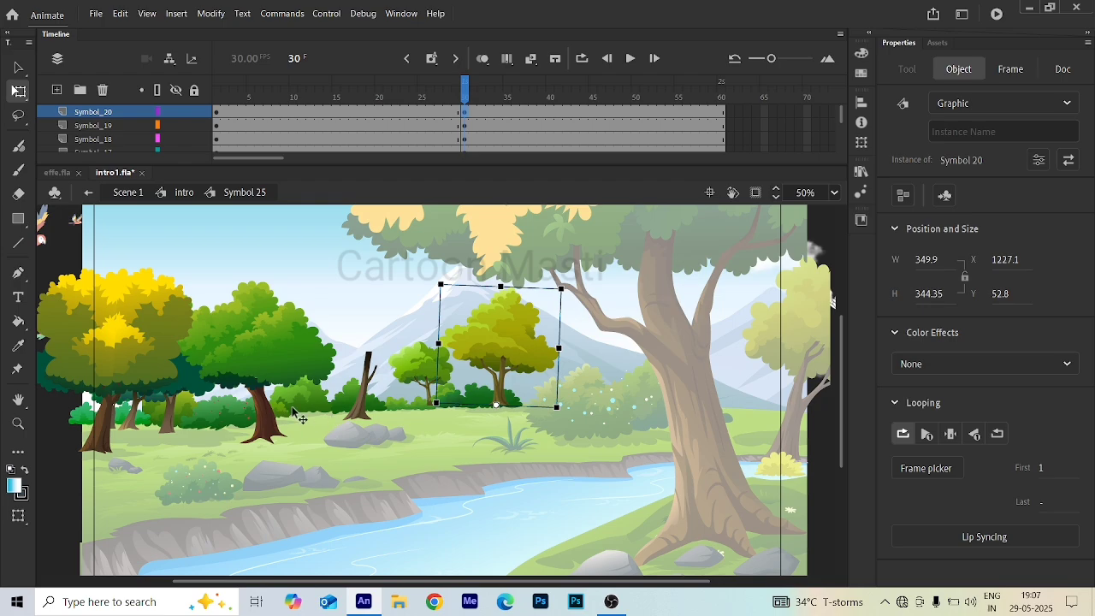
- Play the timeline to preview the sway, then stop and return to frame 30
key("Return")
key("Return")
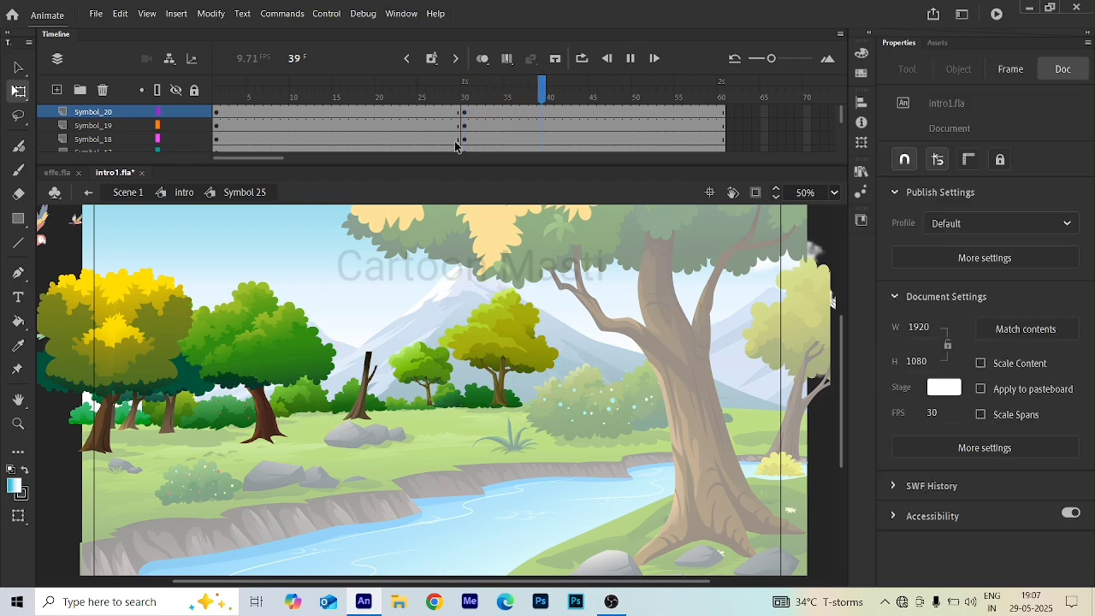
left_click(465, 126)
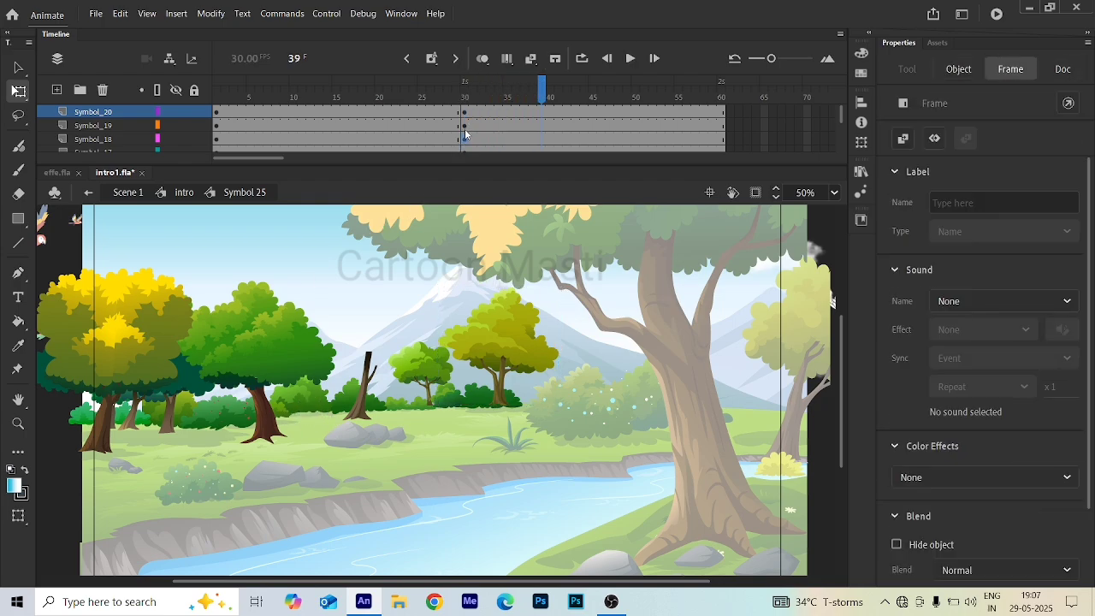
left_click(466, 130)
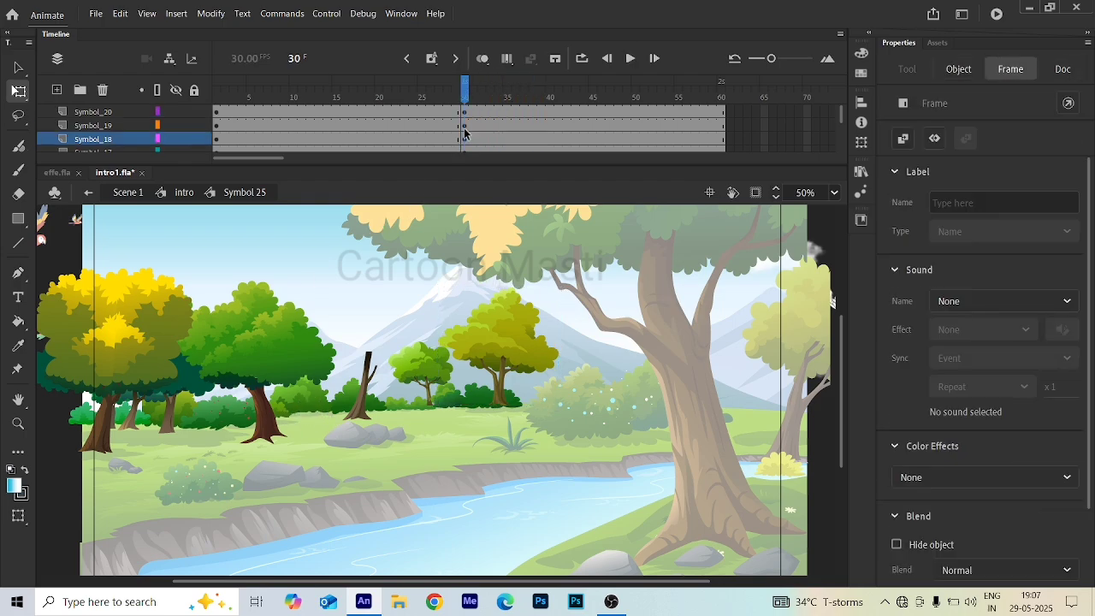
- At frame 30, squash the two bush groups slightly by pulling their top edges down
left_click(306, 401)
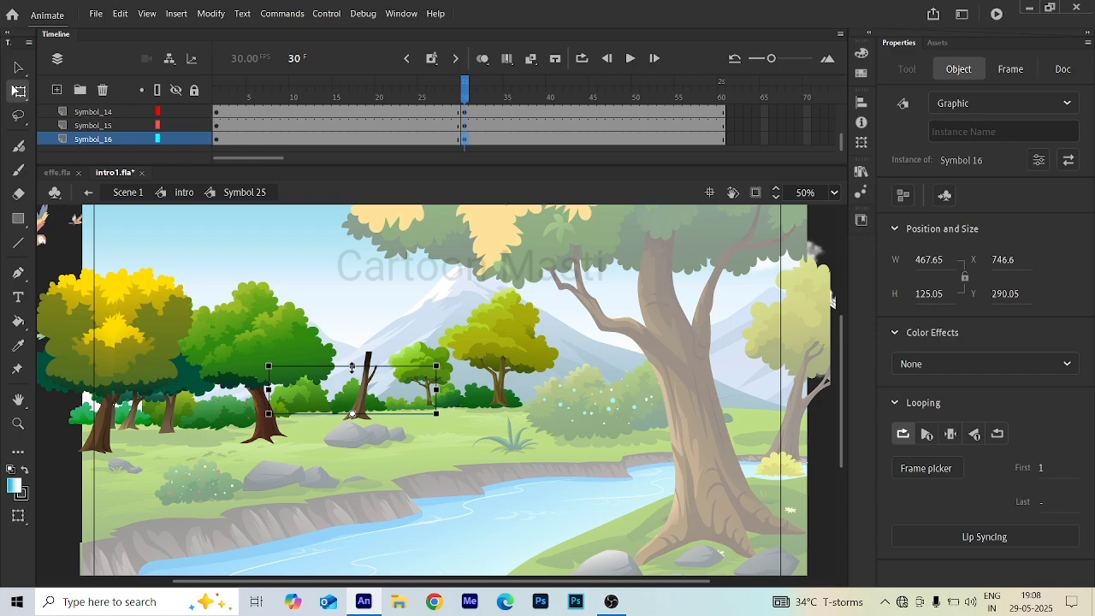
left_click_drag(351, 366, 352, 369)
left_click(217, 426)
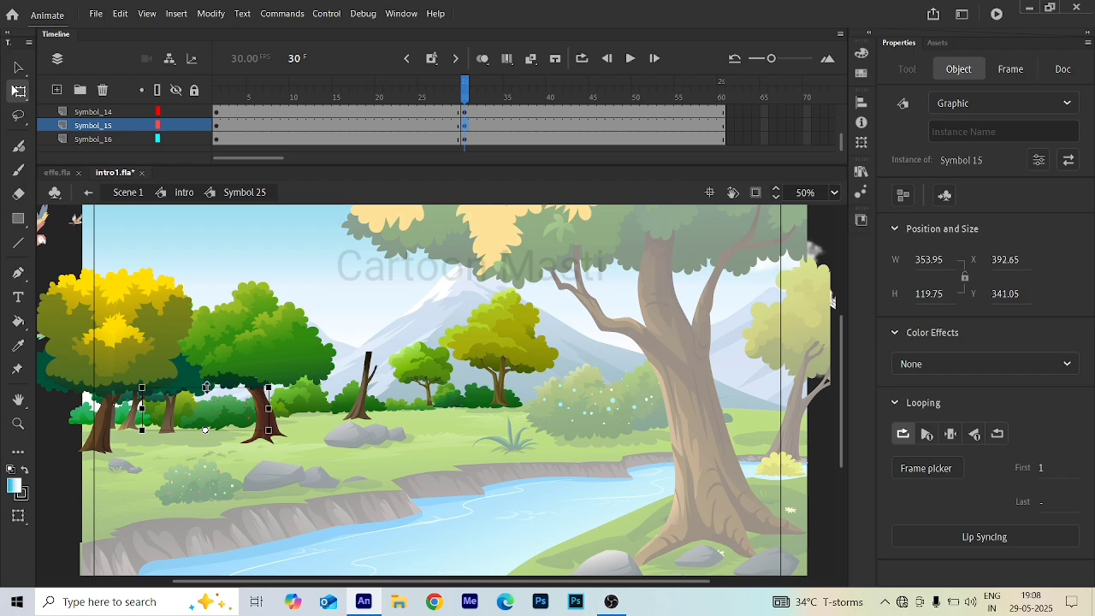
left_click_drag(205, 388, 205, 398)
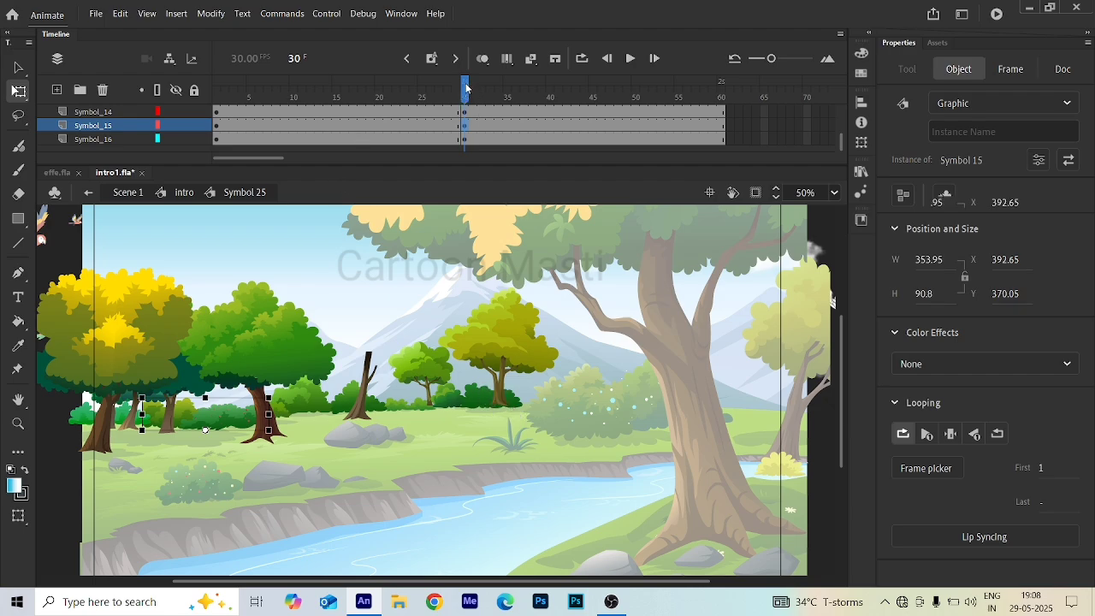
- Insert keyframes at frame 60 on all the tree layers
left_click_drag(463, 91, 687, 94)
left_click(720, 95)
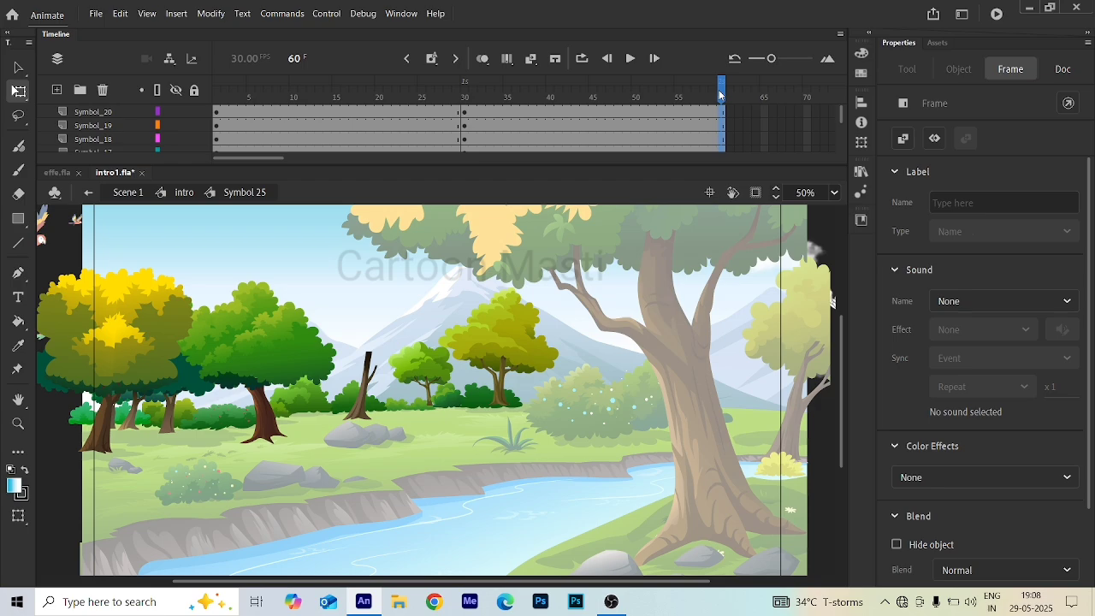
key("F6")
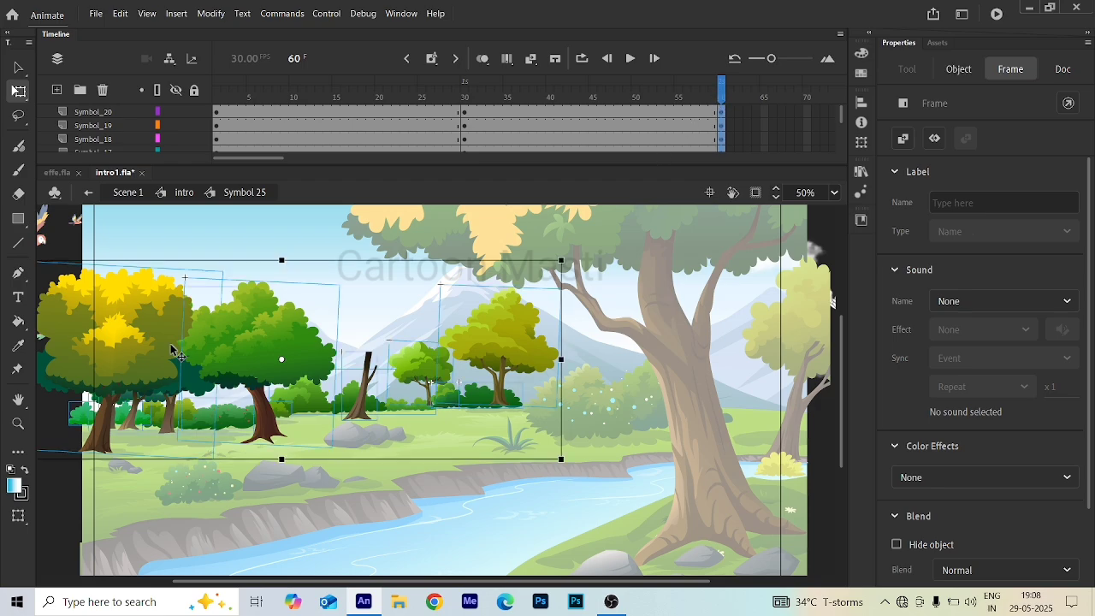
- At frame 60, rotate the yellow-green tree on the right slightly counterclockwise
left_click(120, 527)
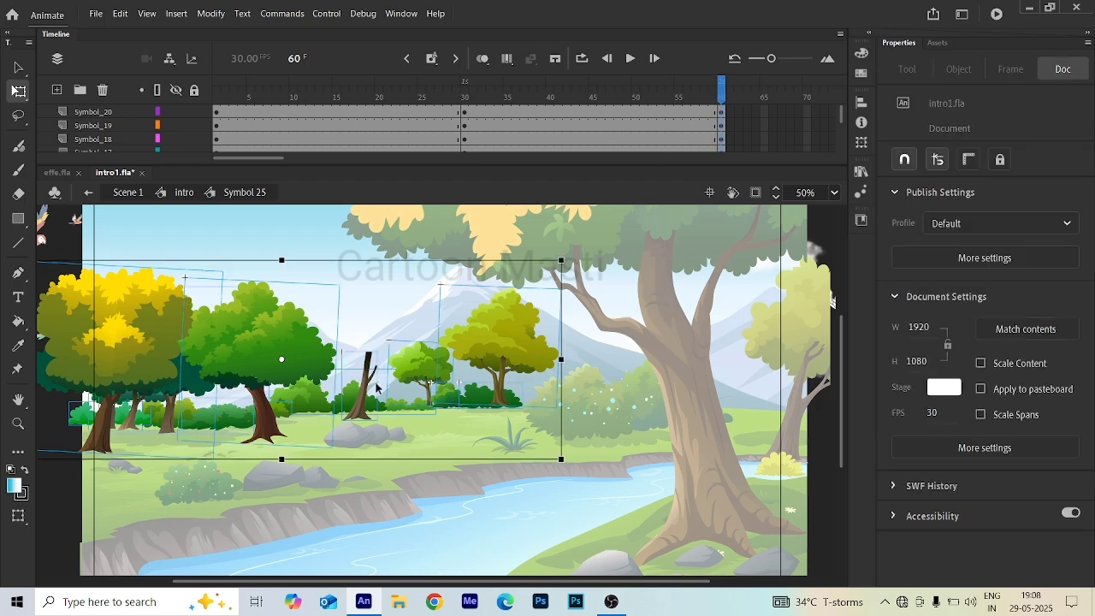
left_click(505, 340)
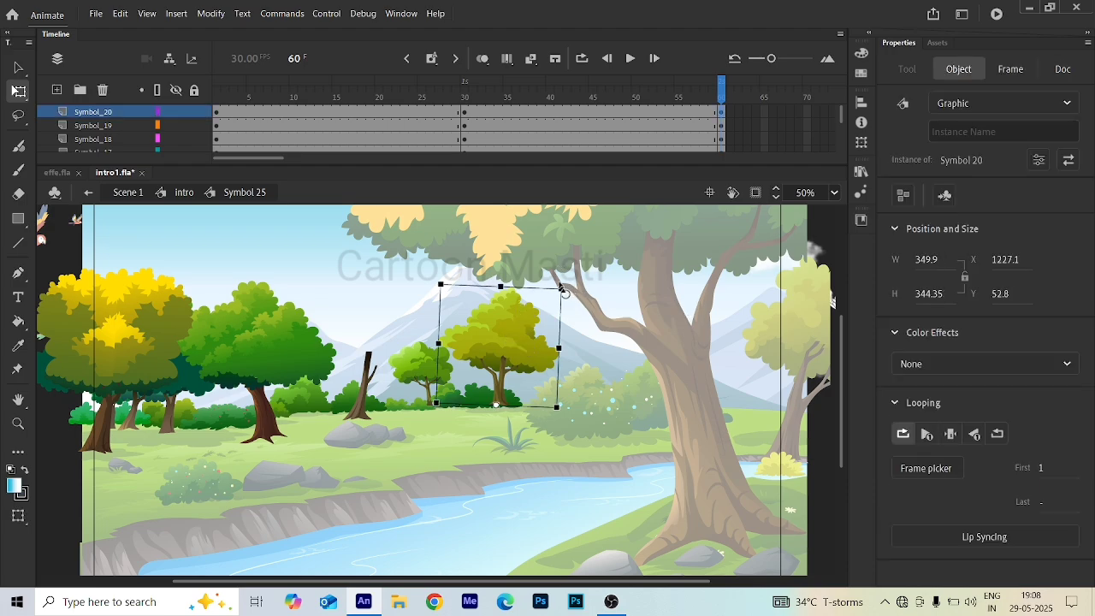
left_click_drag(563, 289, 552, 286)
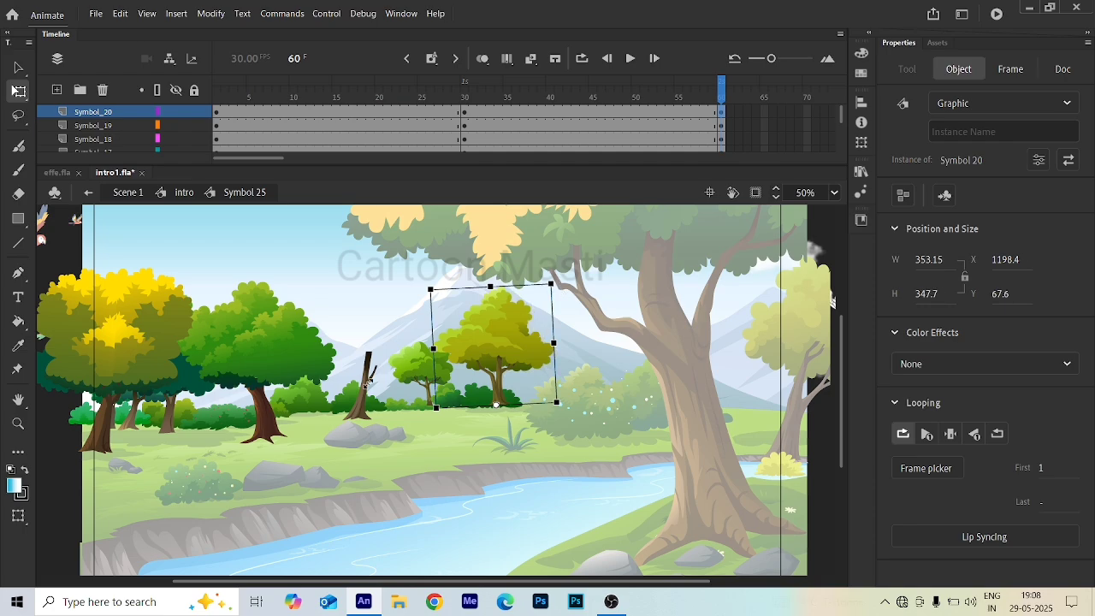
- At frame 60, tilt the small central green tree slightly, undoing the larger rotation attempts
left_click(398, 375)
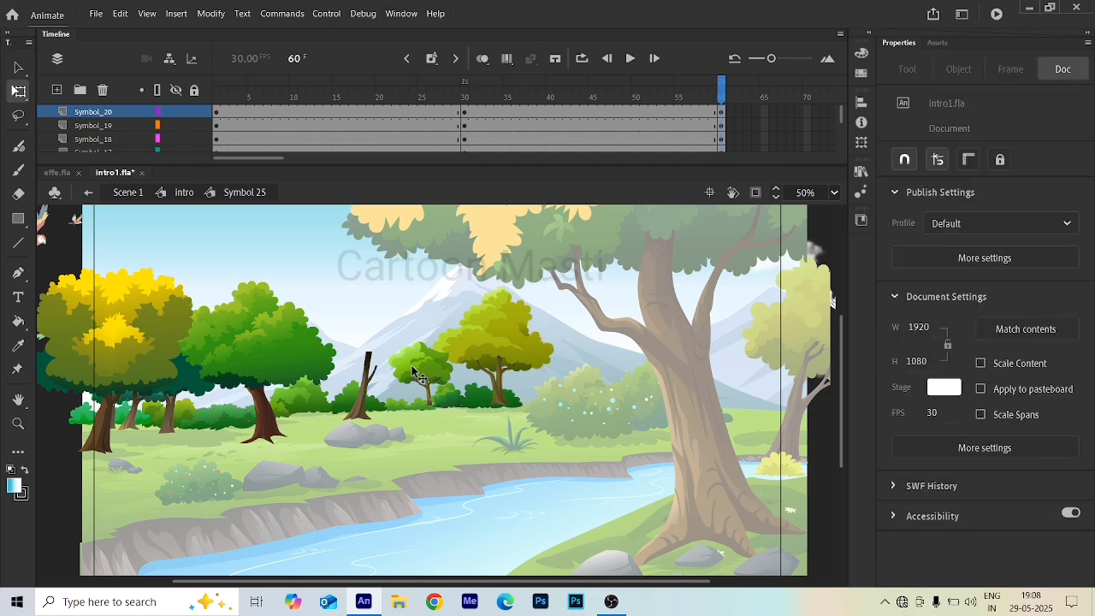
left_click(419, 374)
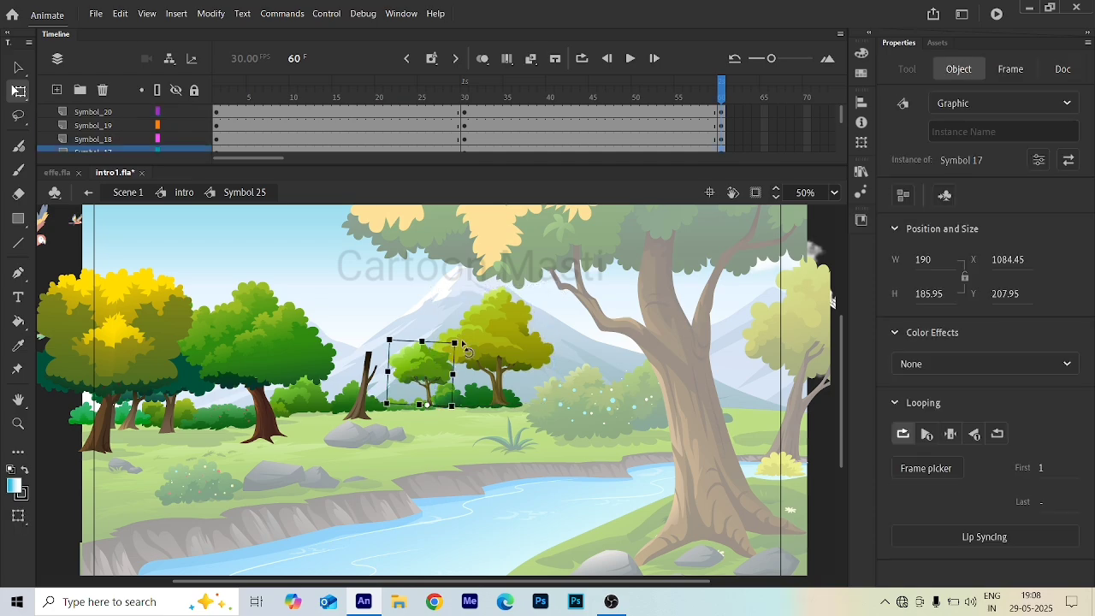
mouse_move(457, 342)
left_mouse_down()
mouse_move(472, 346)
mouse_move(461, 354)
left_mouse_up()
key("ctrl+z")
scroll(461, 351, "up", 2)
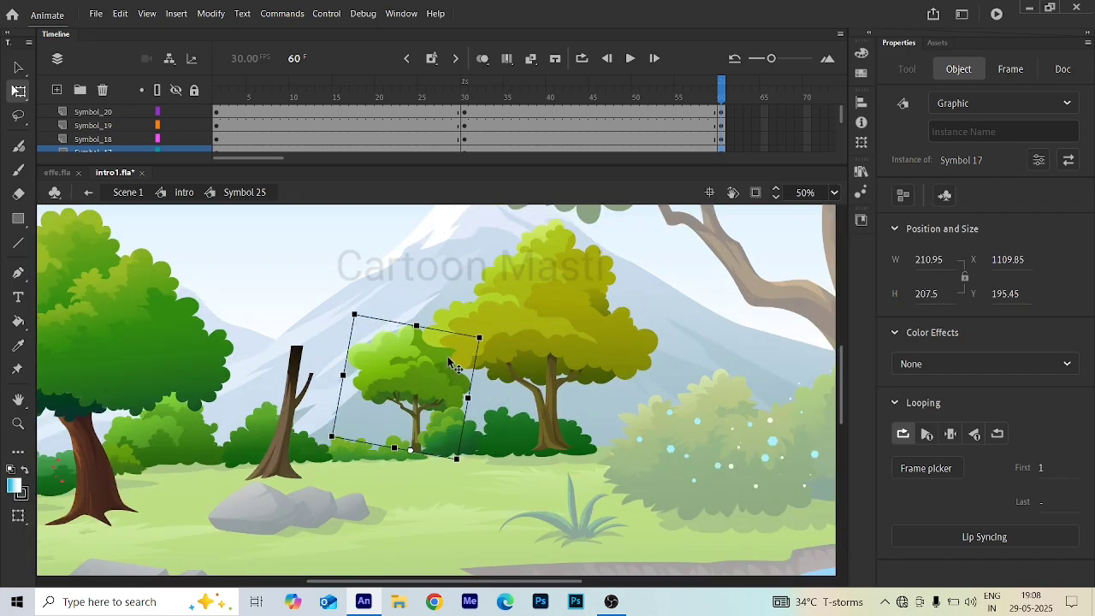
scroll(454, 367, "up", 2)
left_click_drag(527, 327, 499, 299)
key("ctrl+z")
scroll(322, 367, "down", 5)
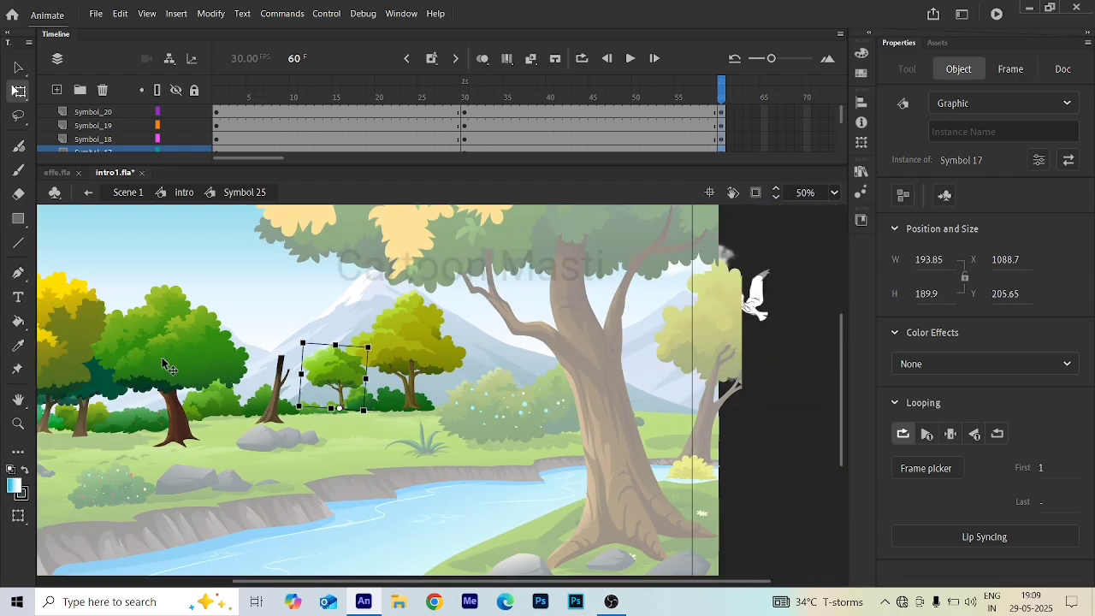
- At frame 60, rotate the large green tree on the left slightly counterclockwise
left_click(170, 352)
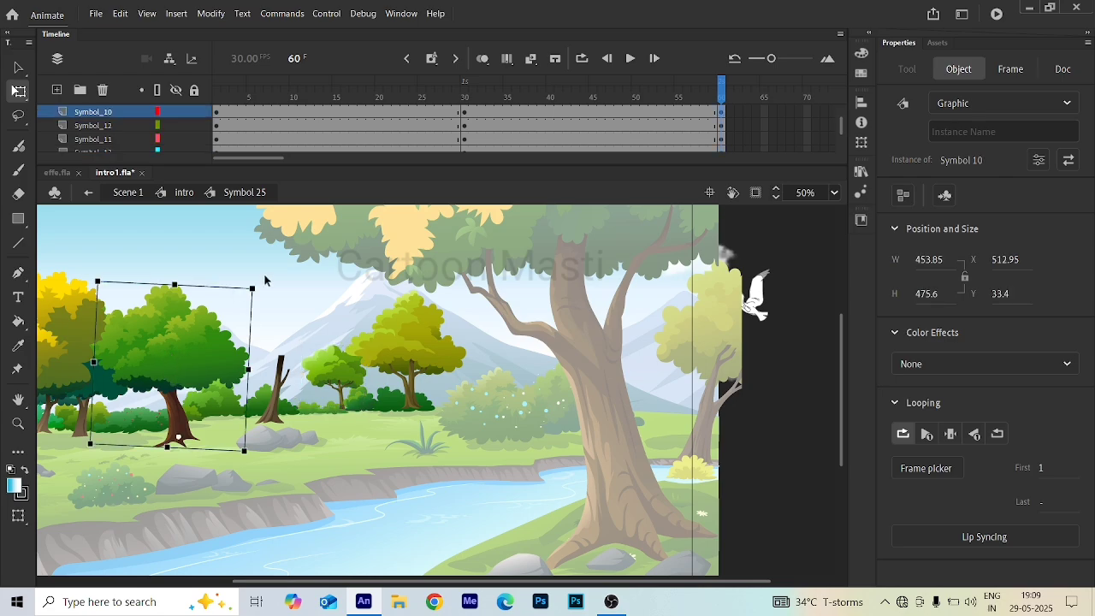
left_click_drag(258, 293, 250, 277)
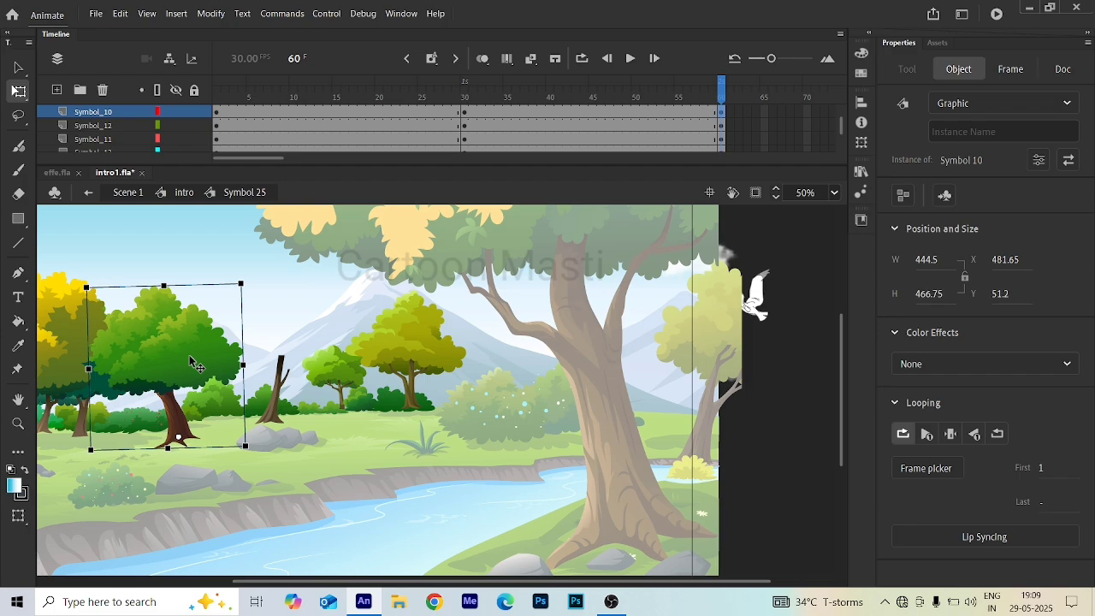
- At frame 60, rotate the yellow tree on the far left slightly counterclockwise
scroll(191, 363, "down", 3)
scroll(273, 335, "up", 3)
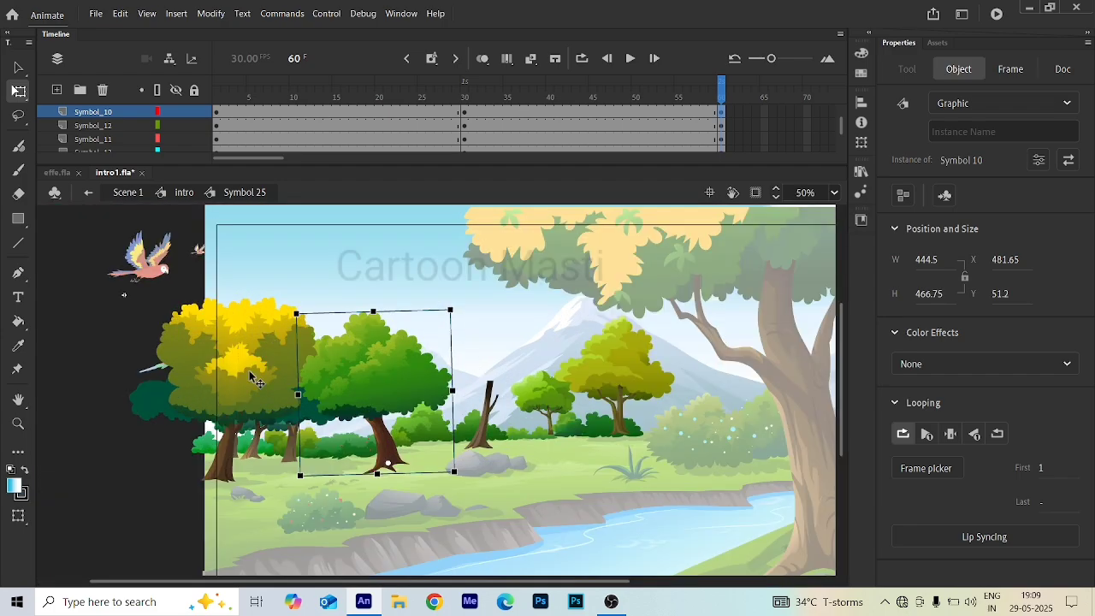
left_click(251, 378)
left_click(266, 343)
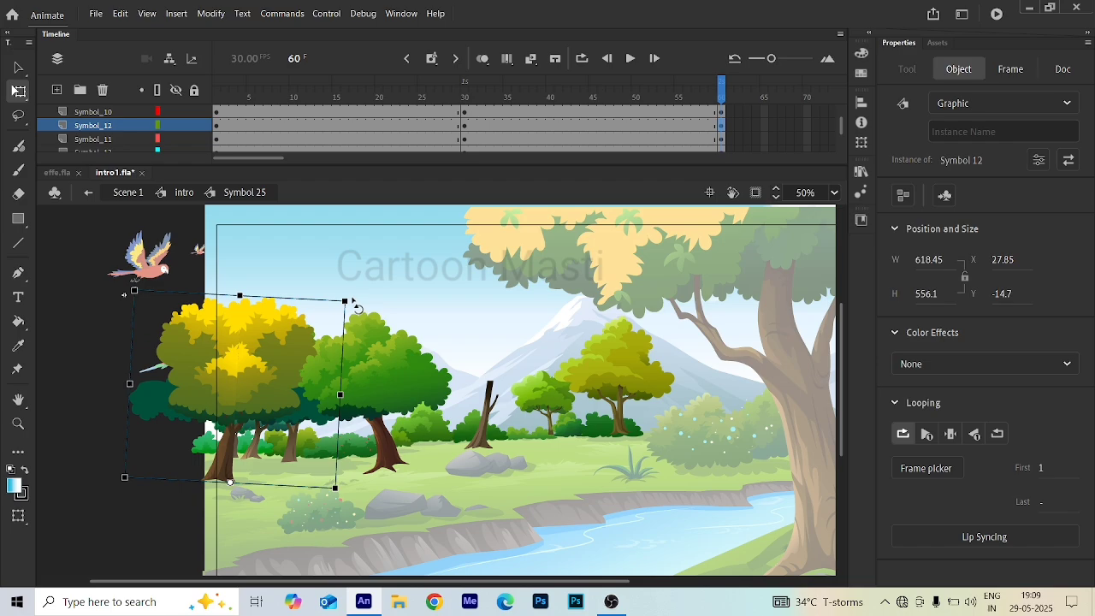
left_click_drag(348, 295, 343, 283)
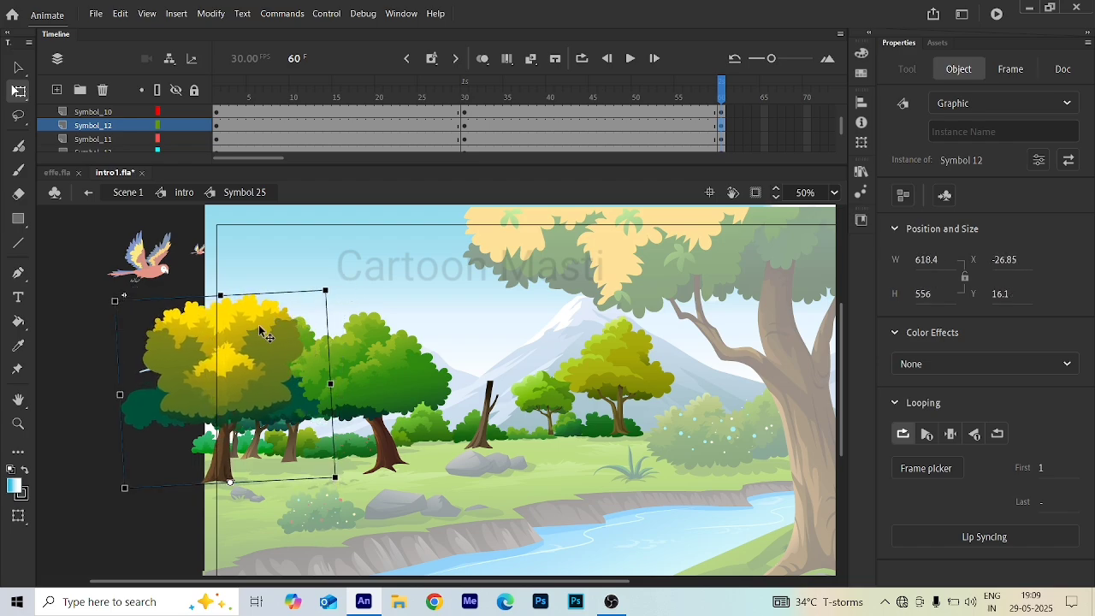
- Try creating classic tweens on individual tree layers before frame 30, undoing each attempt
scroll(259, 330, "down", 3)
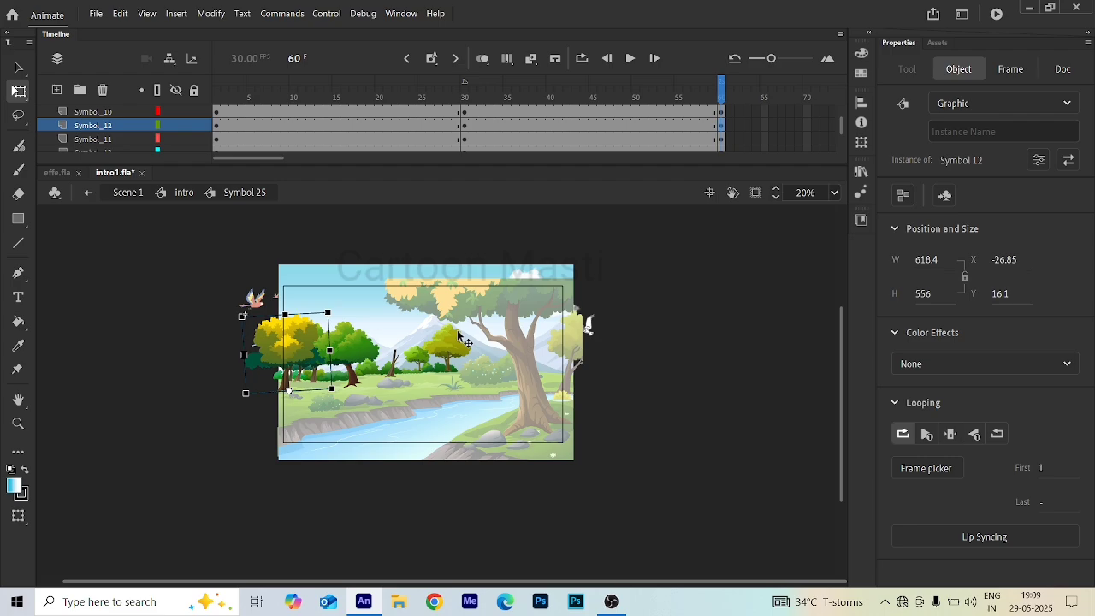
scroll(460, 337, "up", 2)
scroll(445, 135, "up", 3)
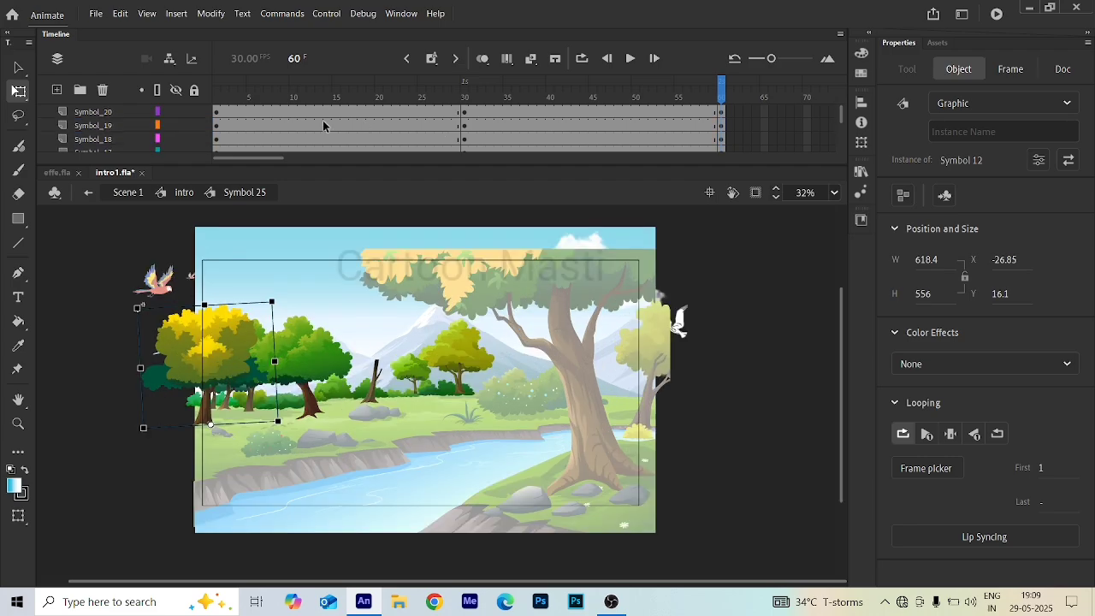
left_click_drag(341, 107, 561, 227)
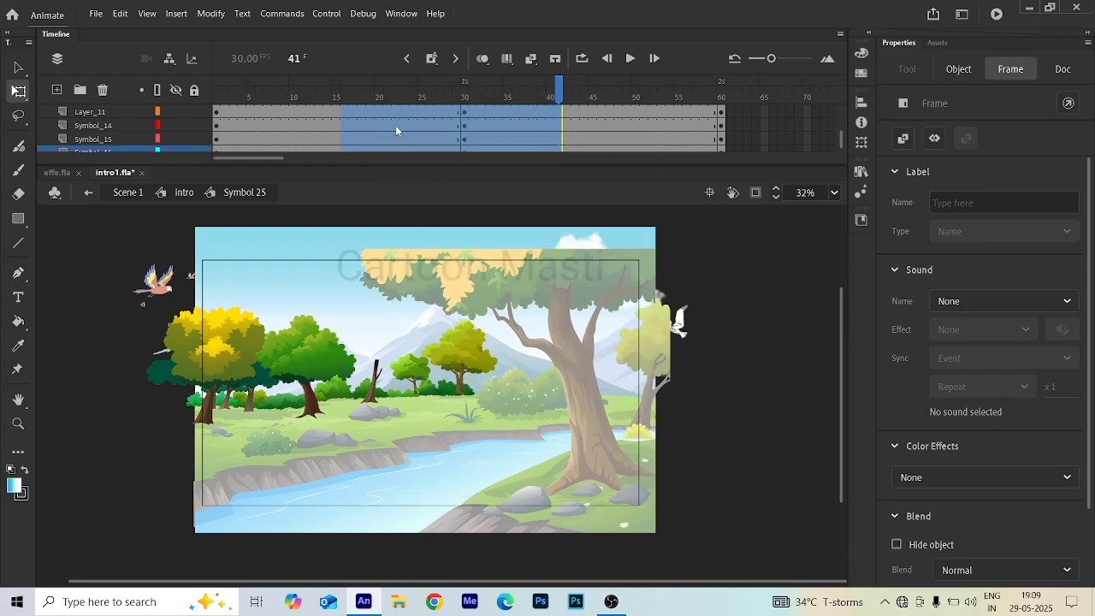
right_click(428, 125)
left_click(440, 130)
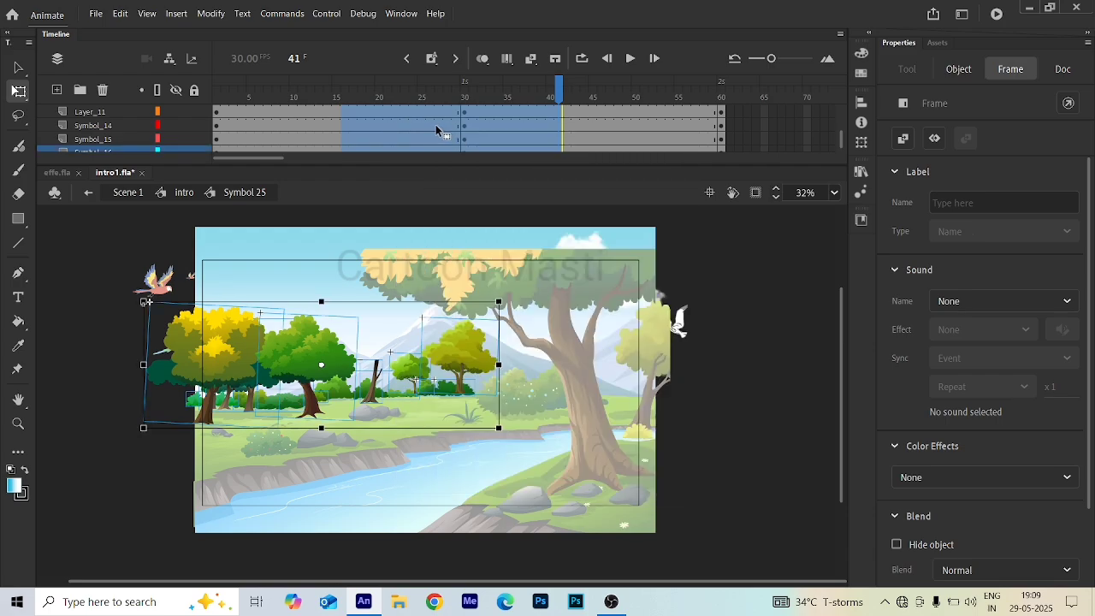
right_click(436, 126)
left_click(449, 130)
left_click(440, 131)
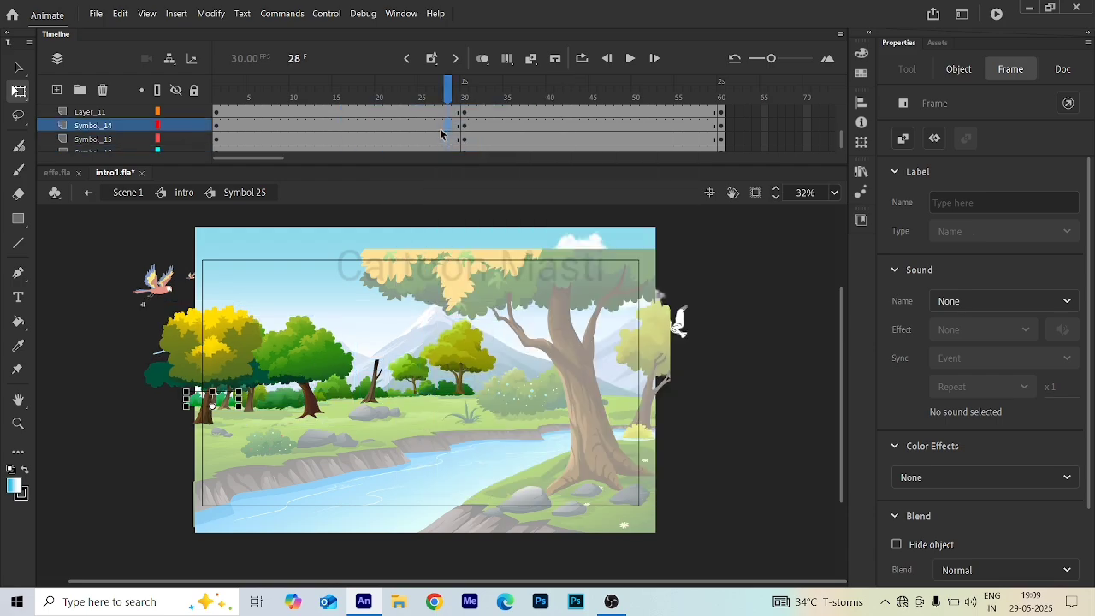
right_click(434, 122)
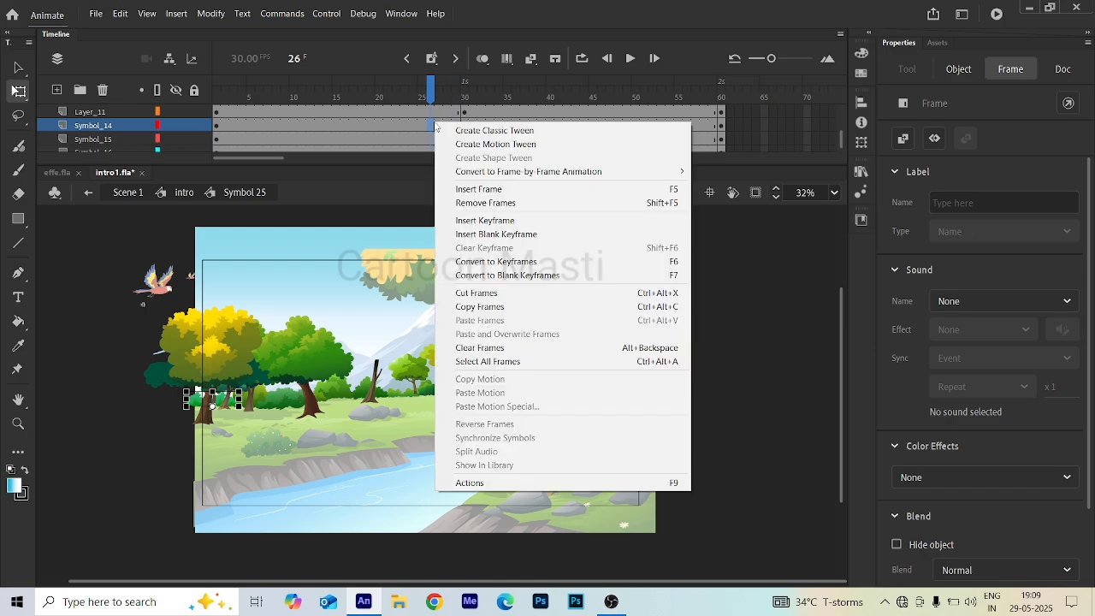
left_click(448, 131)
right_click(425, 122)
left_click(454, 132)
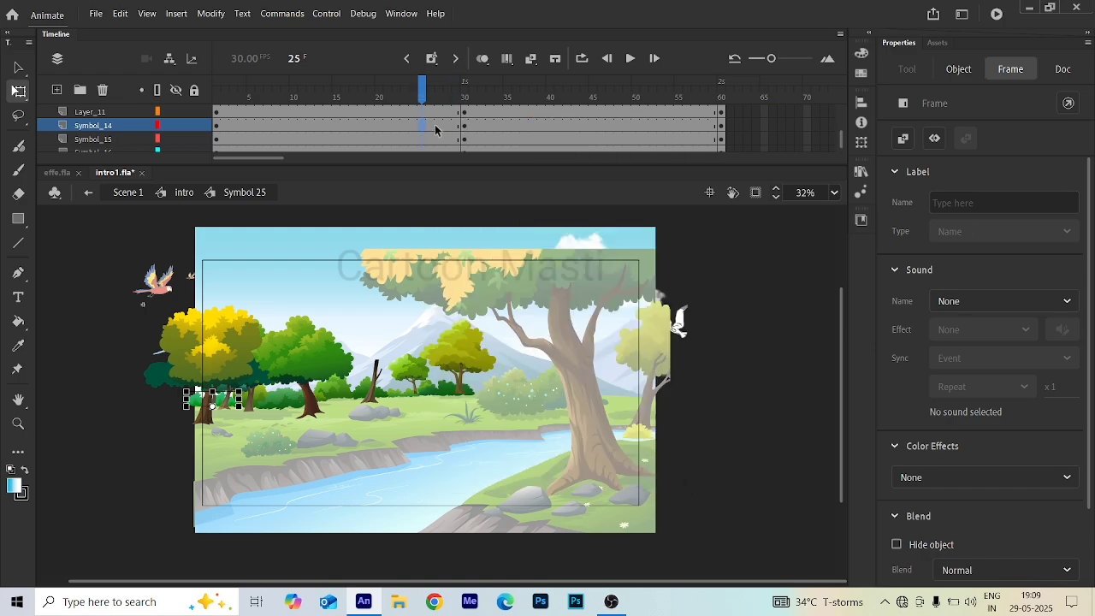
right_click(439, 126)
left_click(458, 130)
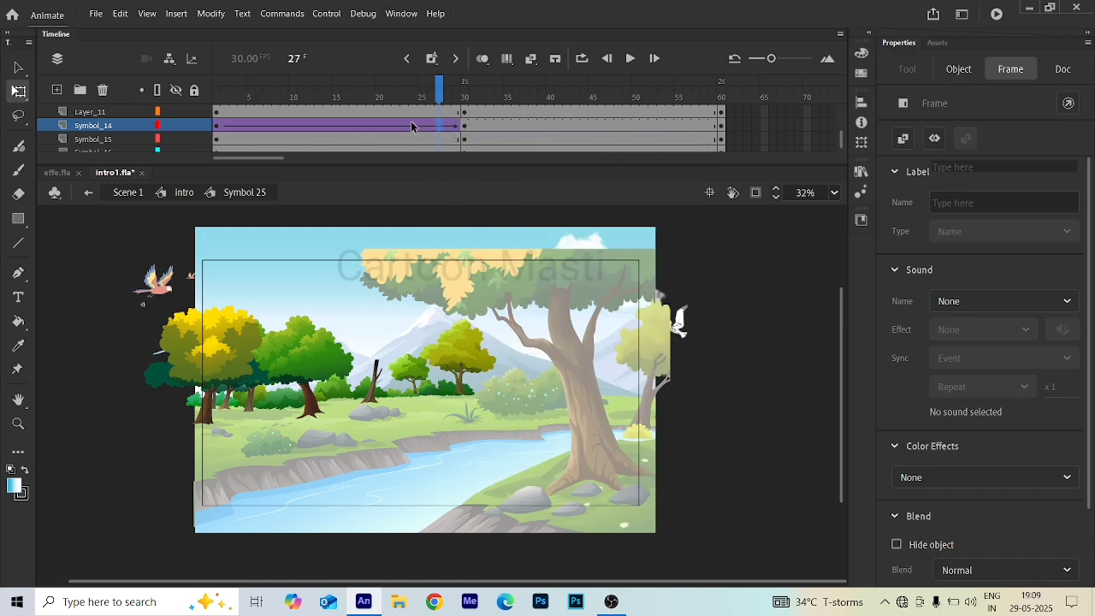
key("ctrl+z")
key("ctrl+z")
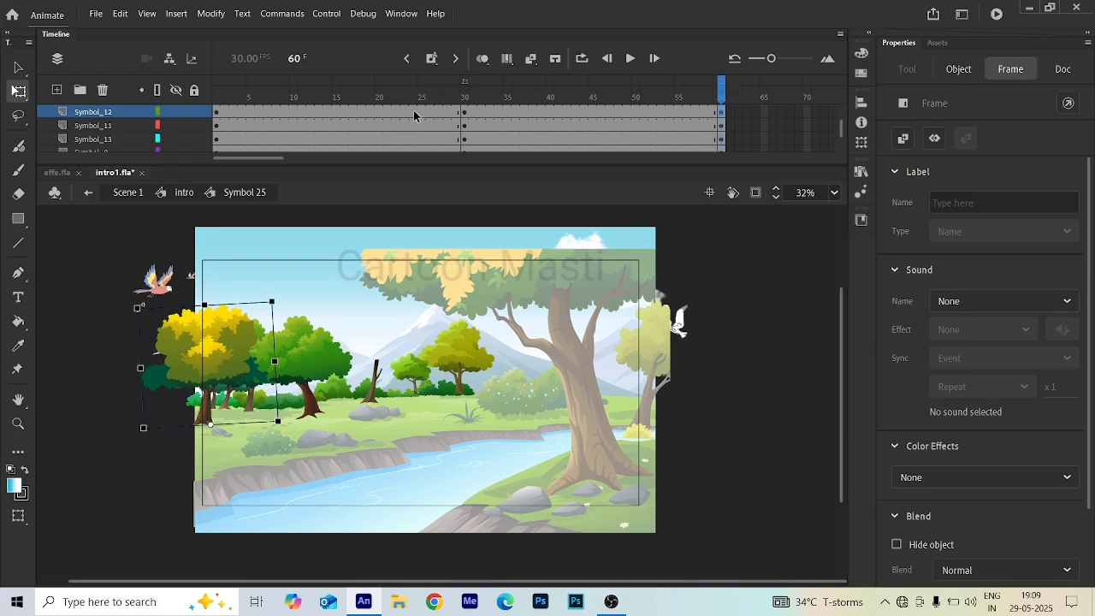
right_click(413, 111)
left_click(453, 120)
left_click(436, 120)
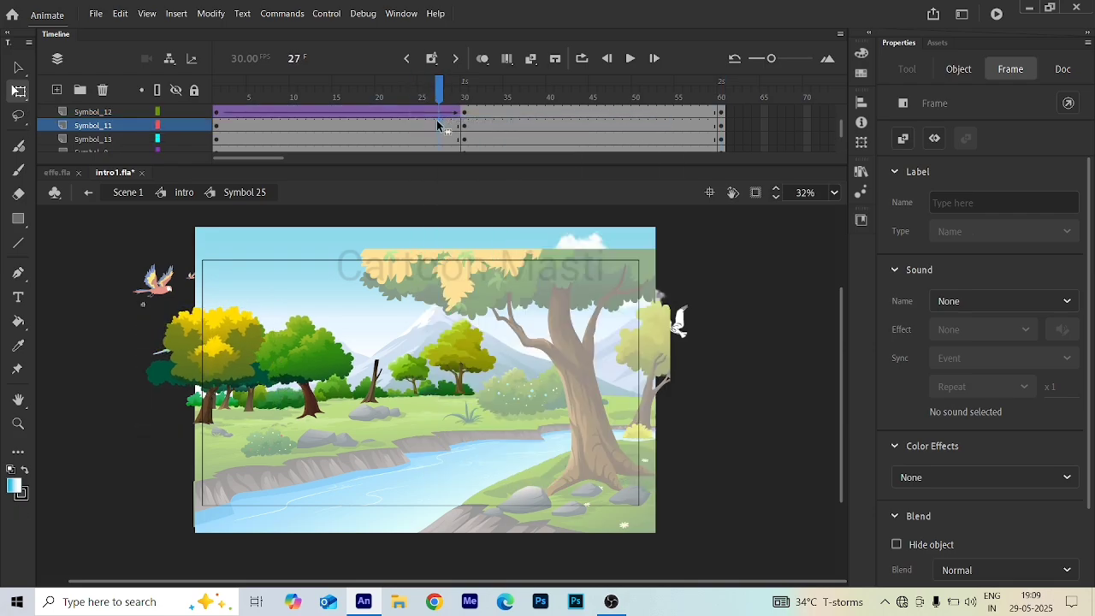
left_click(424, 116)
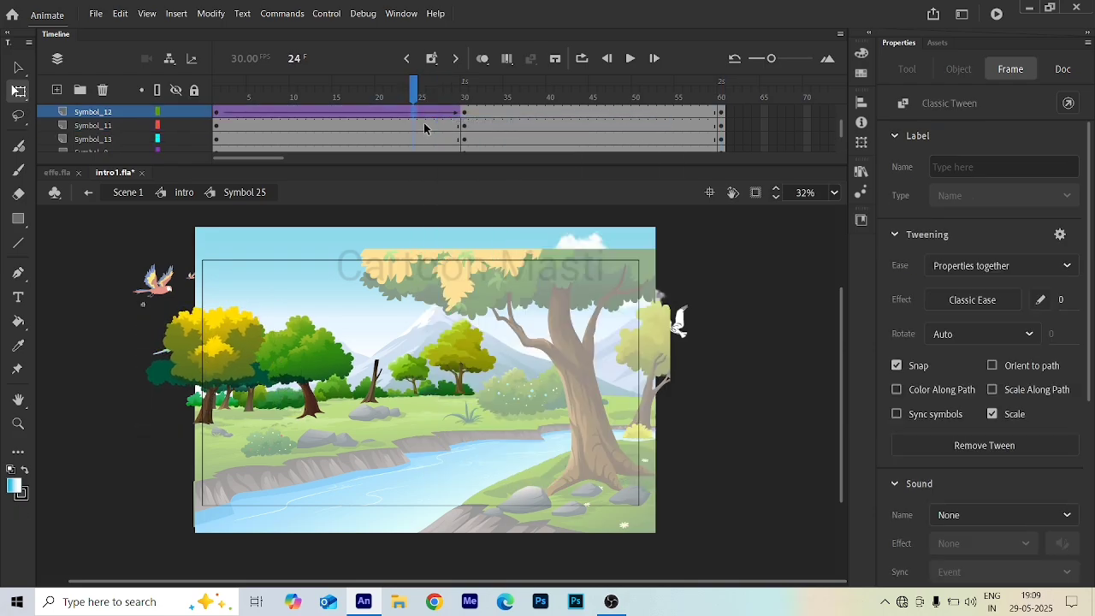
key("ctrl+z")
scroll(440, 125, "up", 3)
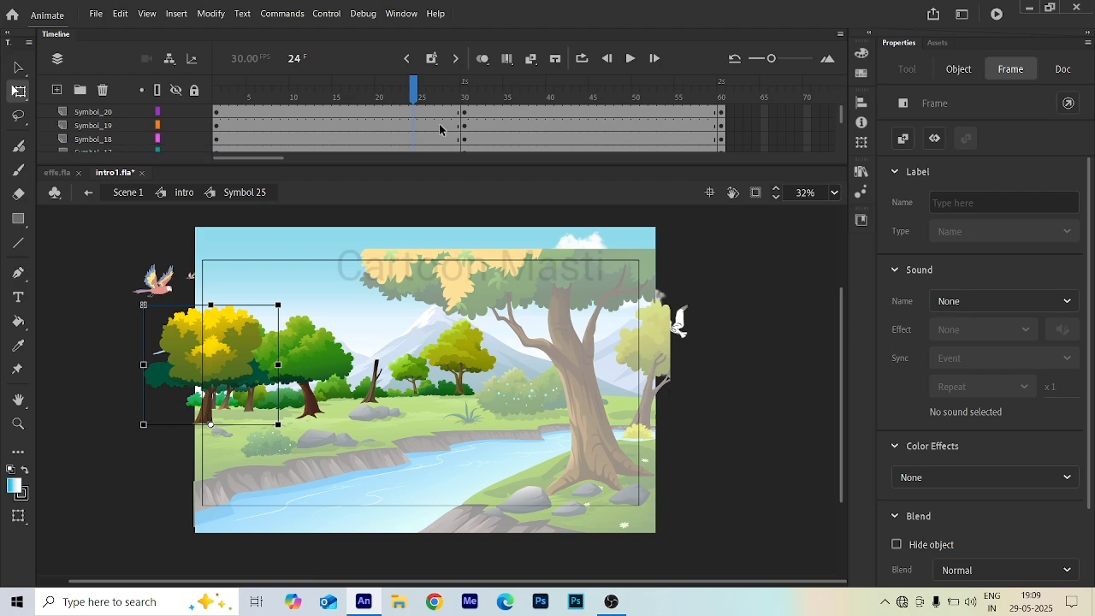
- Select frames around frame 30 across all layers and create a classic tween on them
left_click_drag(439, 123, 477, 261)
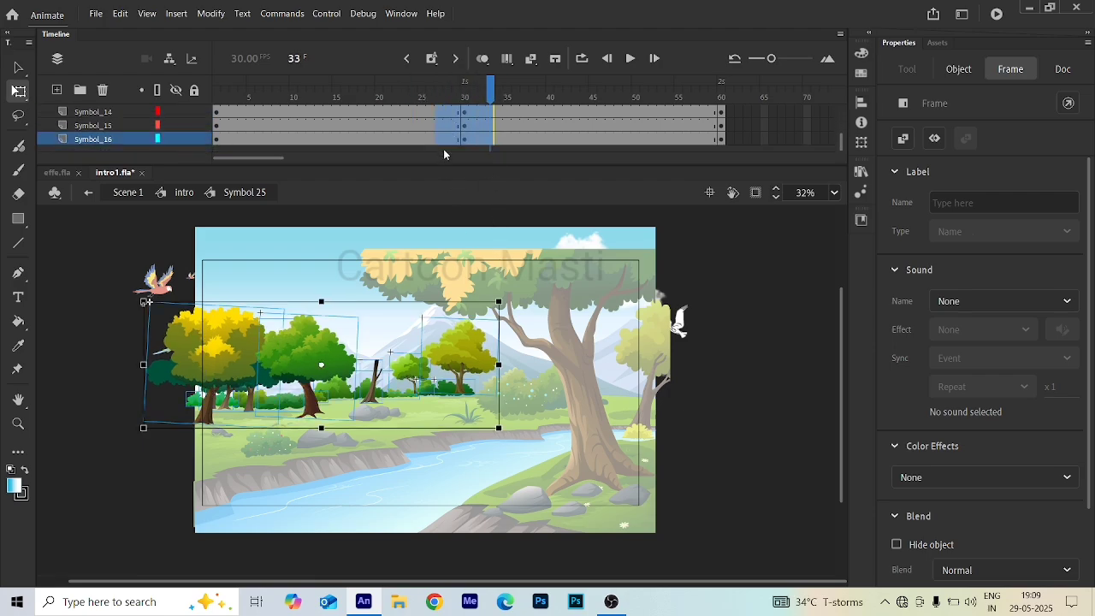
right_click(449, 135)
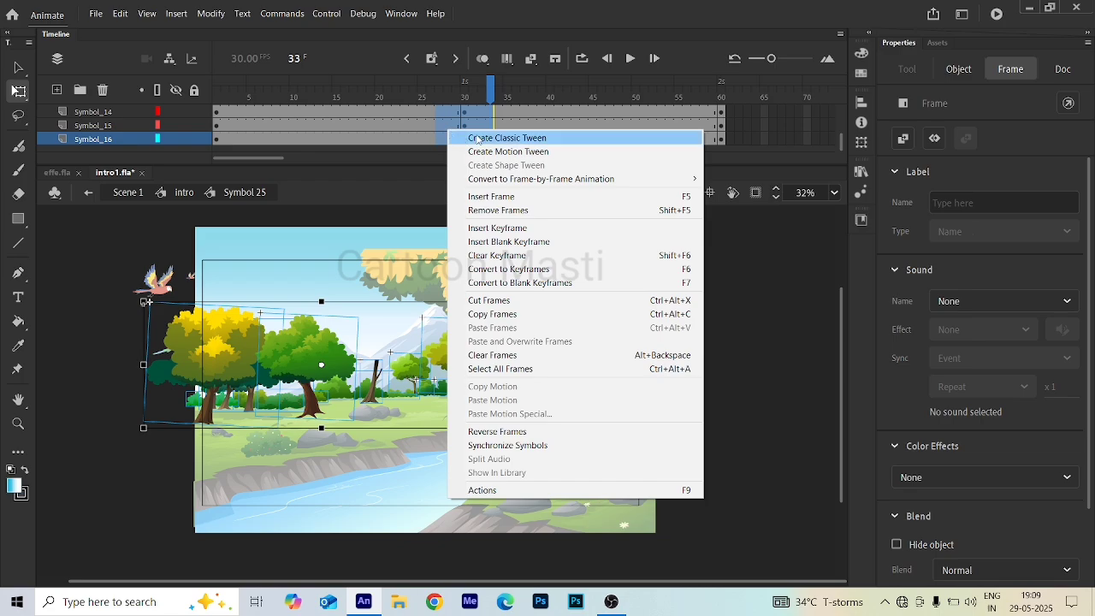
left_click(475, 137)
scroll(443, 119, "up", 3)
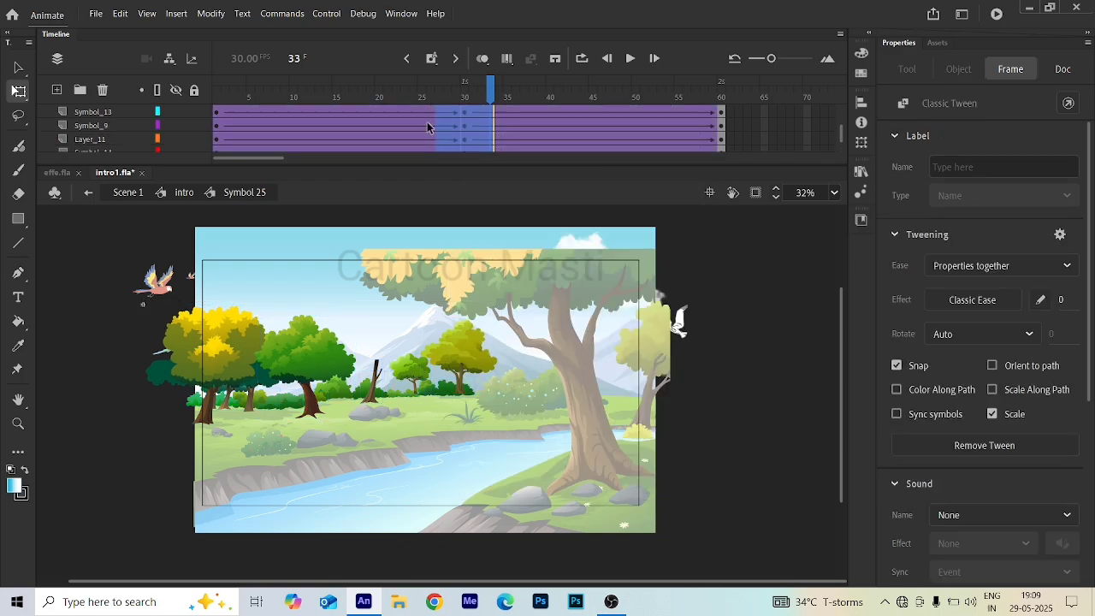
- Scrub the timeline to preview the swaying trees
left_click_drag(488, 92, 576, 92)
left_click_drag(634, 152, 529, 188)
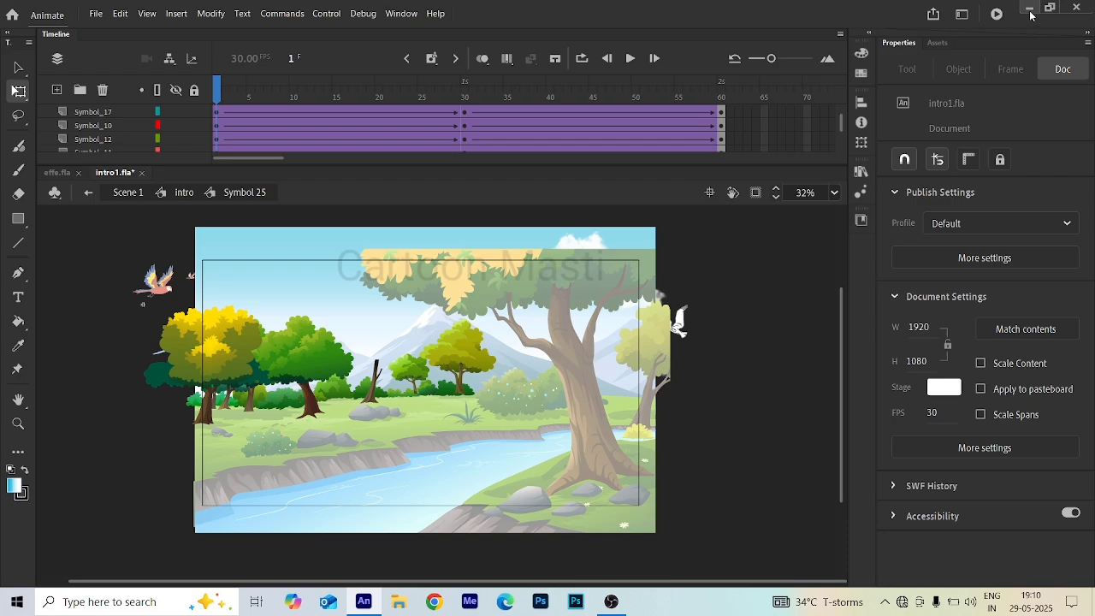
left_click(615, 603)
left_click(615, 603)
left_click(1030, 8)
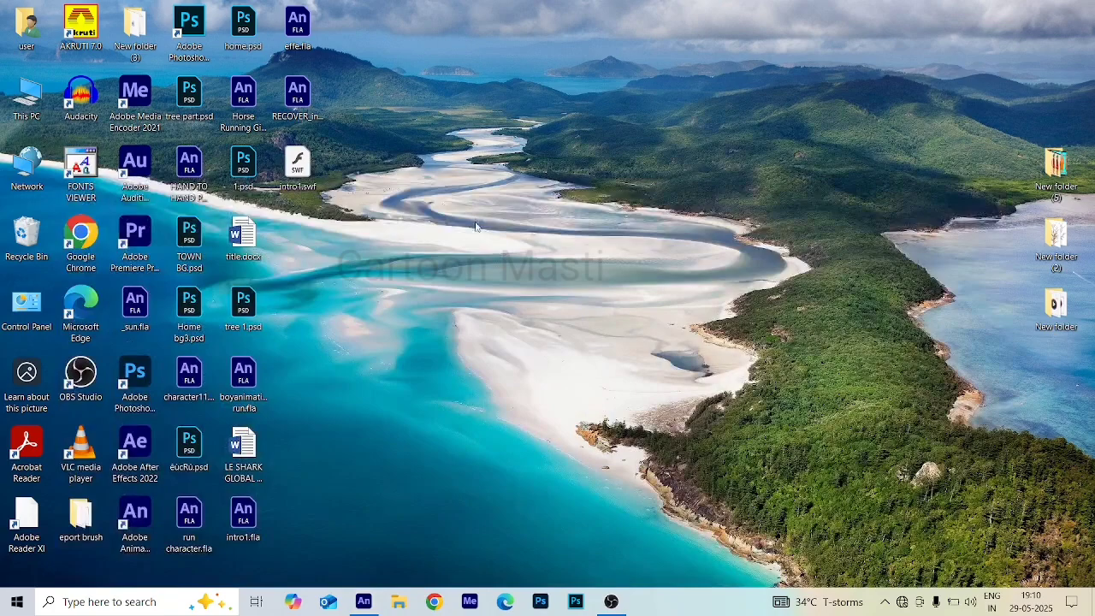
key("alt+Tab")
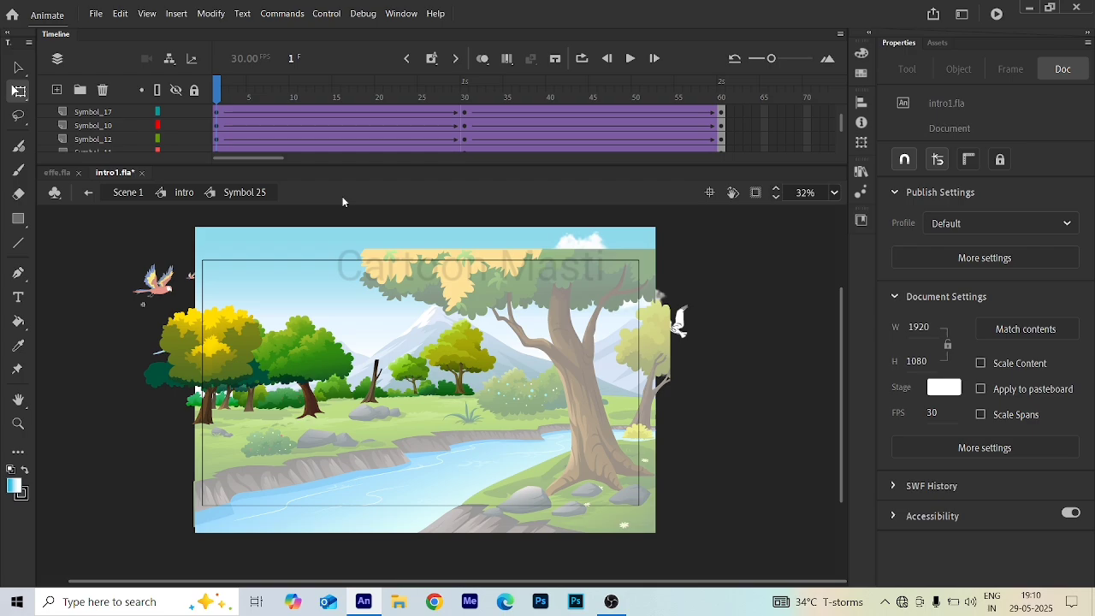
- Return to the Intro symbol and, at frame 30 on the tree layer, rotate the large foreground tree slightly clockwise
double_click(414, 379)
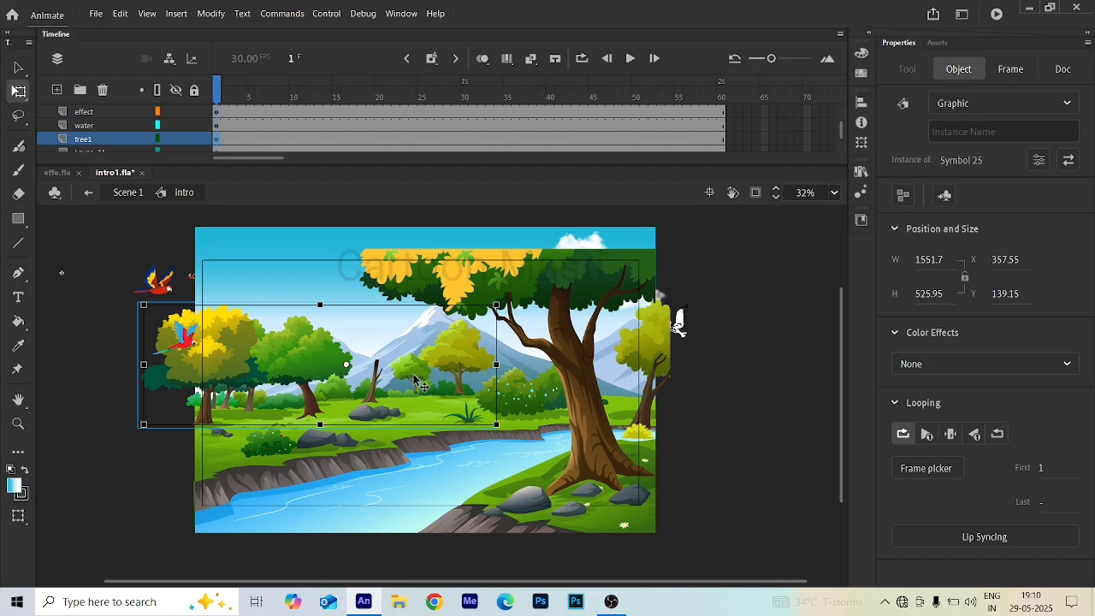
scroll(217, 124, "up", 5)
left_click(217, 111)
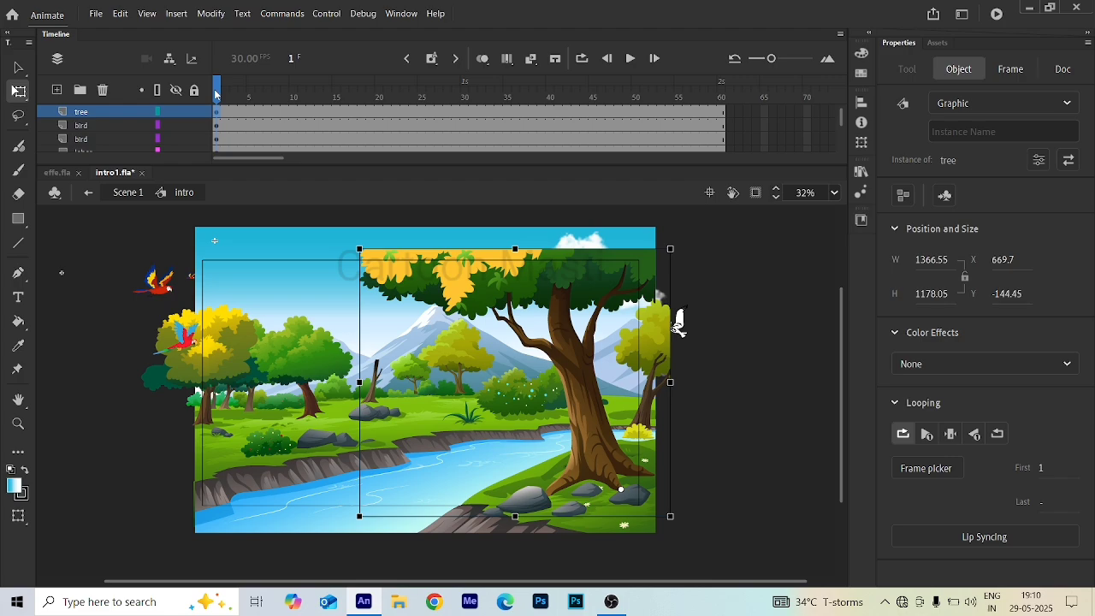
left_click(465, 111)
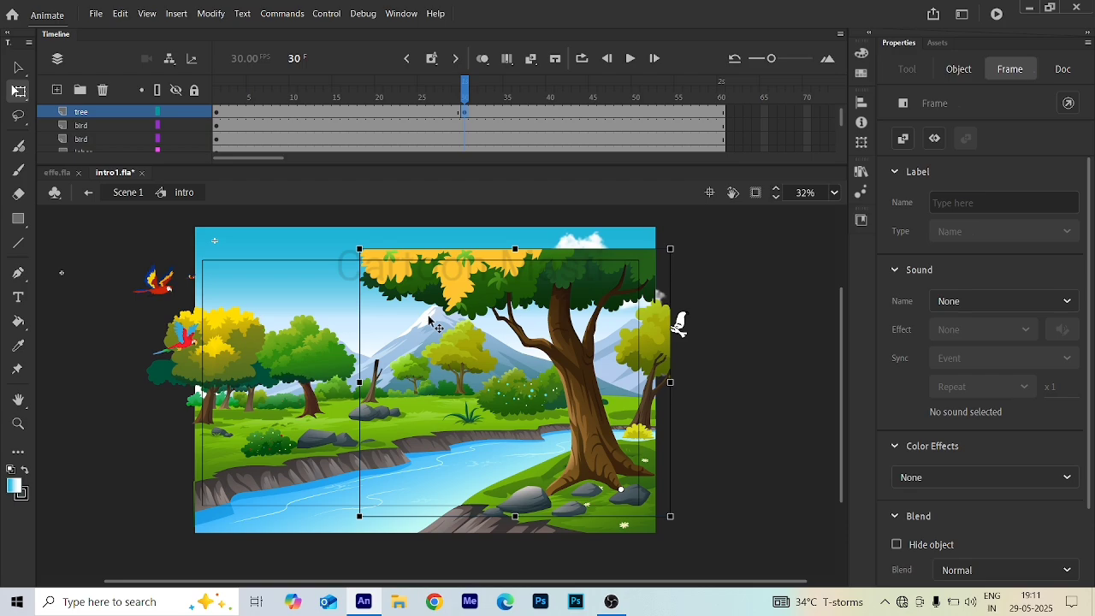
left_click_drag(688, 246, 695, 253)
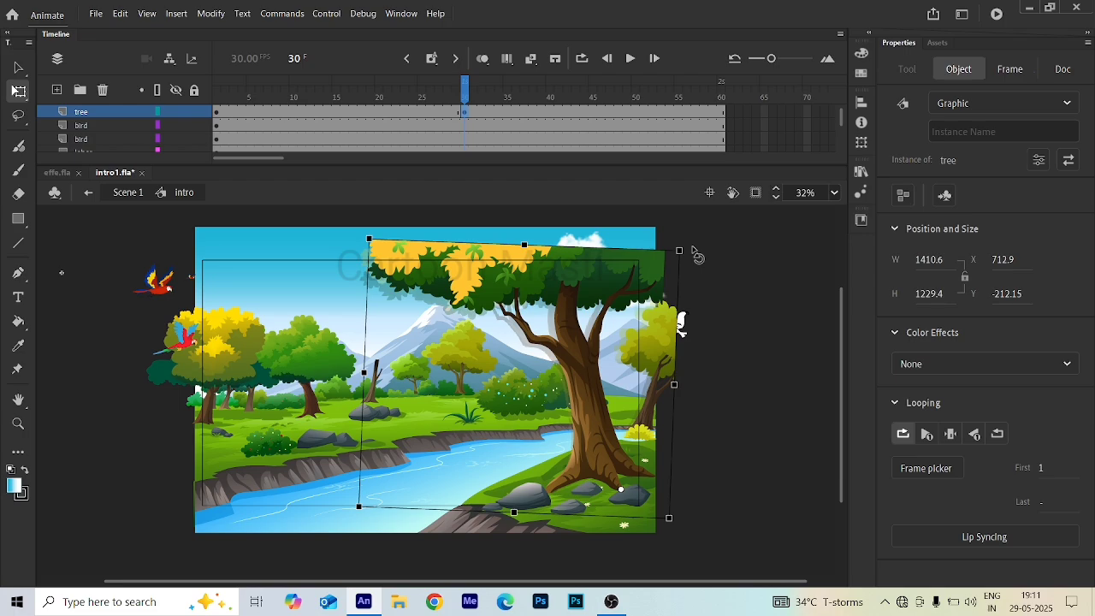
left_click_drag(695, 251, 692, 250)
scroll(654, 297, "up", 2)
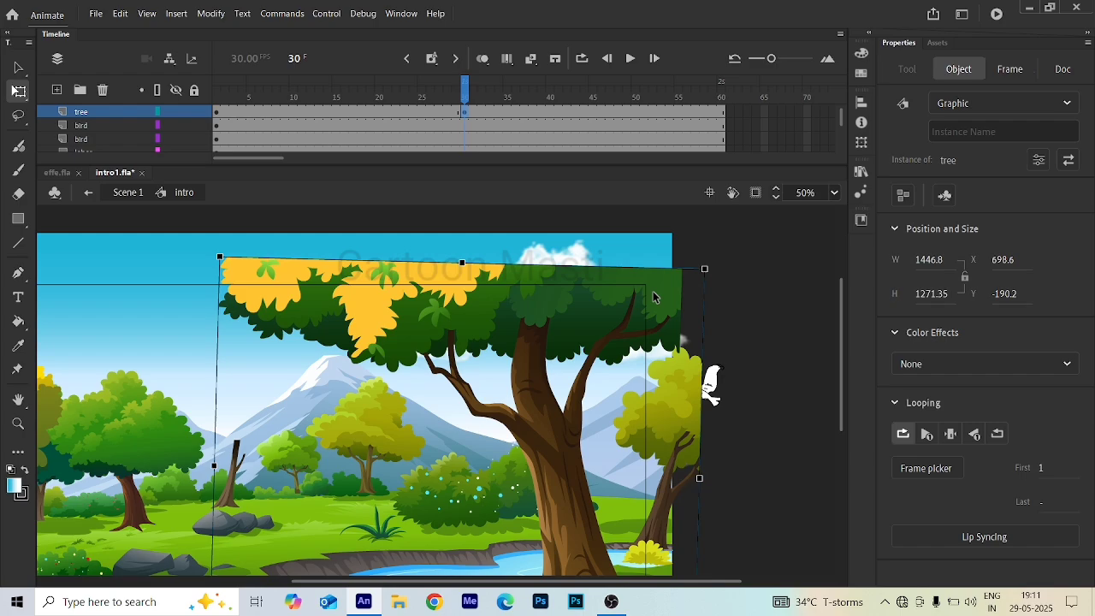
- Add a keyframe at frame 60 on the tree layer and rotate the large tree slightly counterclockwise
left_click(721, 112)
key("F6")
left_click_drag(713, 265, 703, 263)
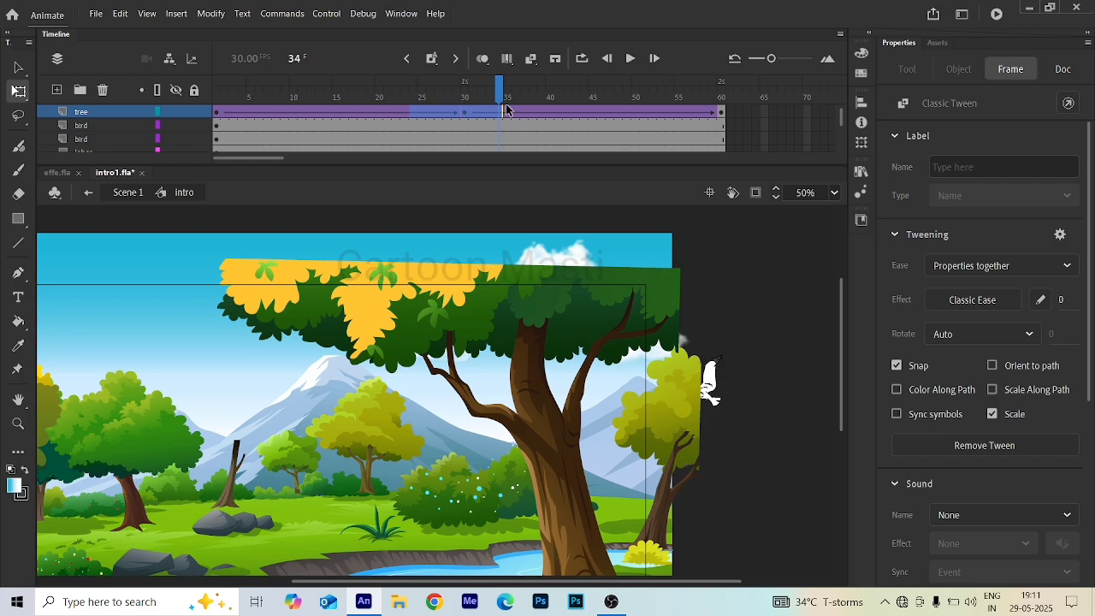
left_click(465, 112)
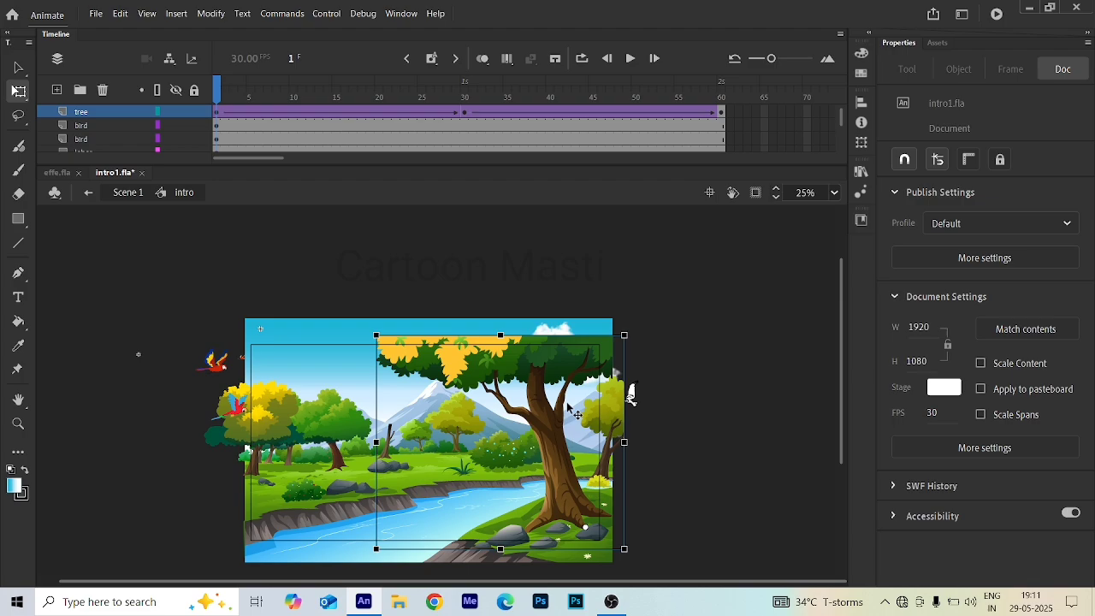
scroll(358, 500, "up", 3)
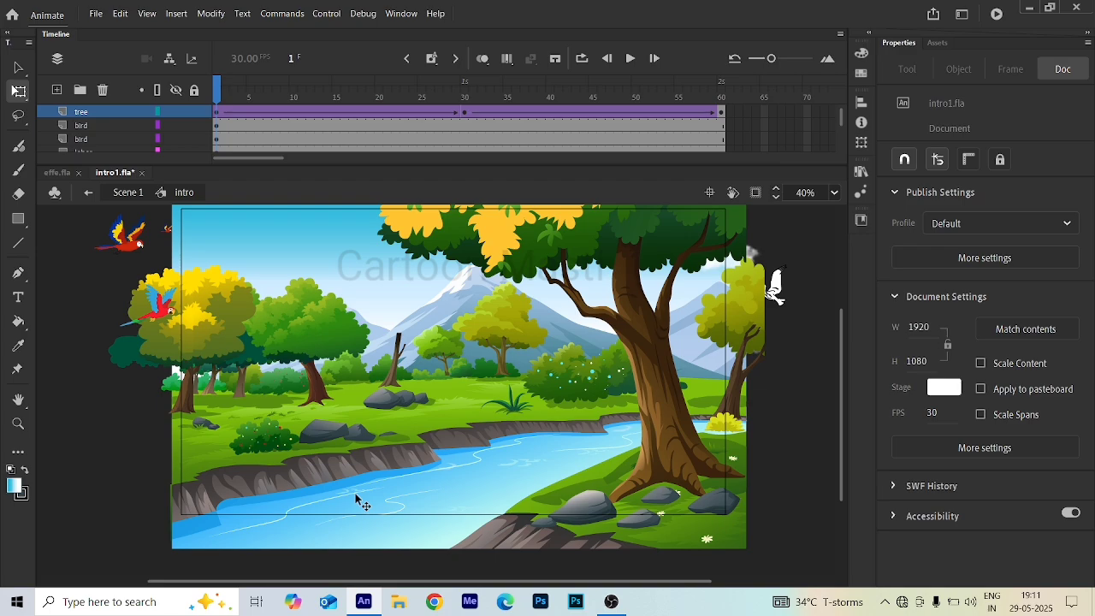
- Open the river symbol and, at frame 60, move the water wave layer slightly upward
left_click(358, 500)
scroll(358, 500, "up", 4)
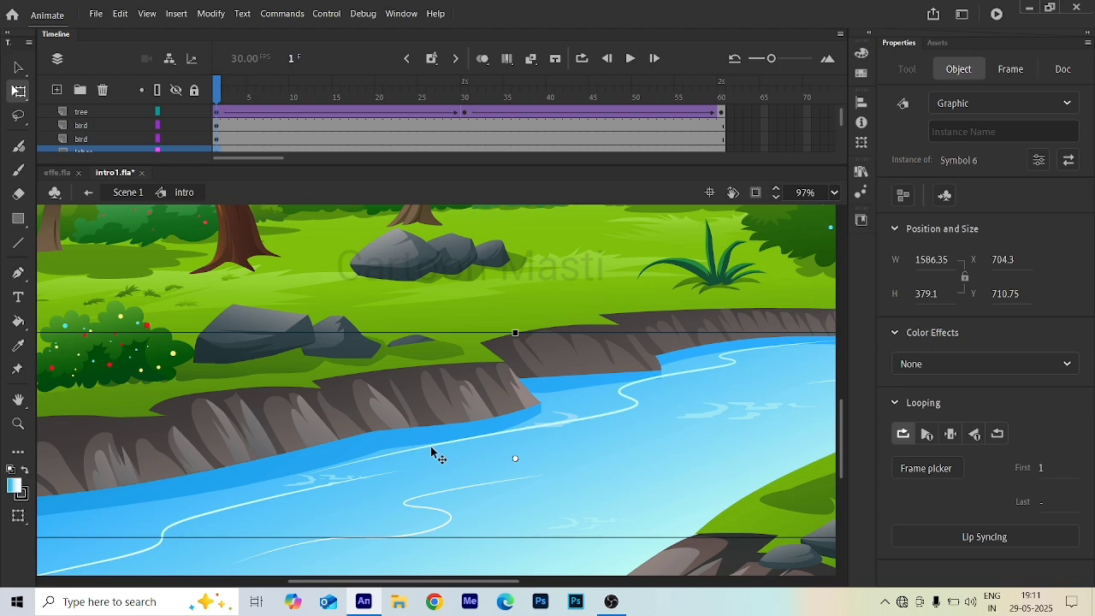
double_click(432, 452)
left_click(397, 113)
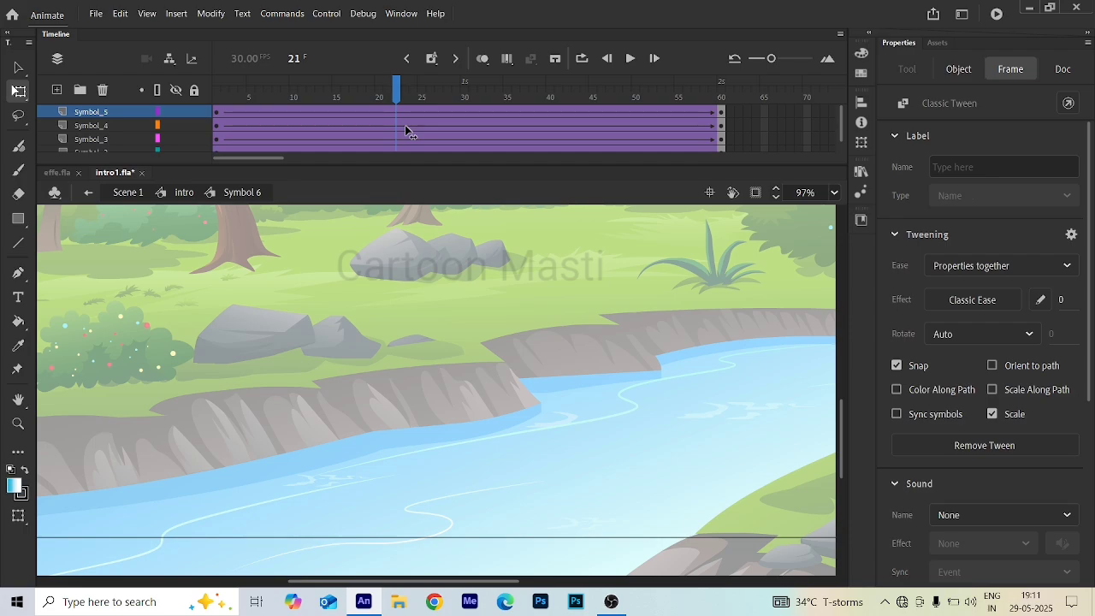
left_click(270, 396)
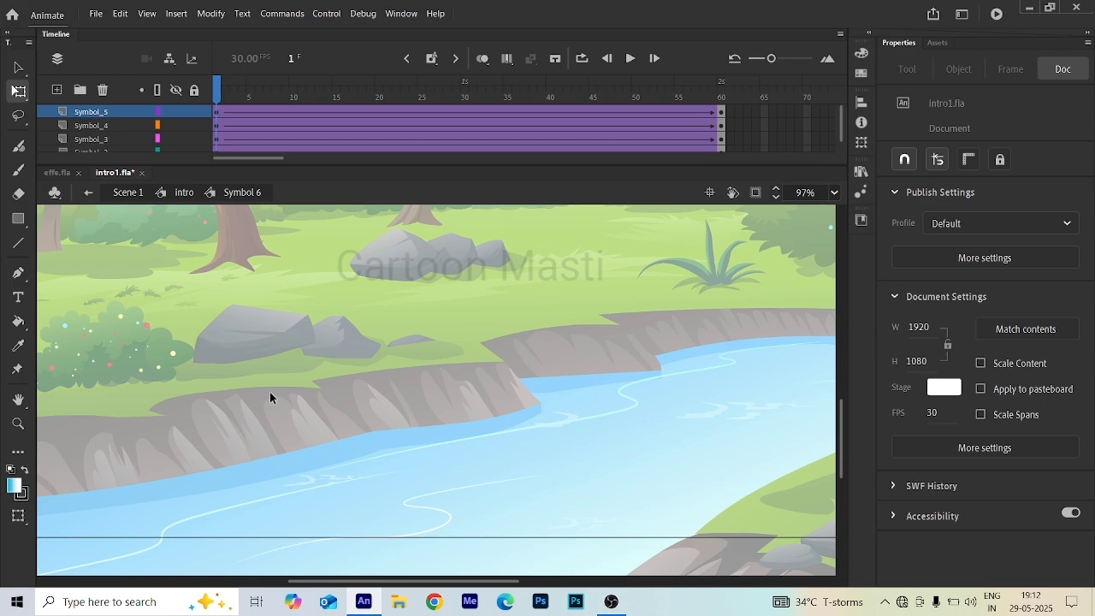
key("shift+.")
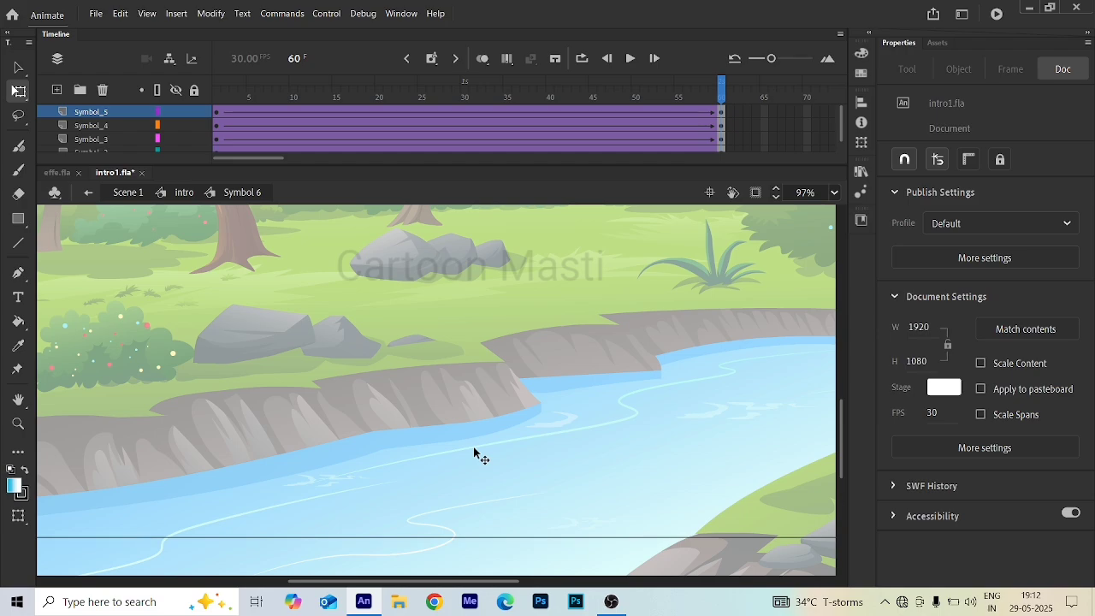
left_click(482, 454)
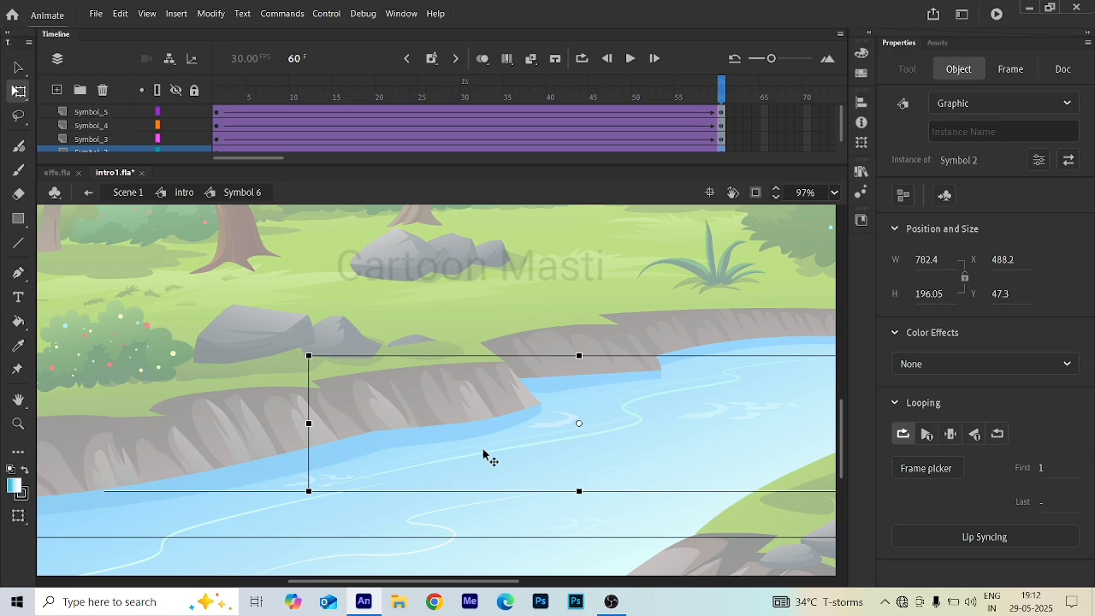
left_click_drag(484, 456, 480, 448)
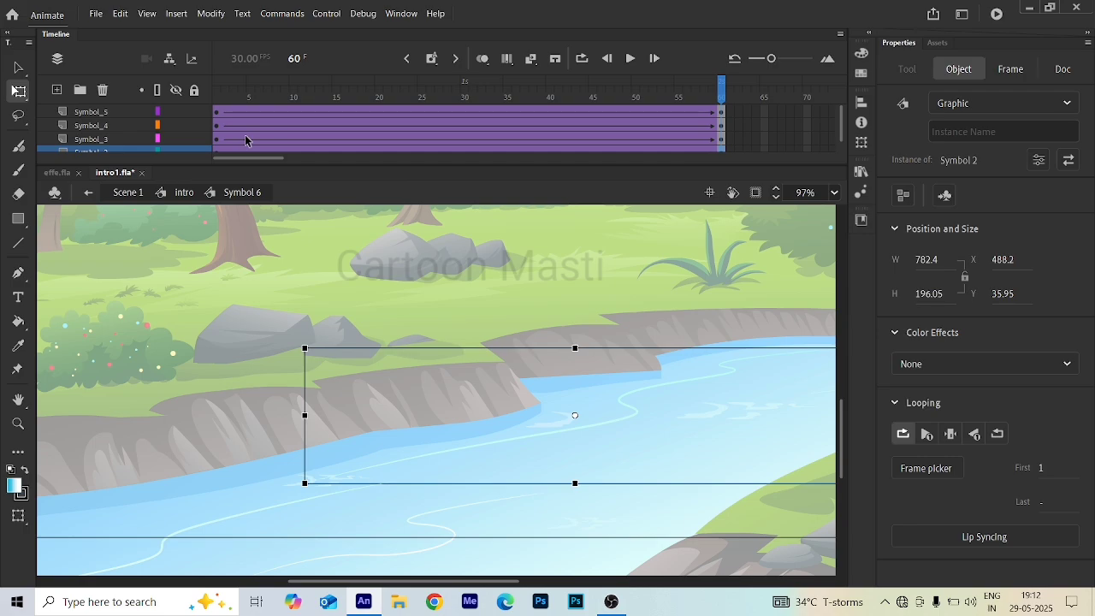
- Return to the Intro symbol and play the animation to preview it
left_click(184, 193)
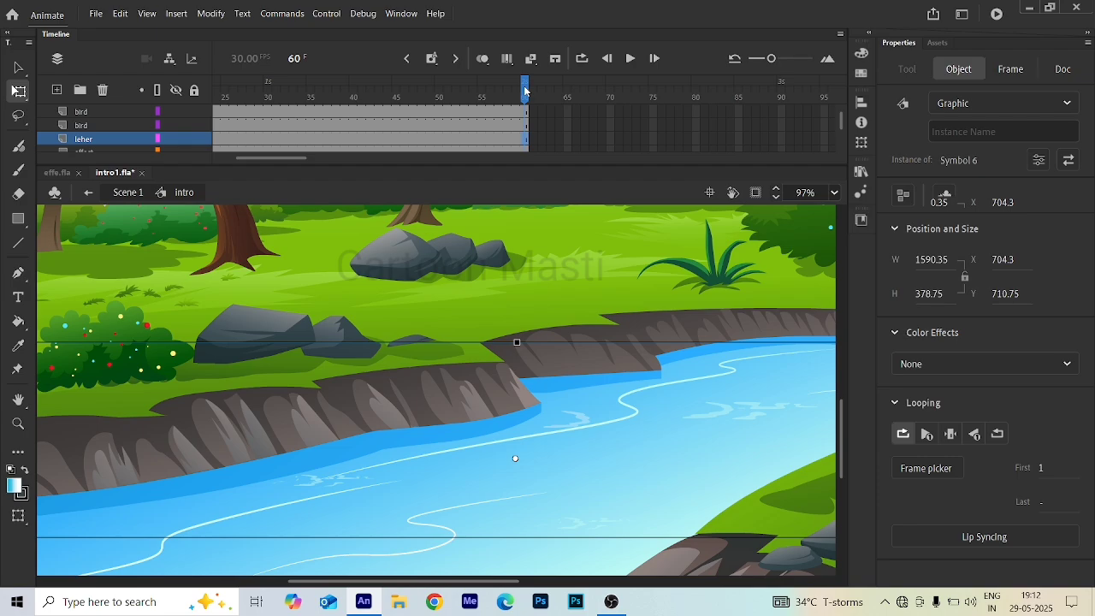
key("Return")
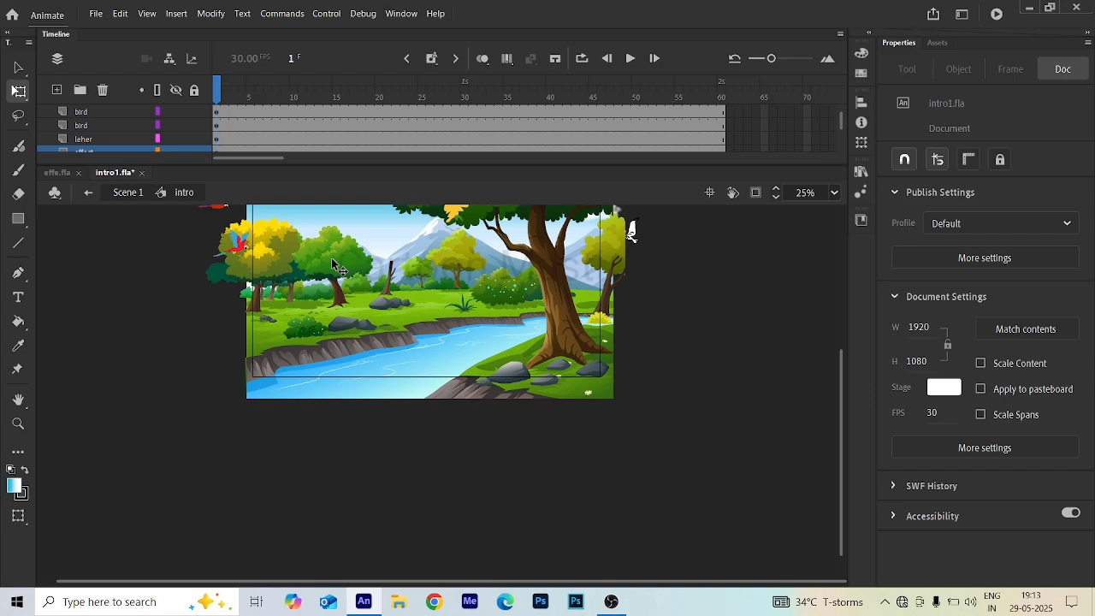
scroll(279, 410, "up", 2)
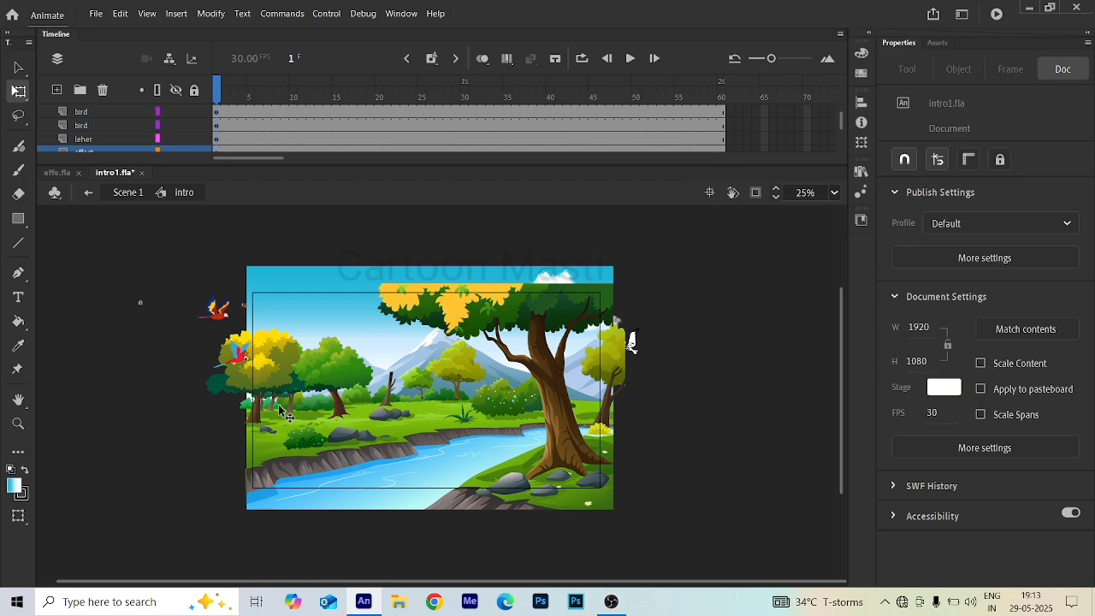
- Open the grass and bushes symbol and extend all its layers to frame 60
double_click(279, 410)
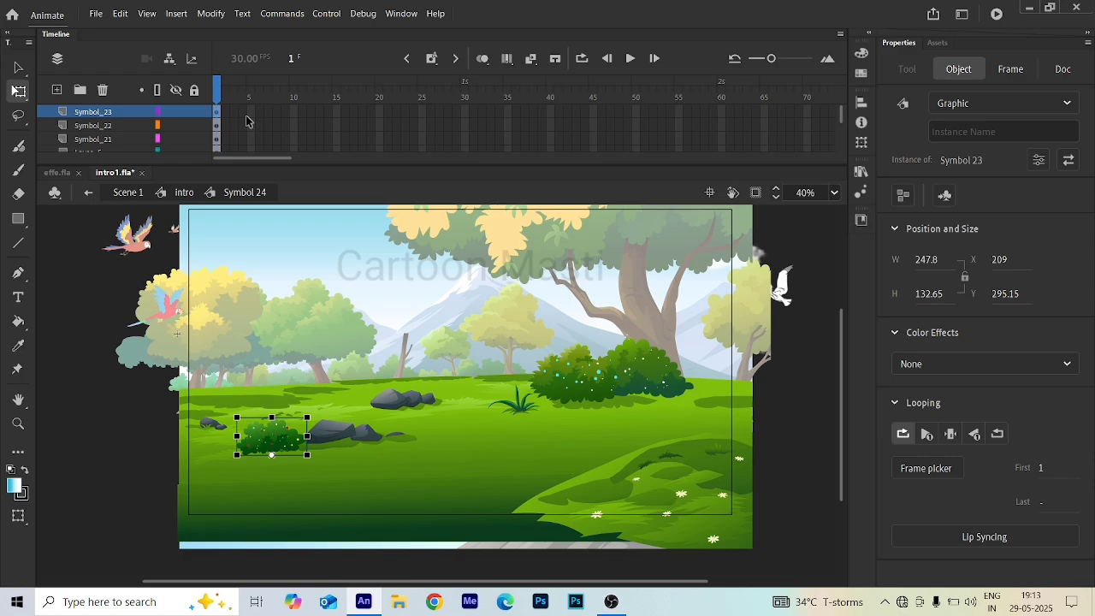
left_click(721, 112)
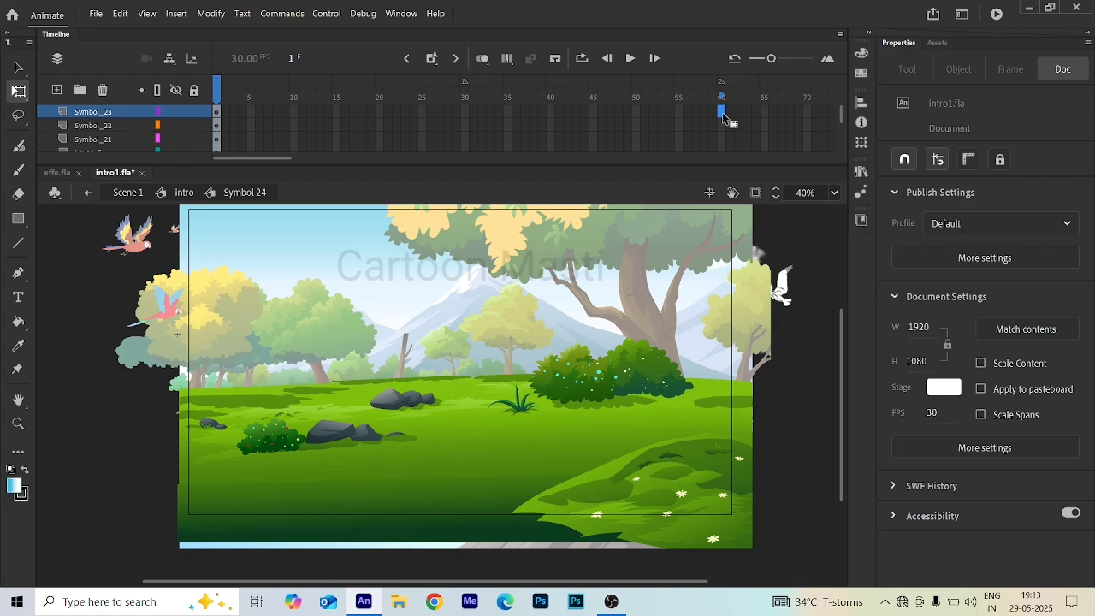
left_click(724, 95)
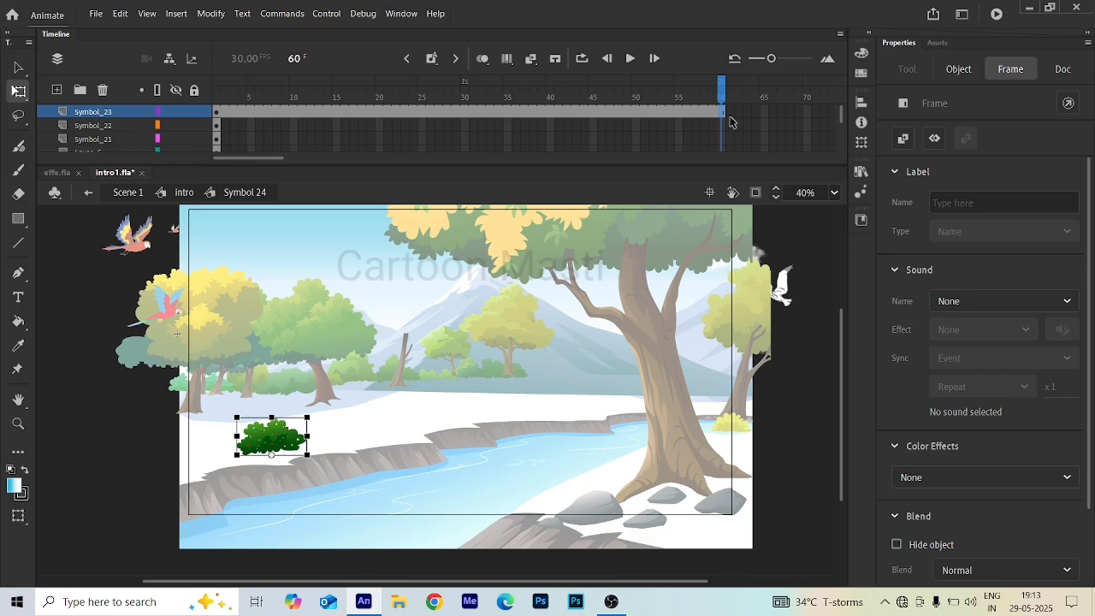
key("ctrl+z")
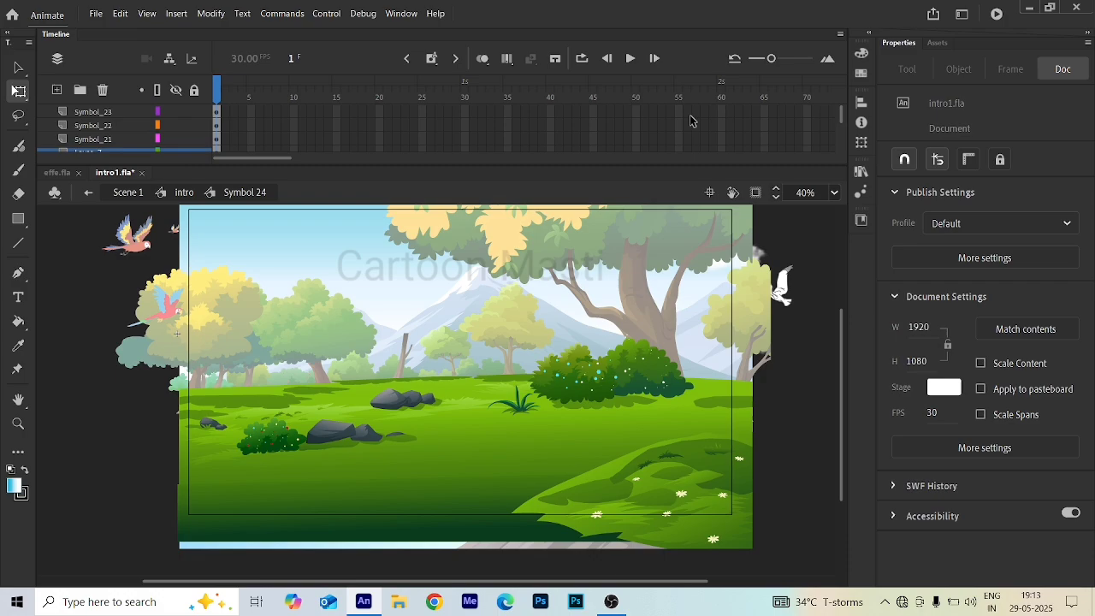
key("ctrl+y")
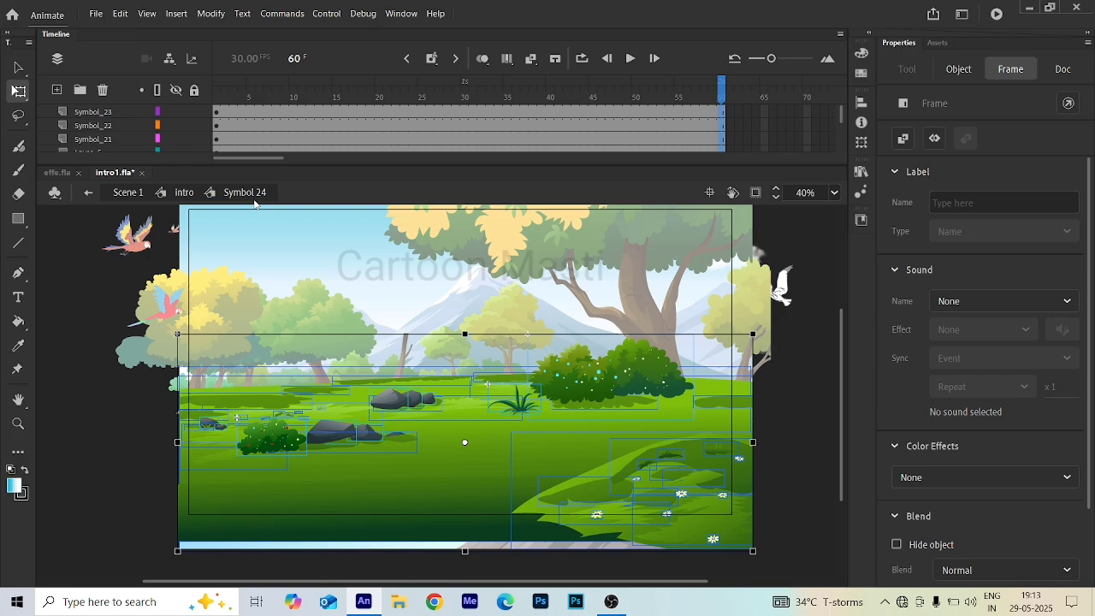
- Step through the small bush's tween at frames 30, 60 and 21 and return to frame 1
left_click(432, 88)
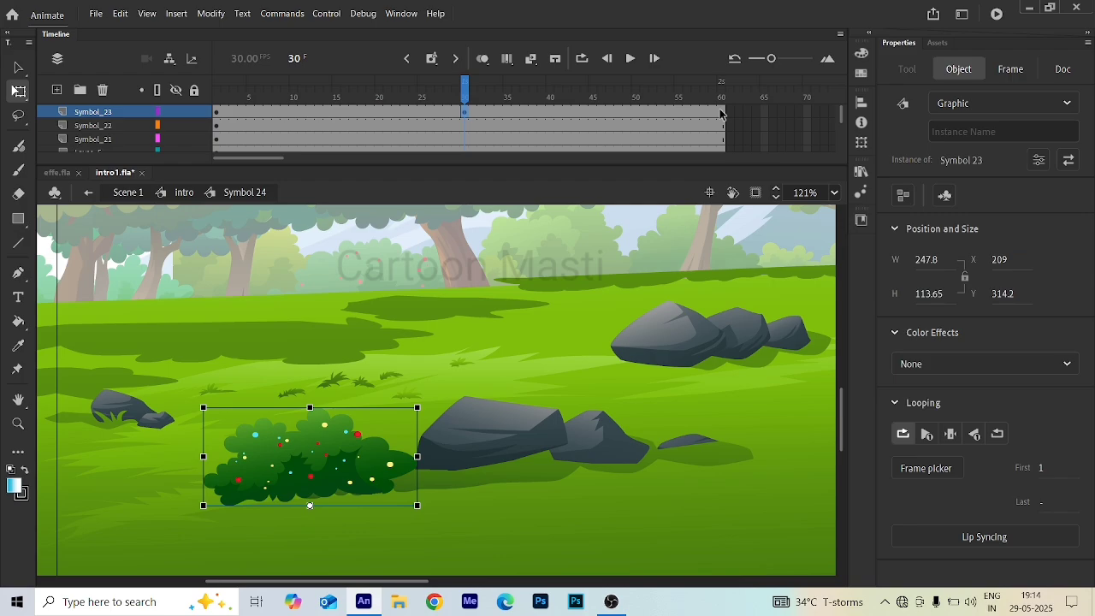
left_click(721, 113)
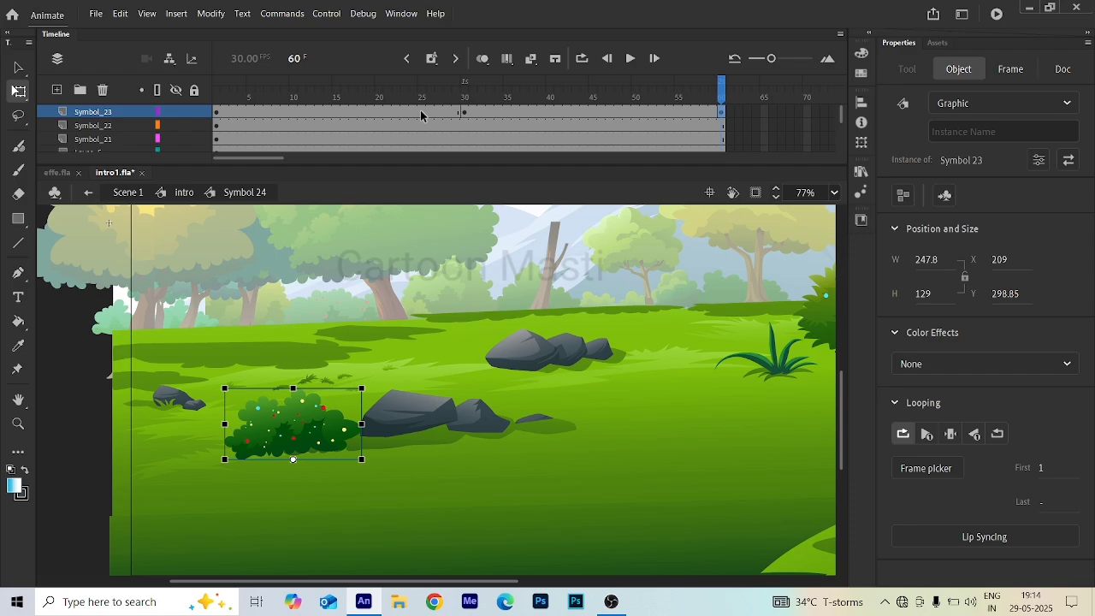
left_click(376, 101)
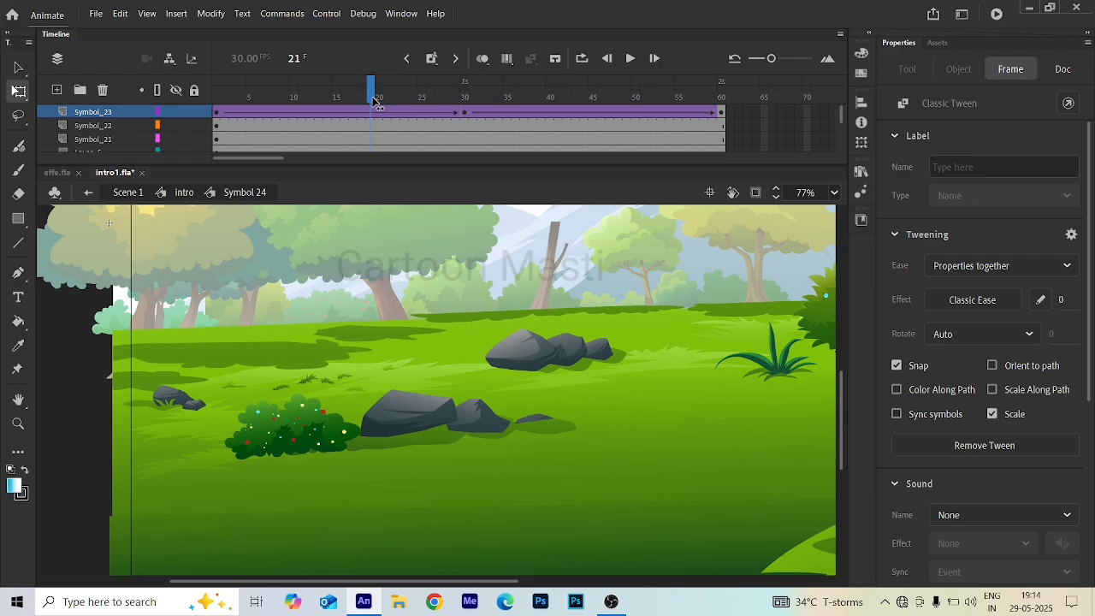
left_click_drag(372, 101, 208, 118)
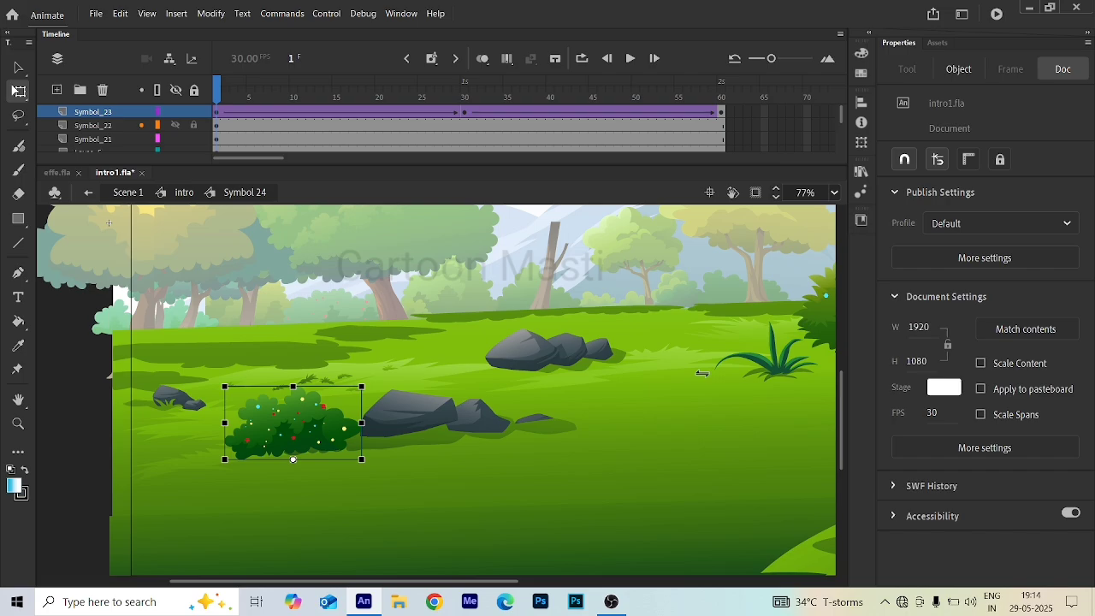
- Add a keyframe at frame 30 on the grass plant layer and rotate the plant slightly clockwise
left_click(464, 125)
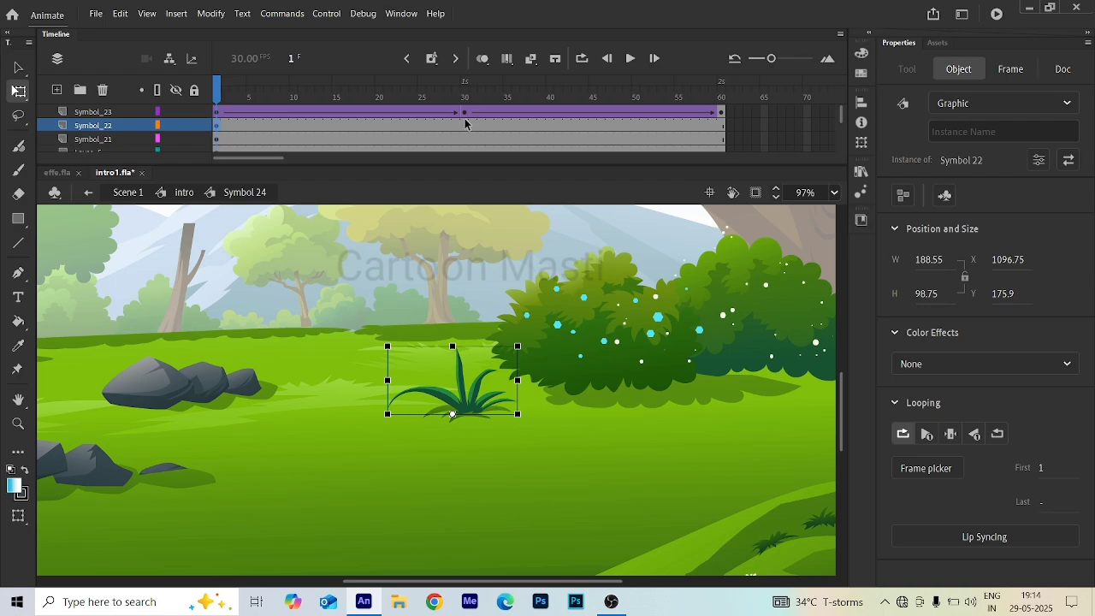
left_click(464, 125)
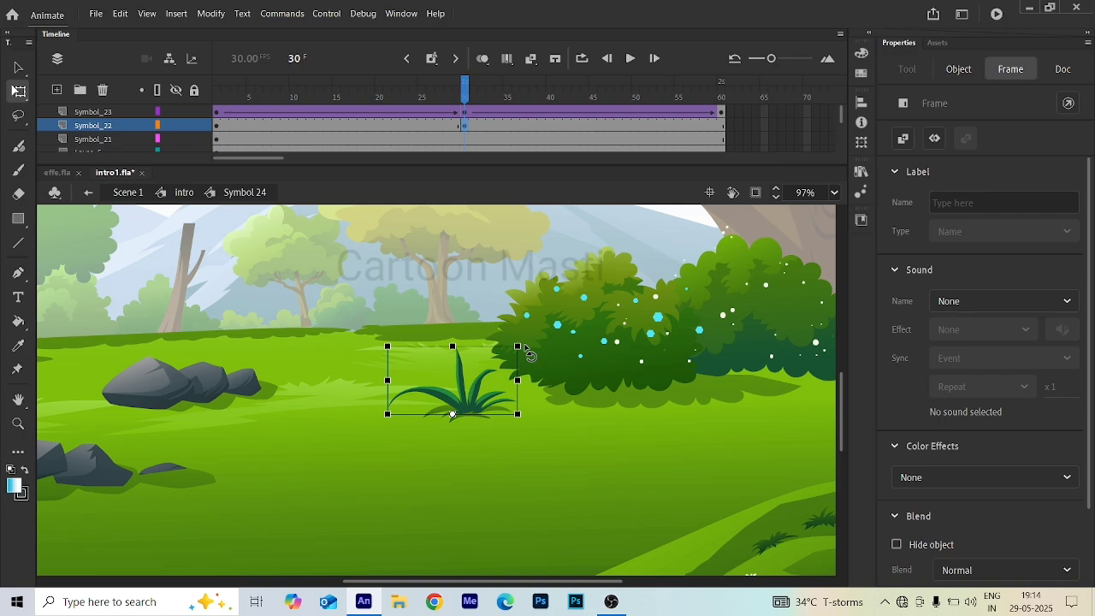
left_click_drag(529, 354, 533, 367)
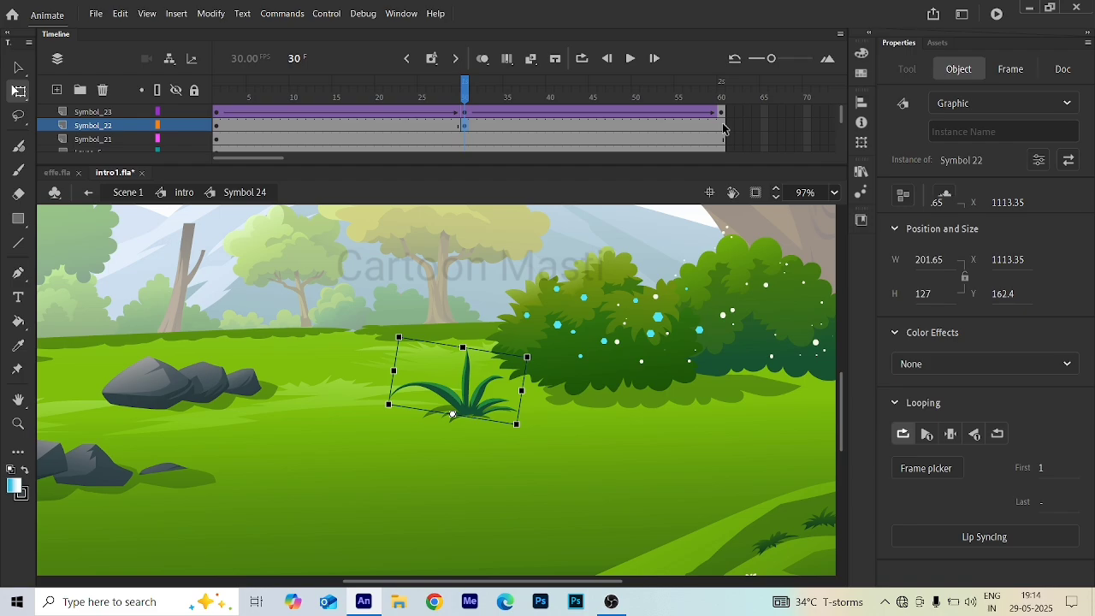
- Add a keyframe at frame 60 on the grass plant layer and create a classic tween across its frames
left_click(721, 126)
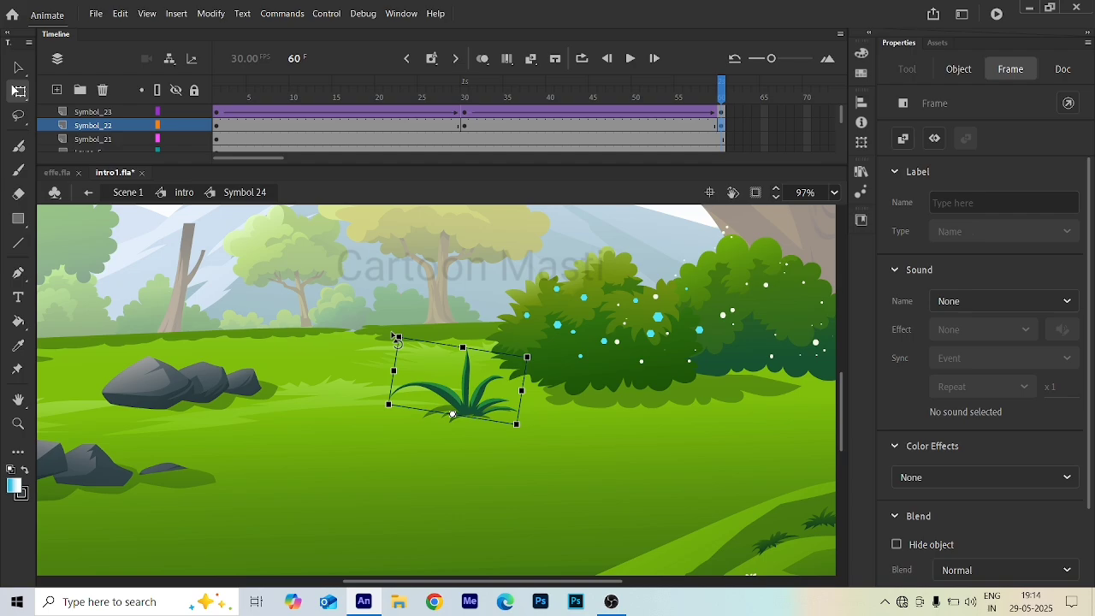
left_click_drag(429, 125, 503, 130)
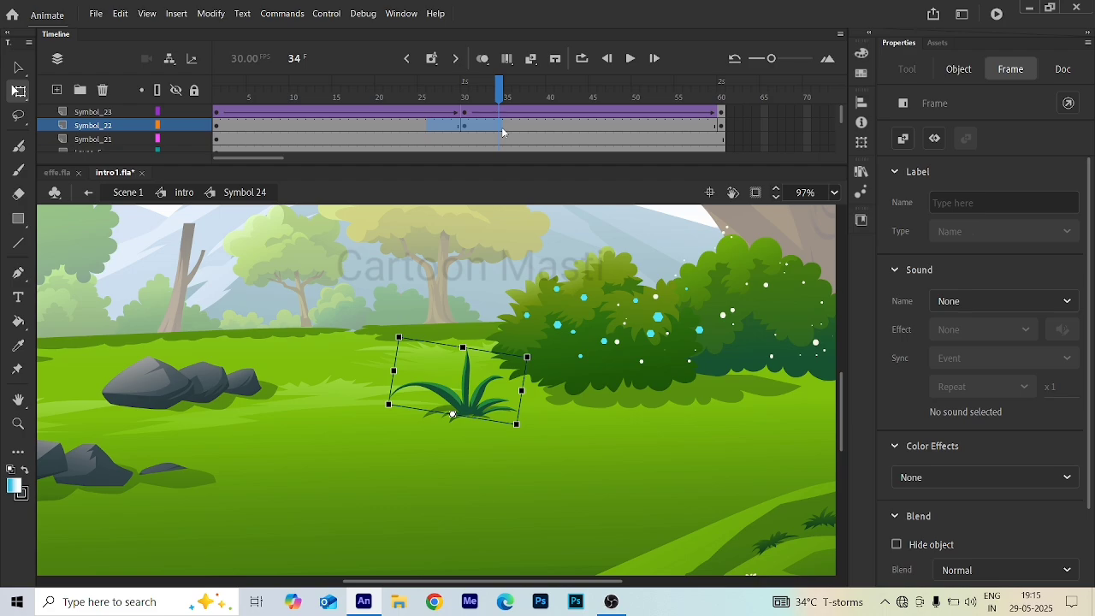
left_click_drag(503, 130, 452, 124)
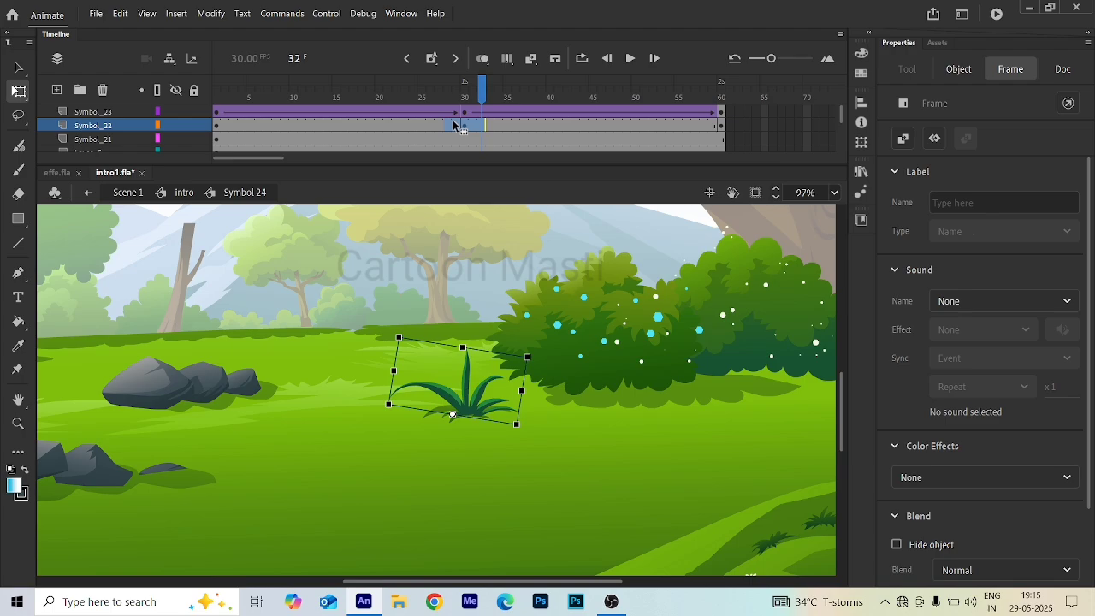
left_click(351, 127)
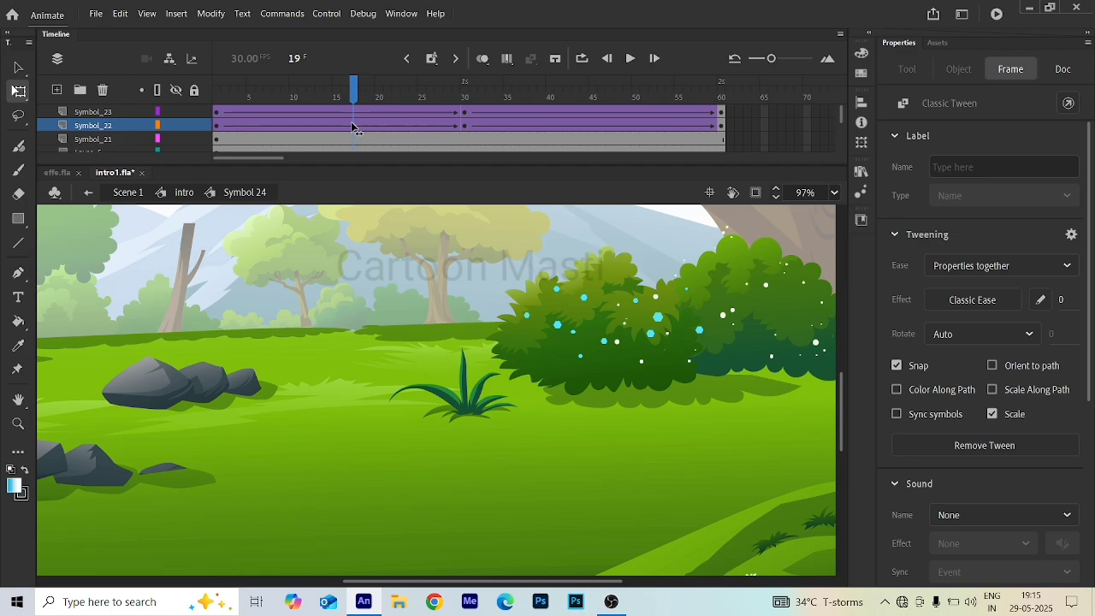
- Add a keyframe at frame 30 on the large bush layer and rotate the bush slightly clockwise
left_click(464, 141)
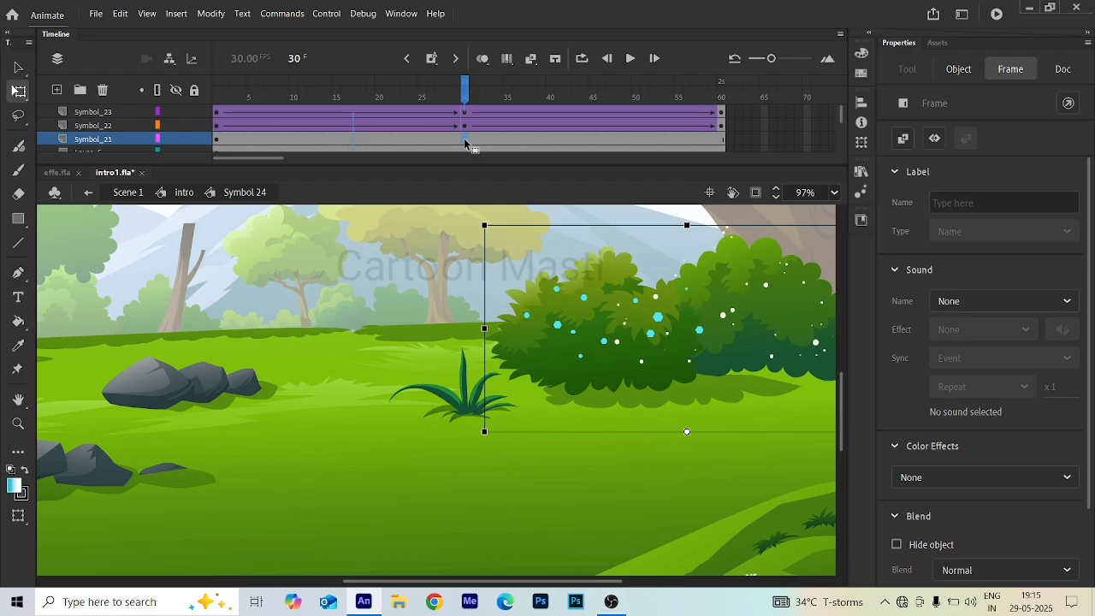
key("Return")
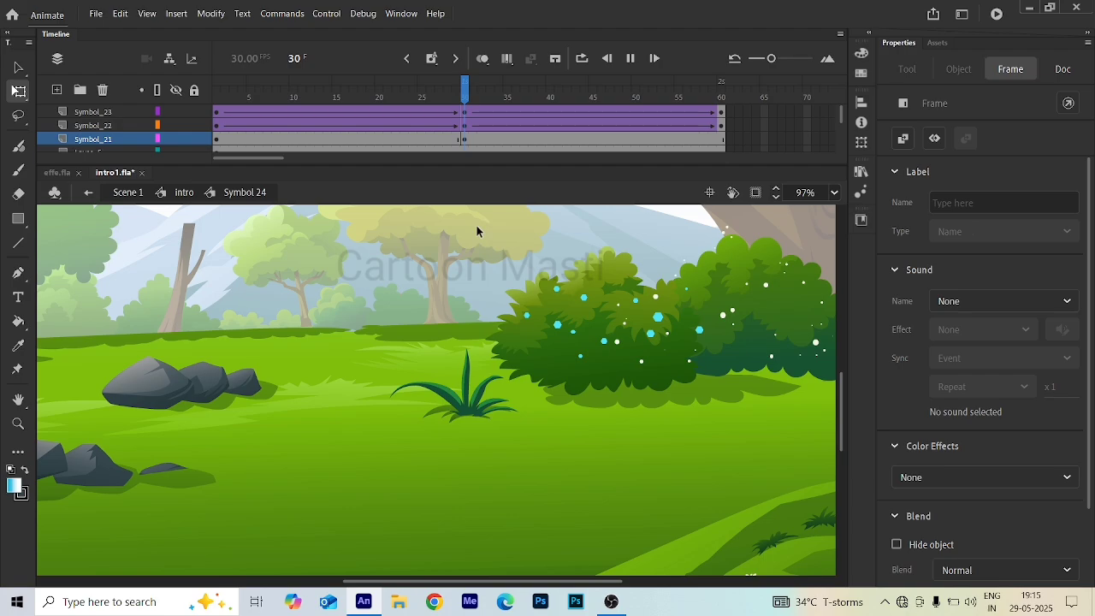
key("ctrl+Return")
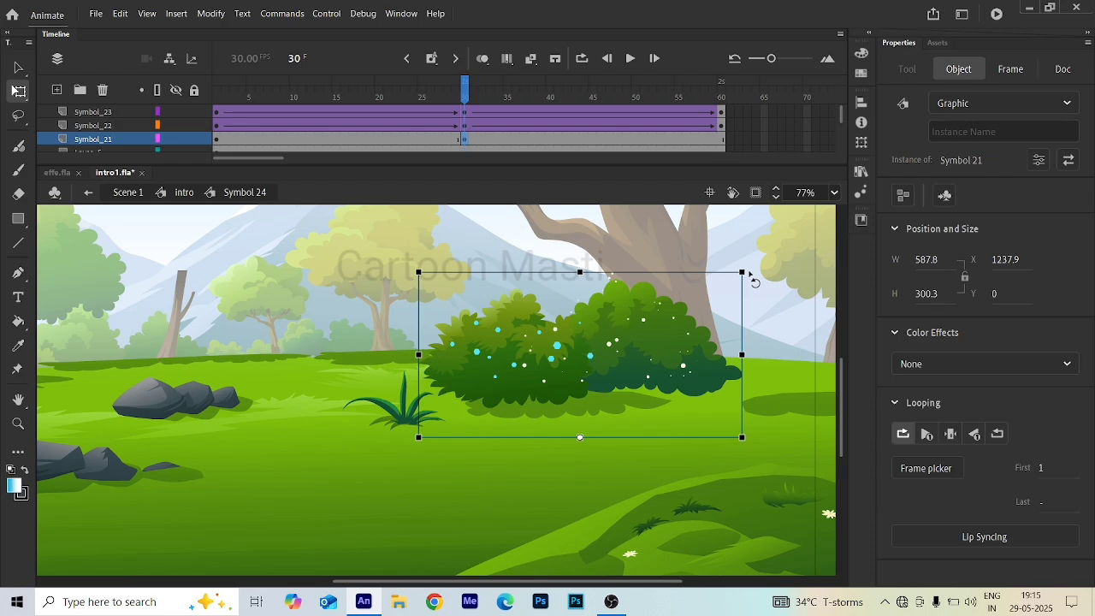
left_click_drag(419, 272, 419, 261)
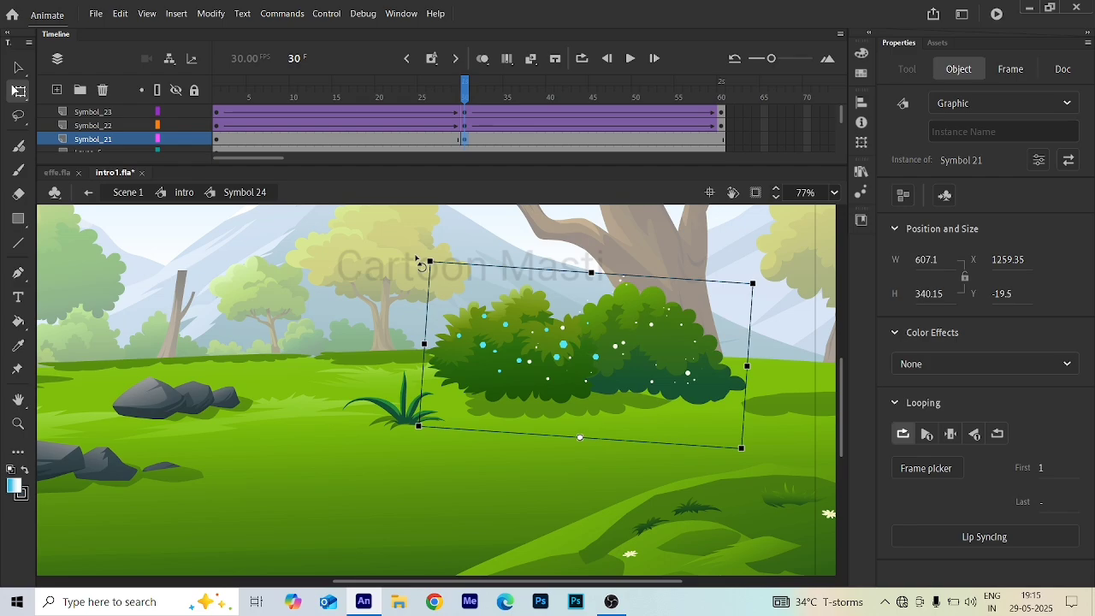
- Add a keyframe at frame 60 on the large bush layer and create a classic tween across its frames
key("End")
key("F6")
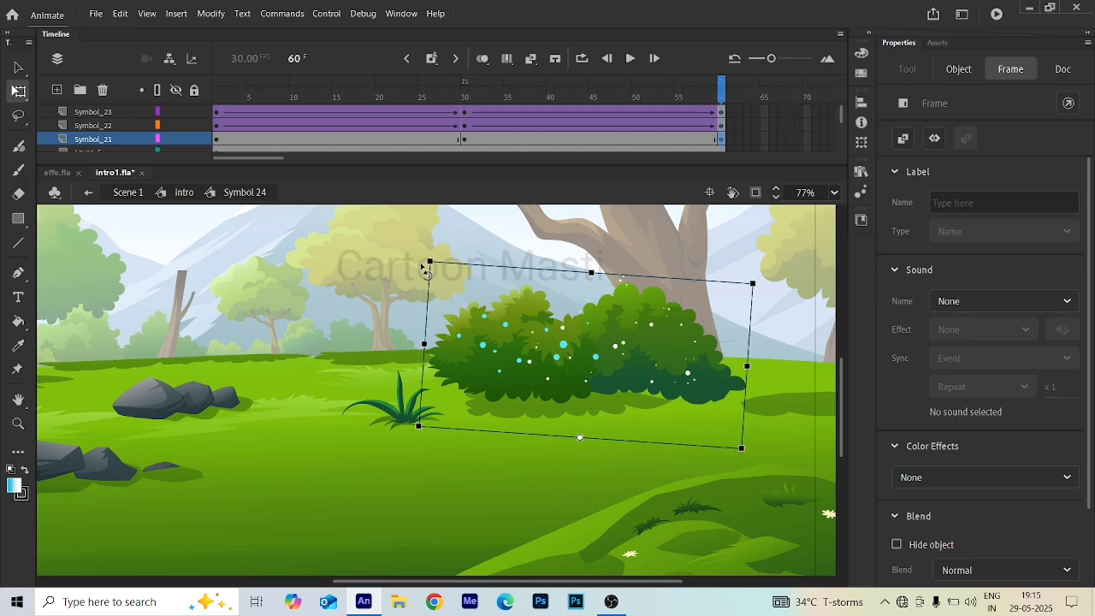
key("Home")
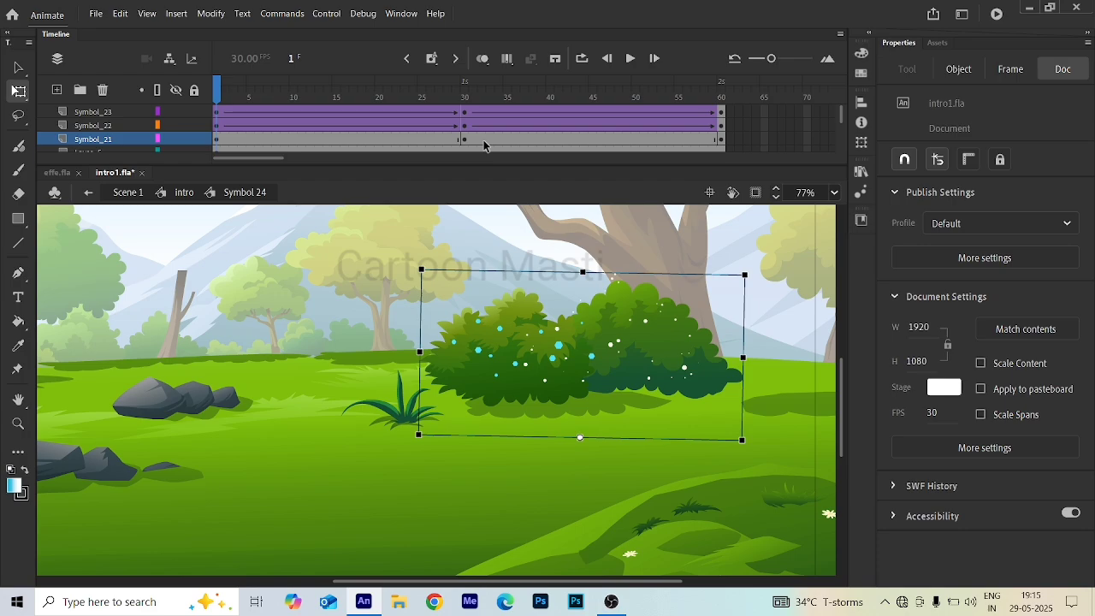
left_click(483, 142)
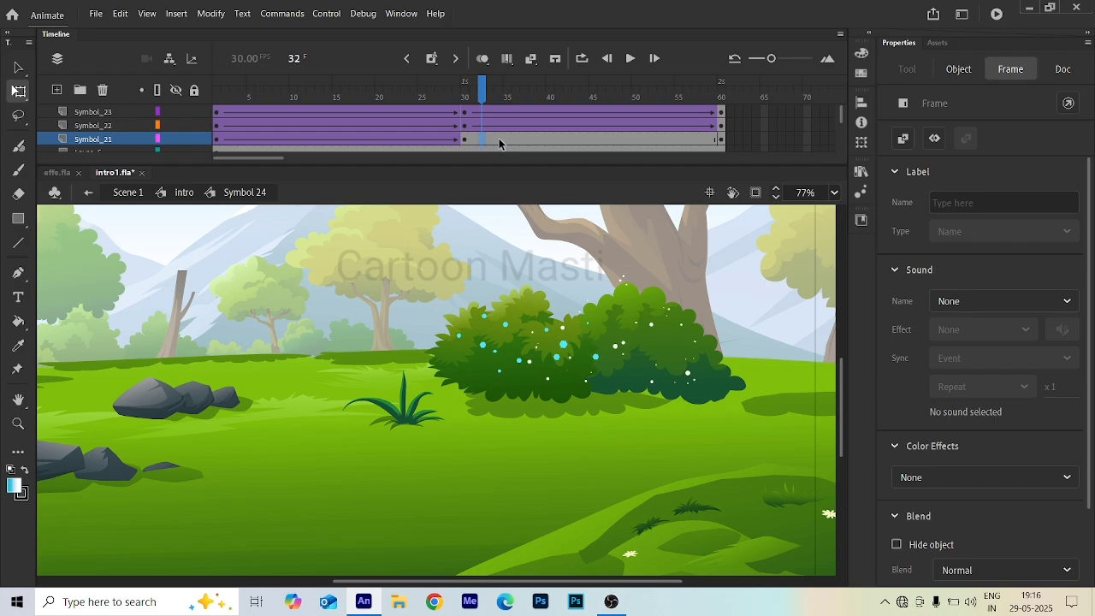
key("F4")
left_click_drag(481, 96, 356, 111)
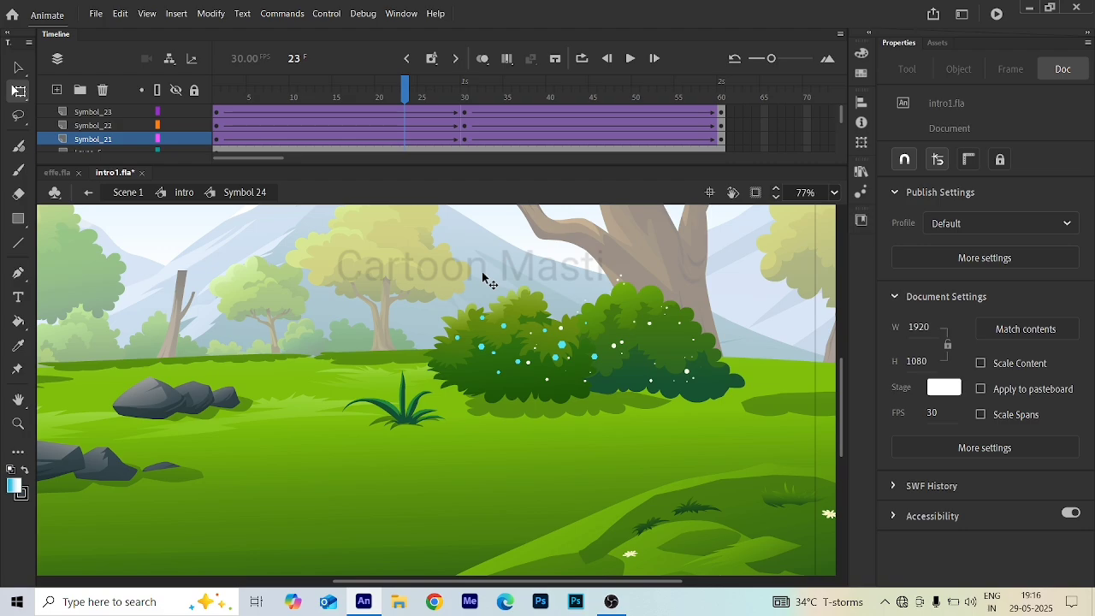
- Open the bird 2 symbol and, at frame 60, move both parrots across to the right side of the stage
left_click(88, 193)
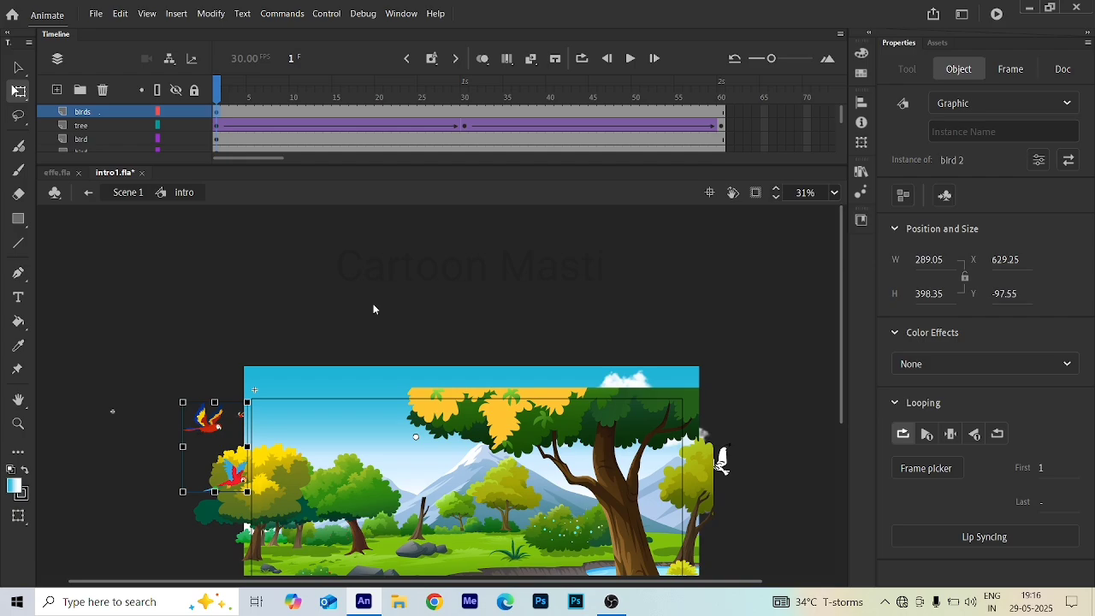
scroll(373, 309, "down", 3)
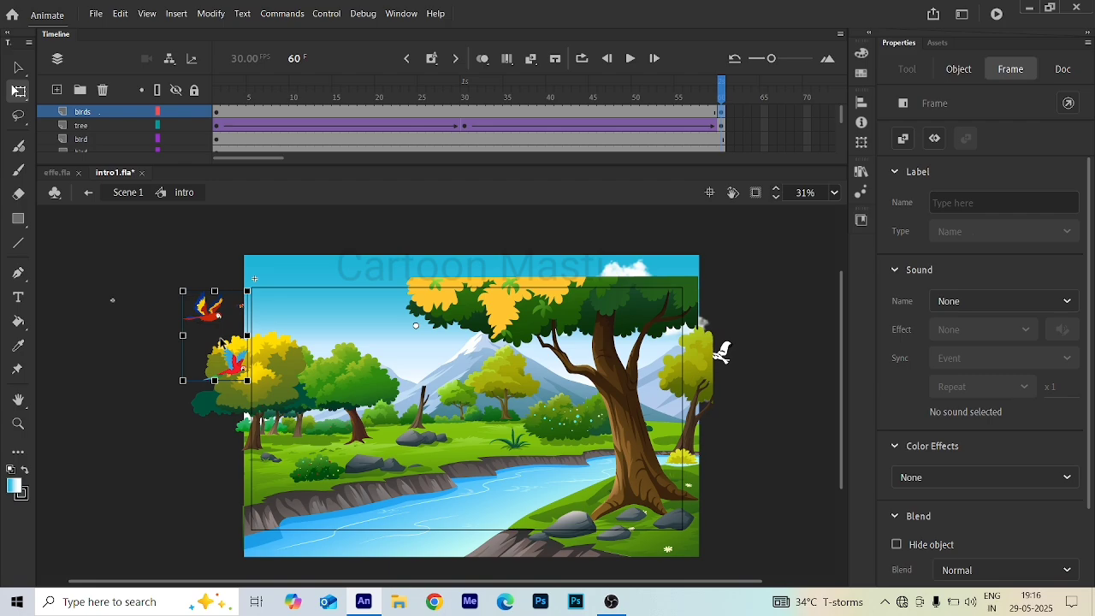
left_click(753, 243)
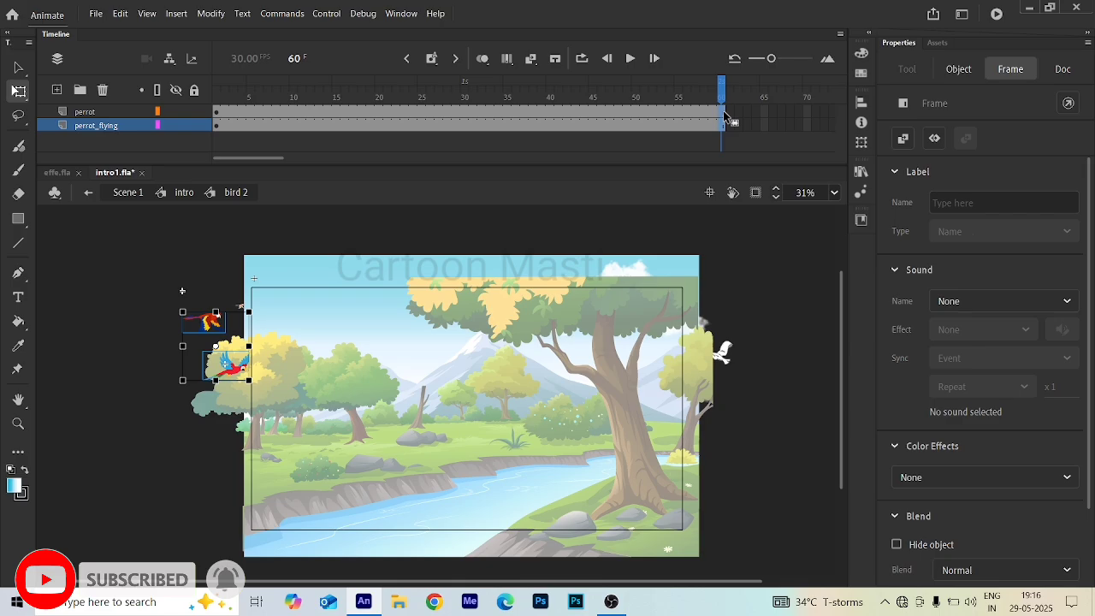
left_click(236, 374)
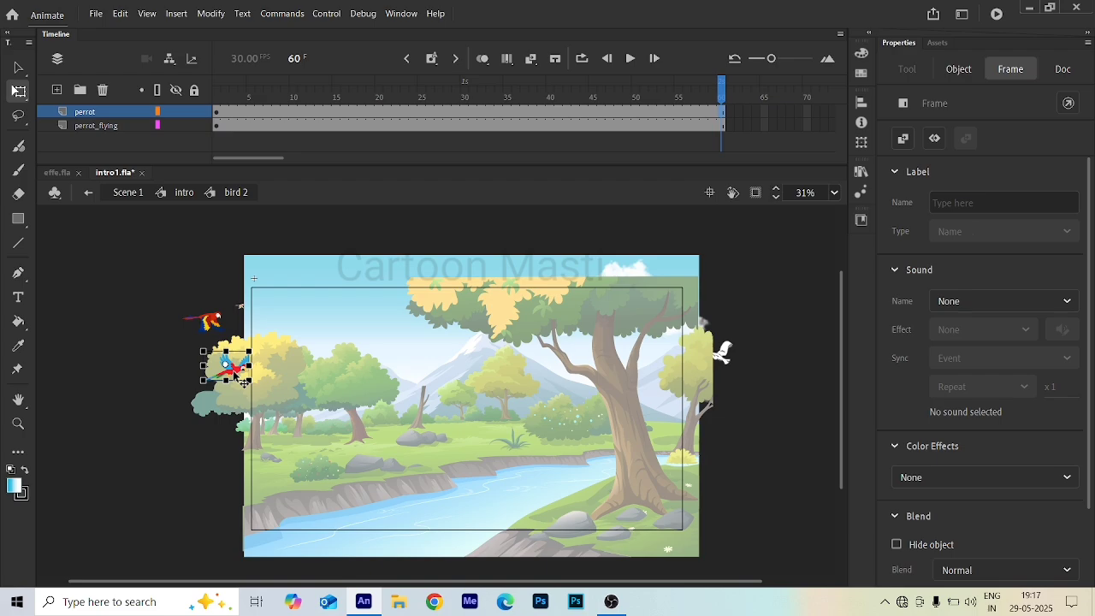
left_click_drag(242, 381, 715, 367)
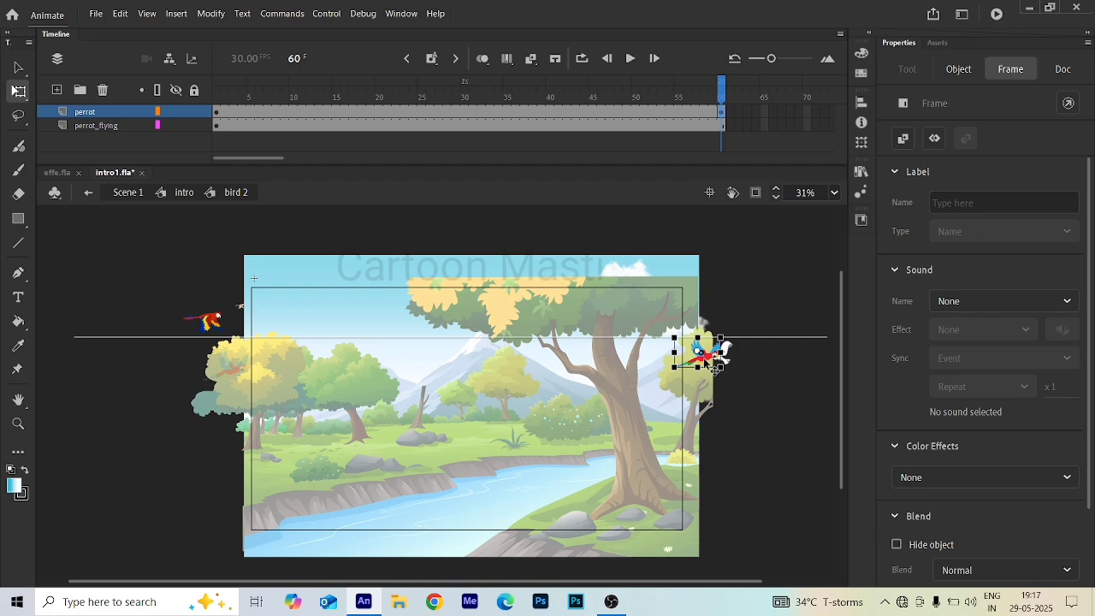
left_click(216, 324)
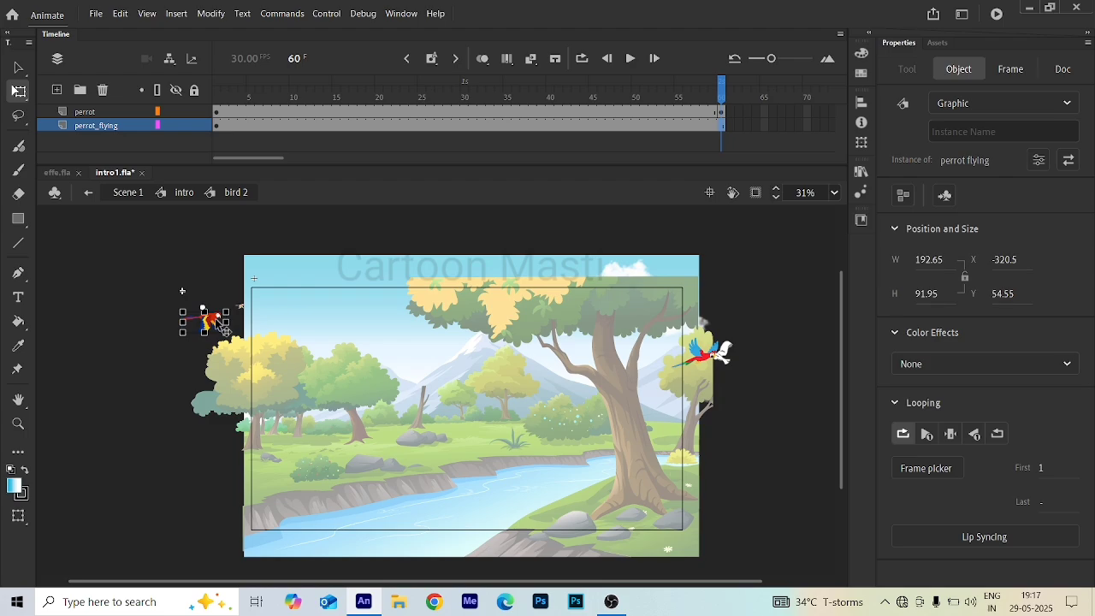
left_click_drag(221, 325, 685, 318)
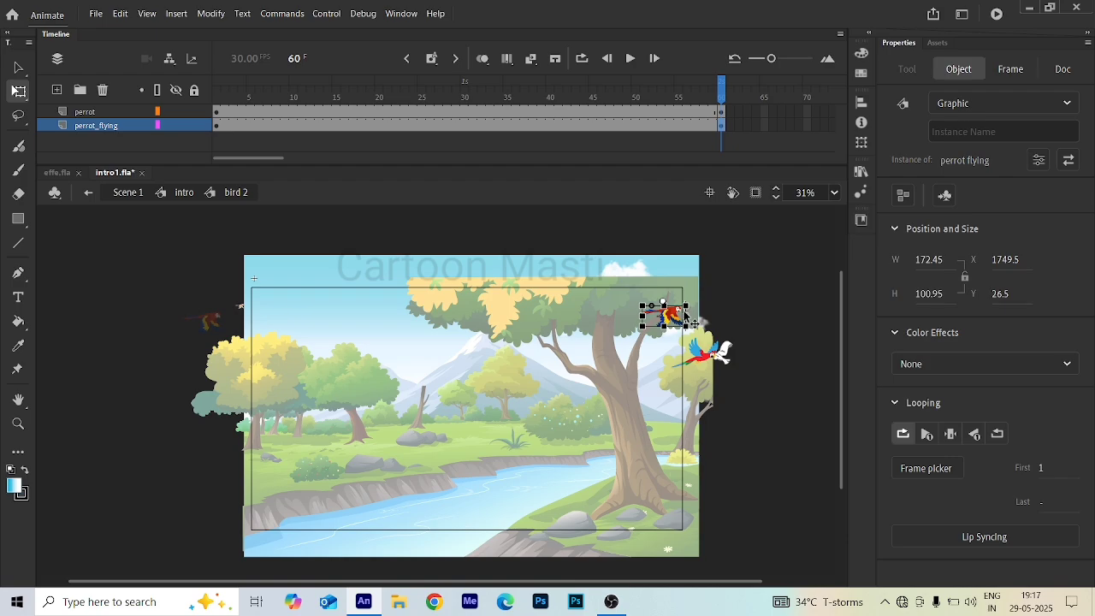
- Create classic tweens on both parrot layers and return to the Intro symbol
left_click(387, 137)
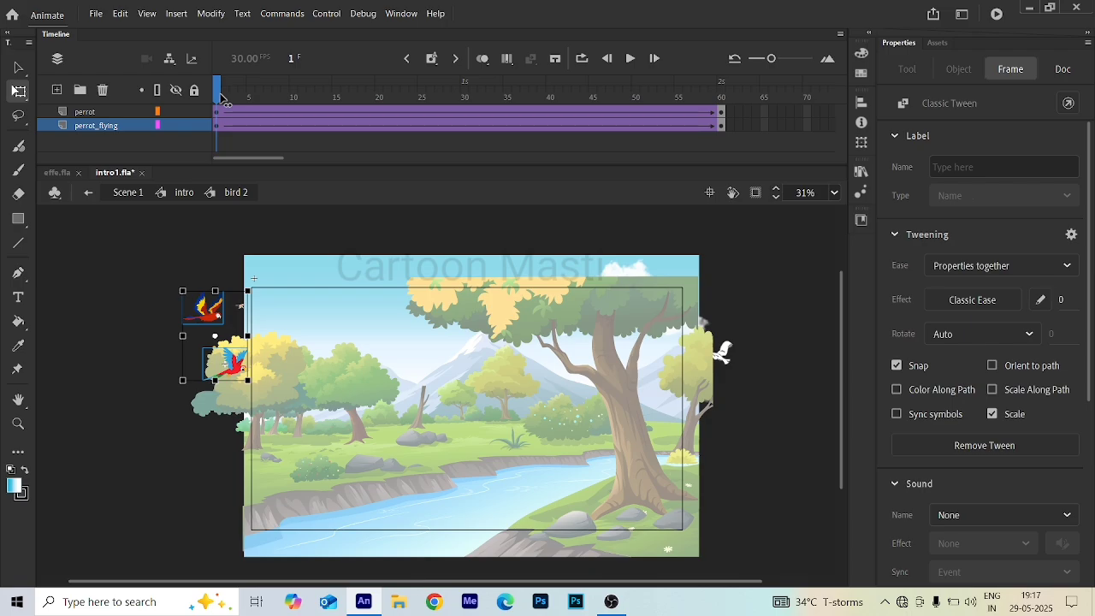
left_click(158, 160)
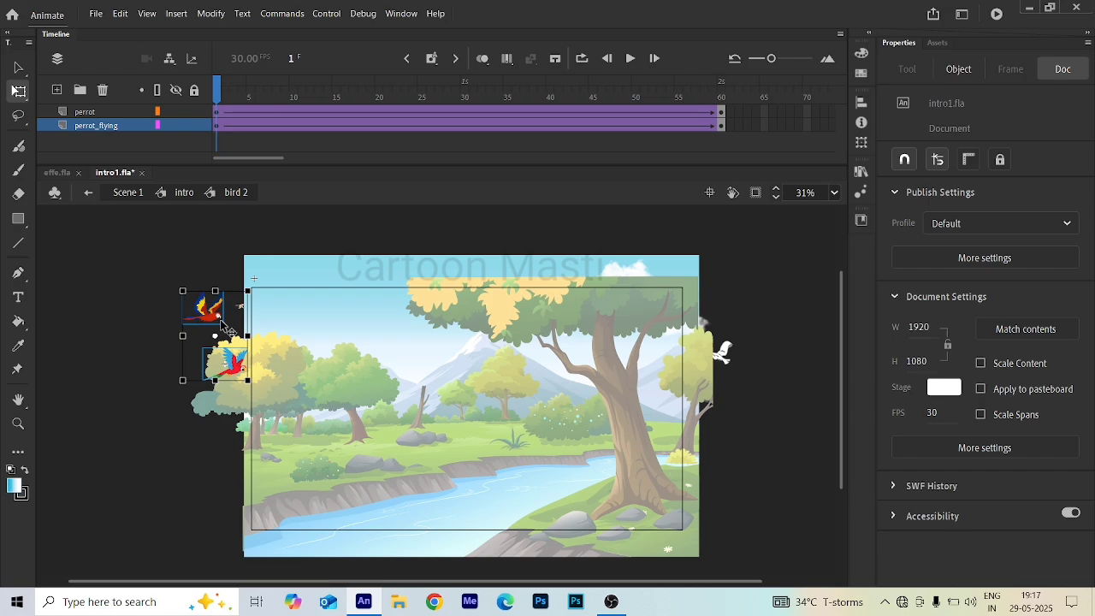
left_click(88, 193)
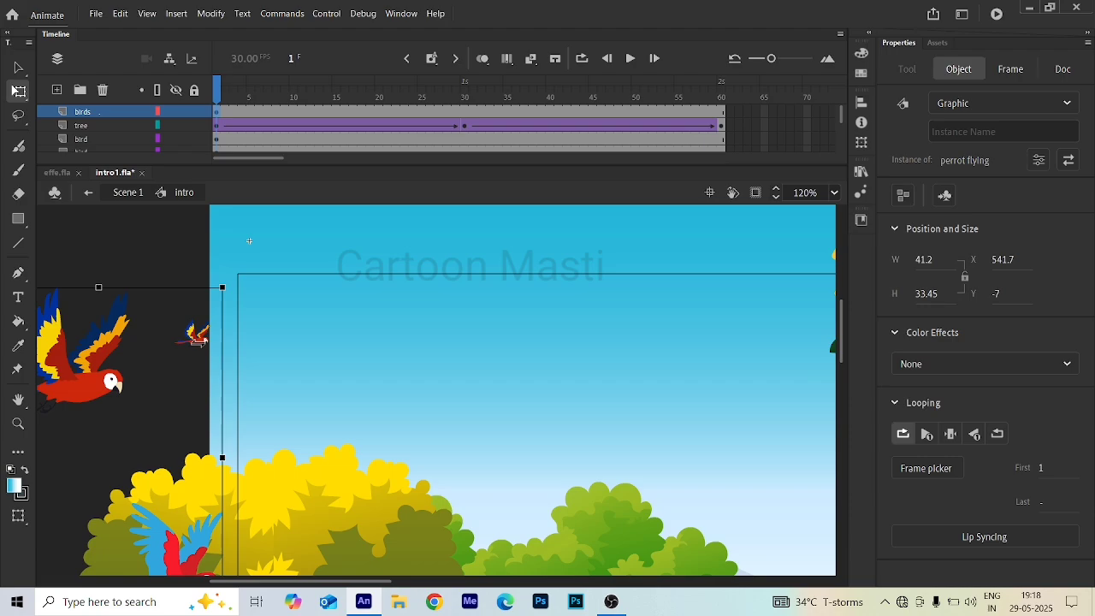
- Create a classic tween on the lower bird layer in the Intro timeline
scroll(722, 126, "down", 1)
left_click(722, 127)
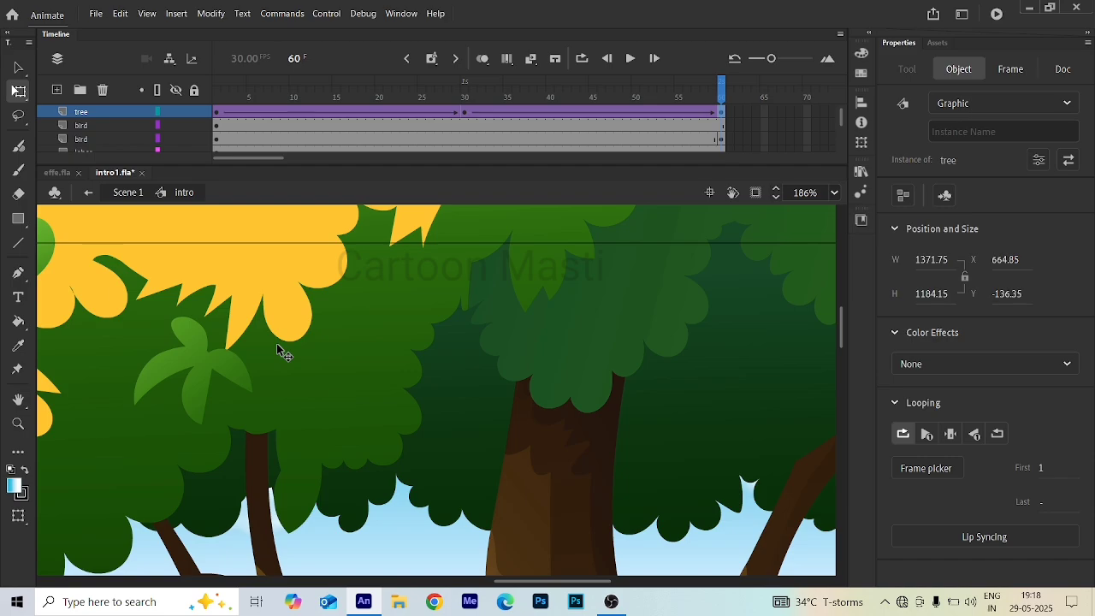
right_click(439, 139)
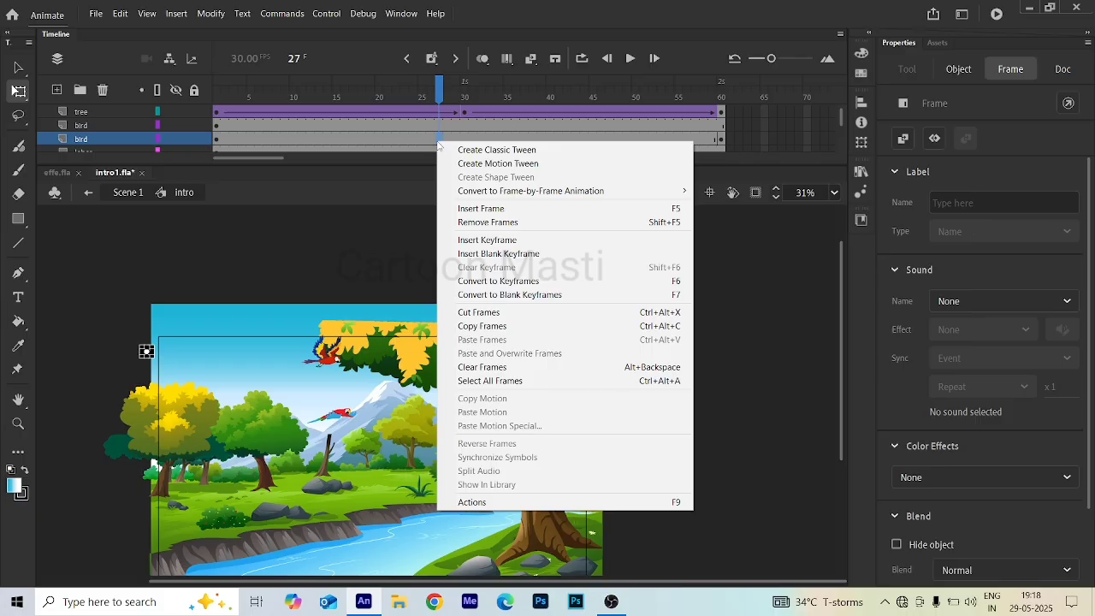
left_click(496, 150)
left_click(306, 140)
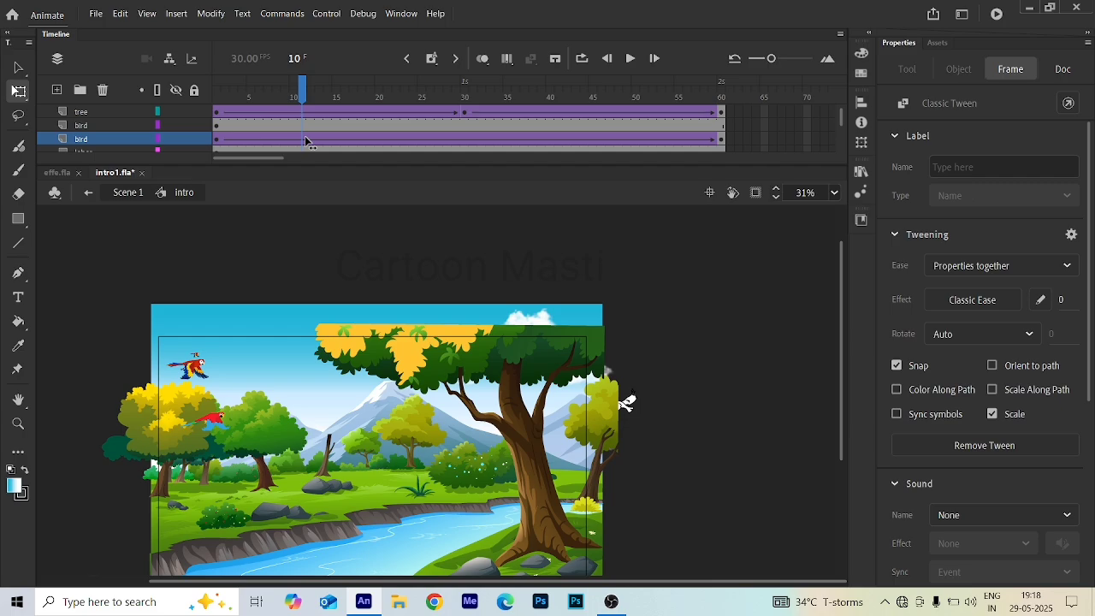
left_click(217, 139)
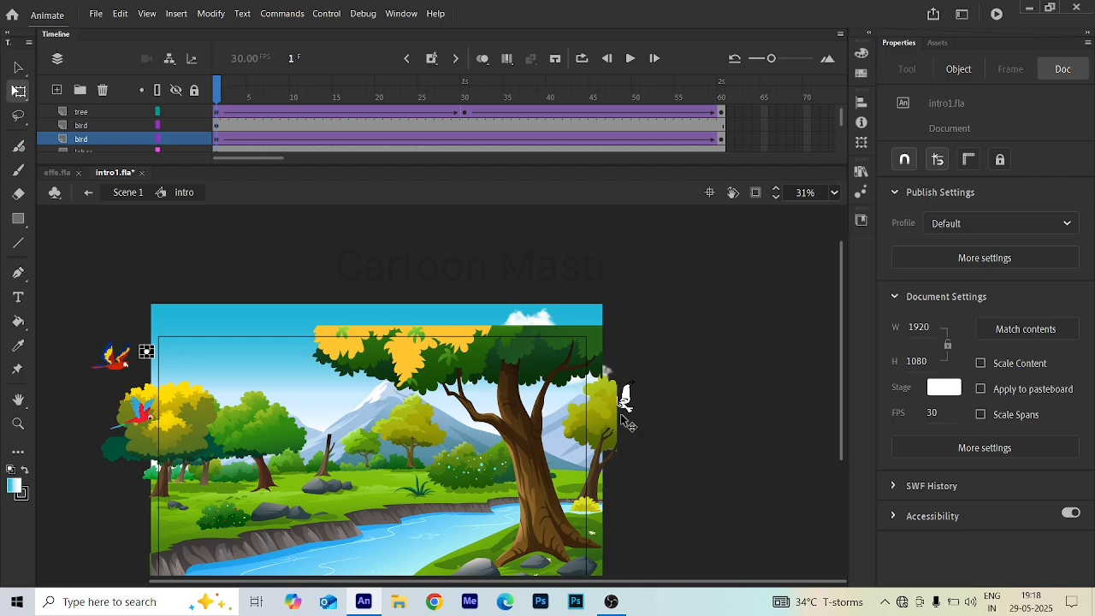
- At frame 60, move the white bird off the stage's left edge and create a classic tween on its layer
key("ctrl+z")
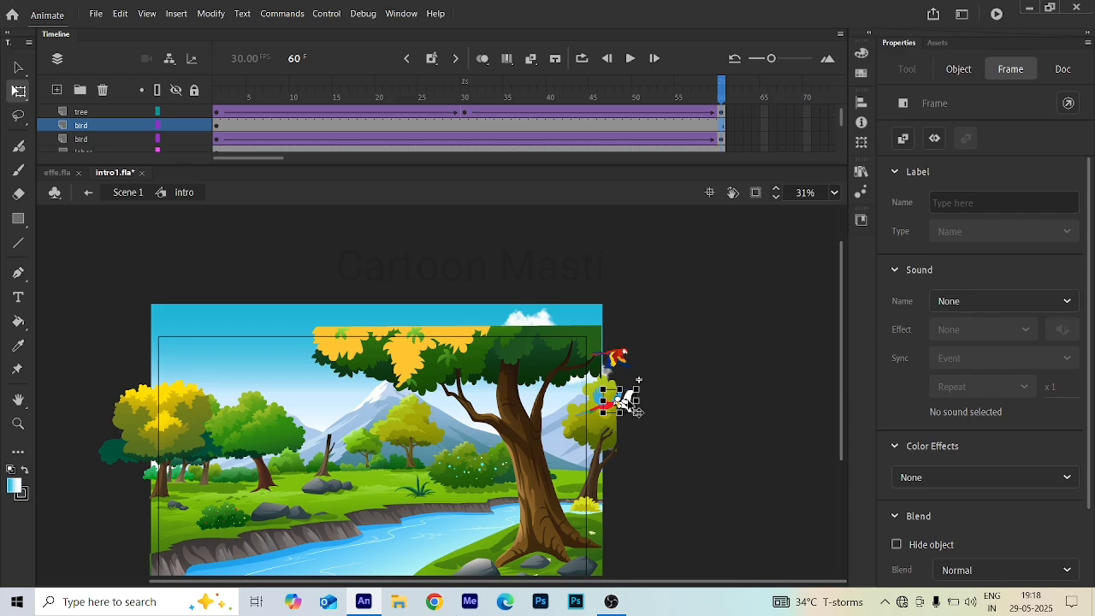
left_click_drag(634, 411, 265, 370)
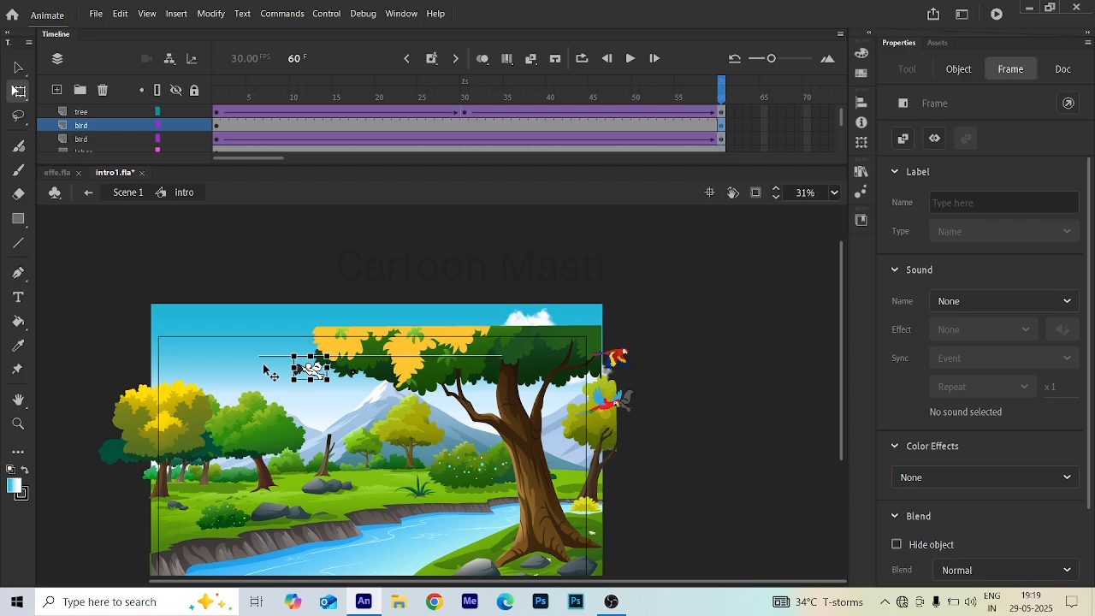
left_click_drag(263, 365, 132, 352)
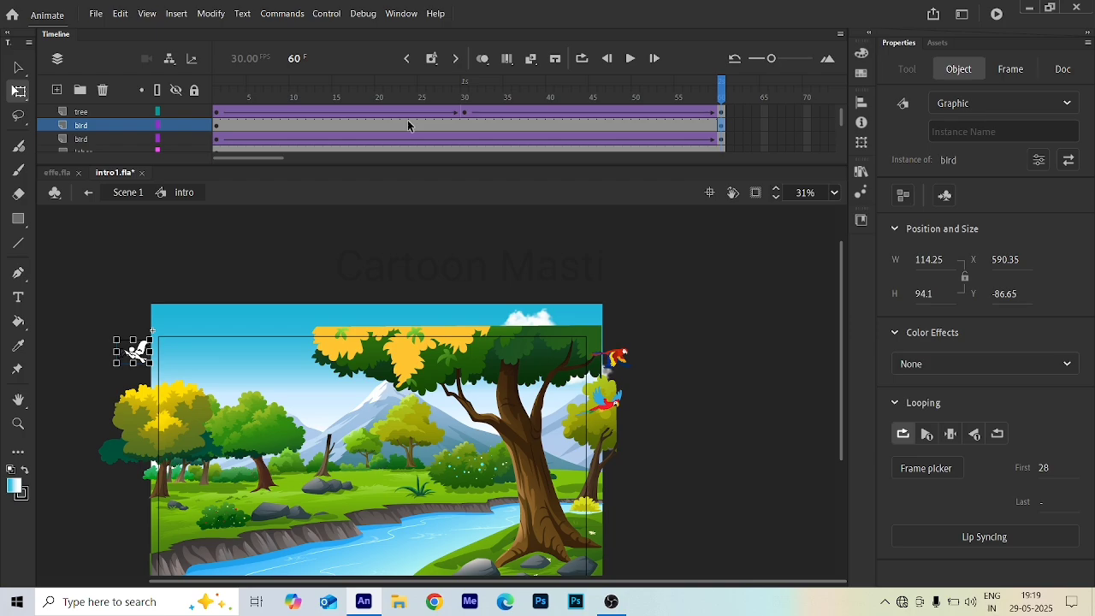
left_click(422, 126)
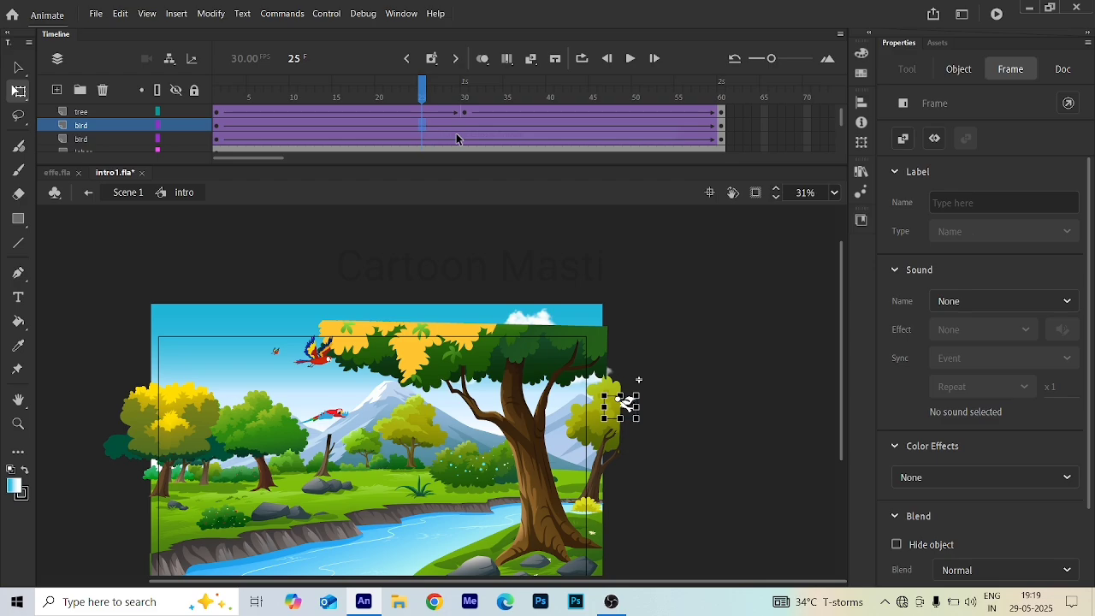
left_click_drag(422, 90, 621, 168)
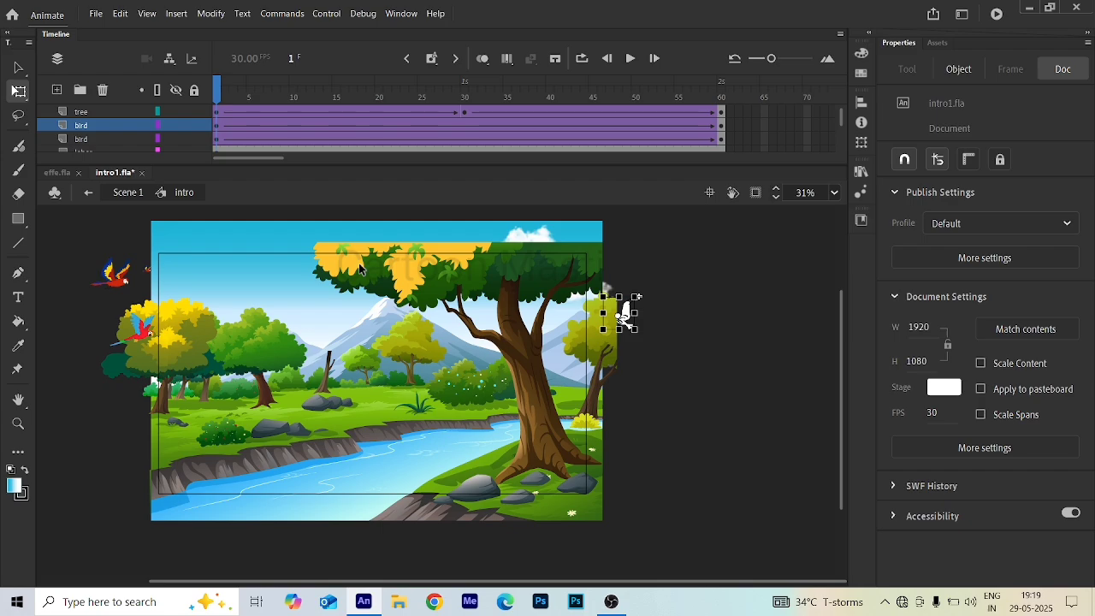
- Select the cloud layer and open the cloud symbol for editing
scroll(99, 137, "down", 2)
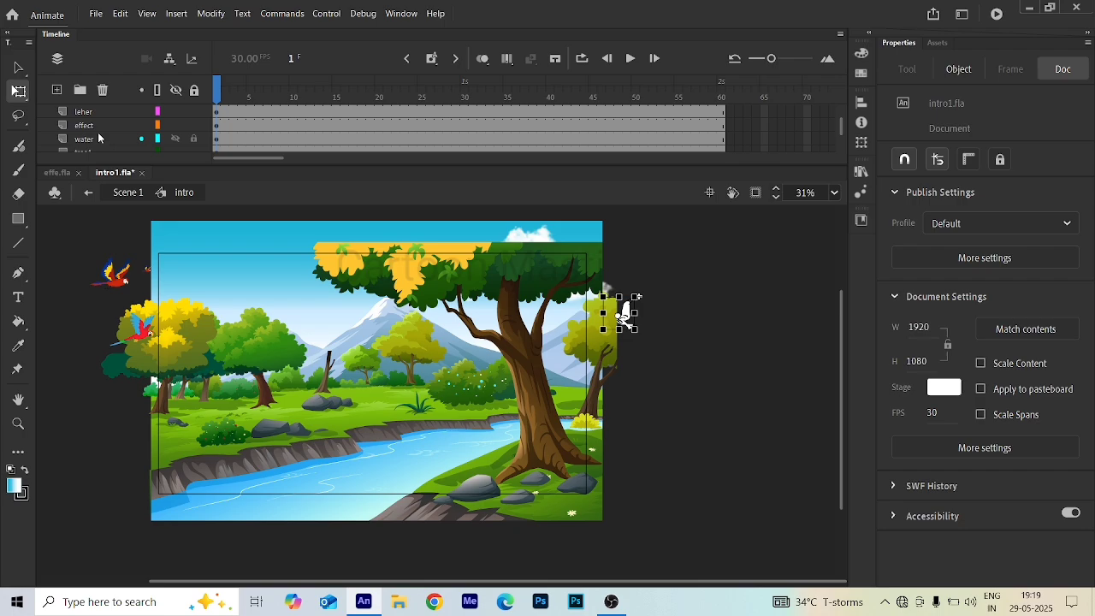
scroll(109, 137, "down", 2)
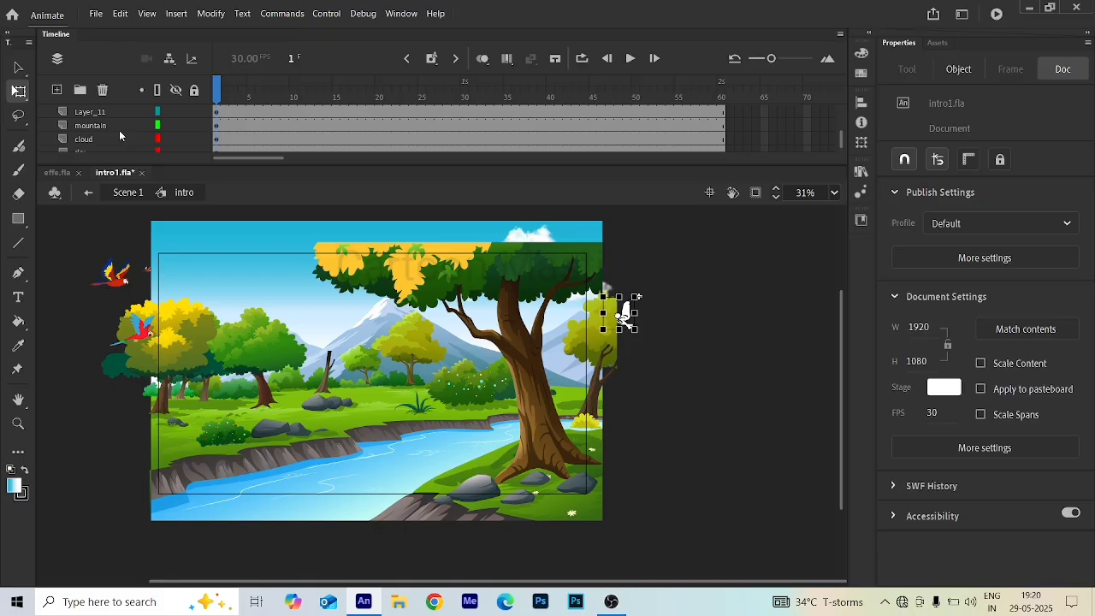
left_click(120, 138)
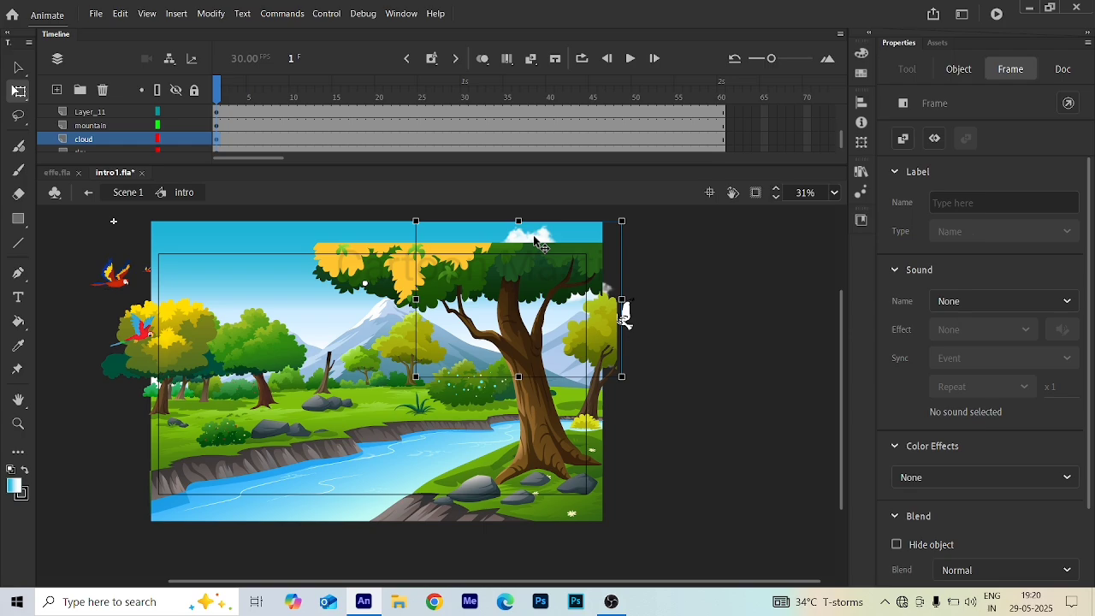
double_click(538, 242)
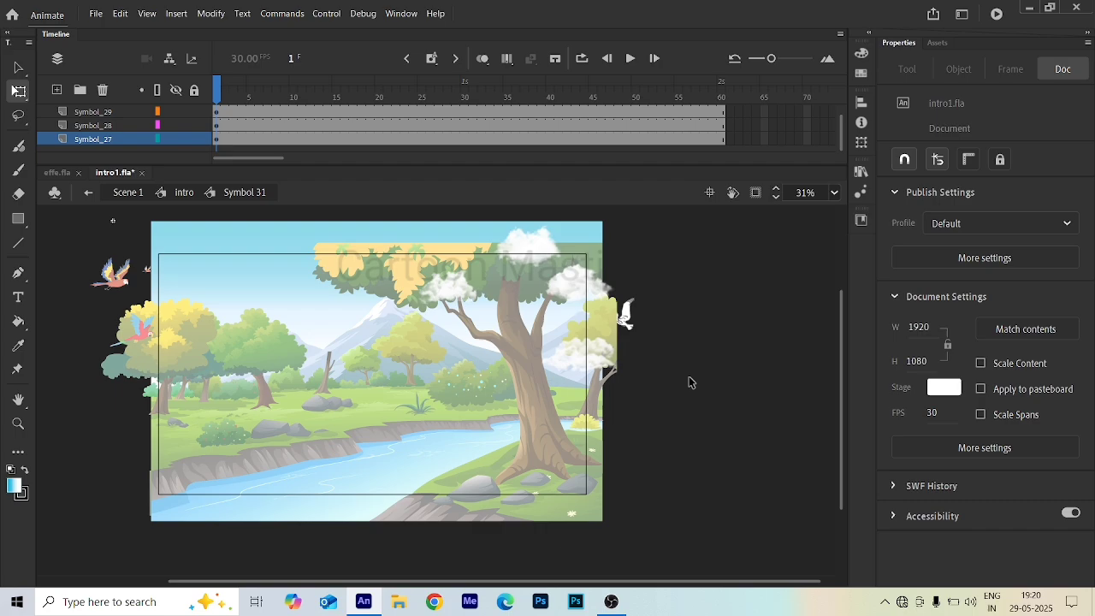
left_click(560, 96)
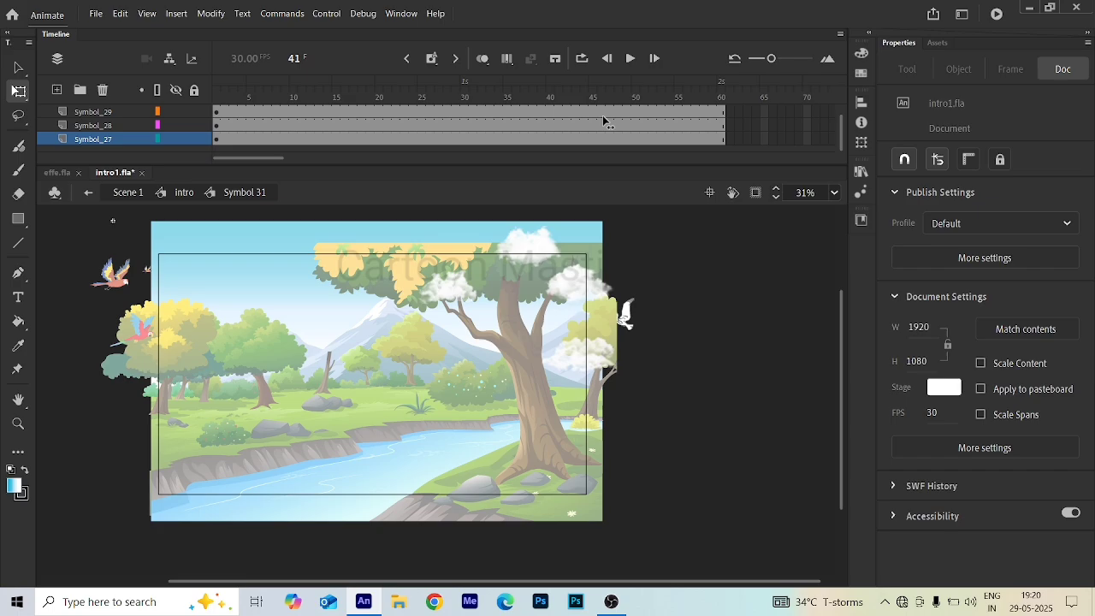
left_click(358, 261)
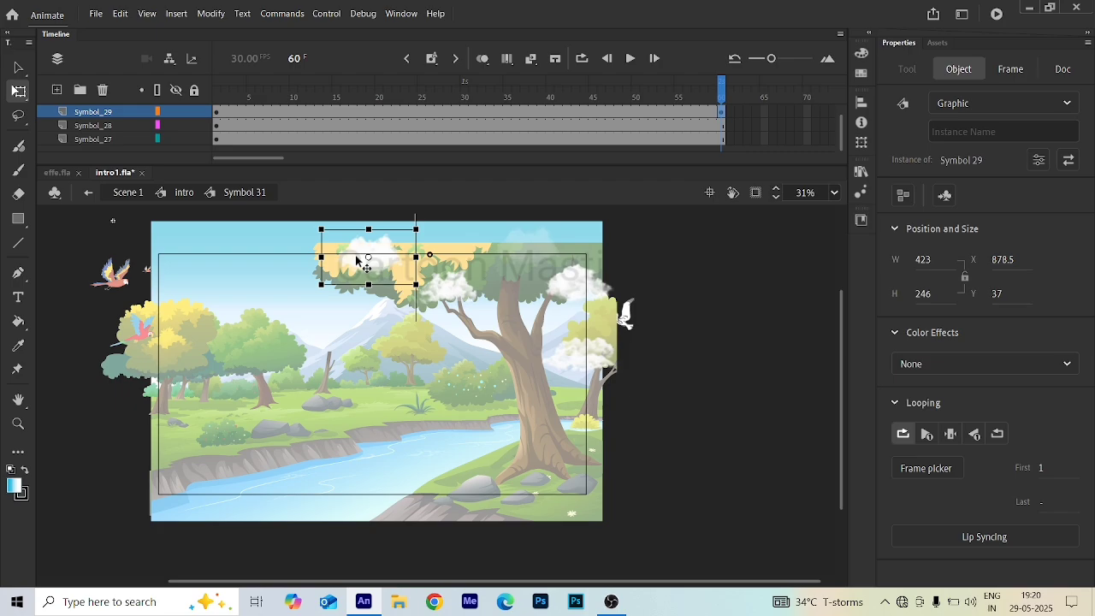
left_click_drag(357, 261, 136, 265)
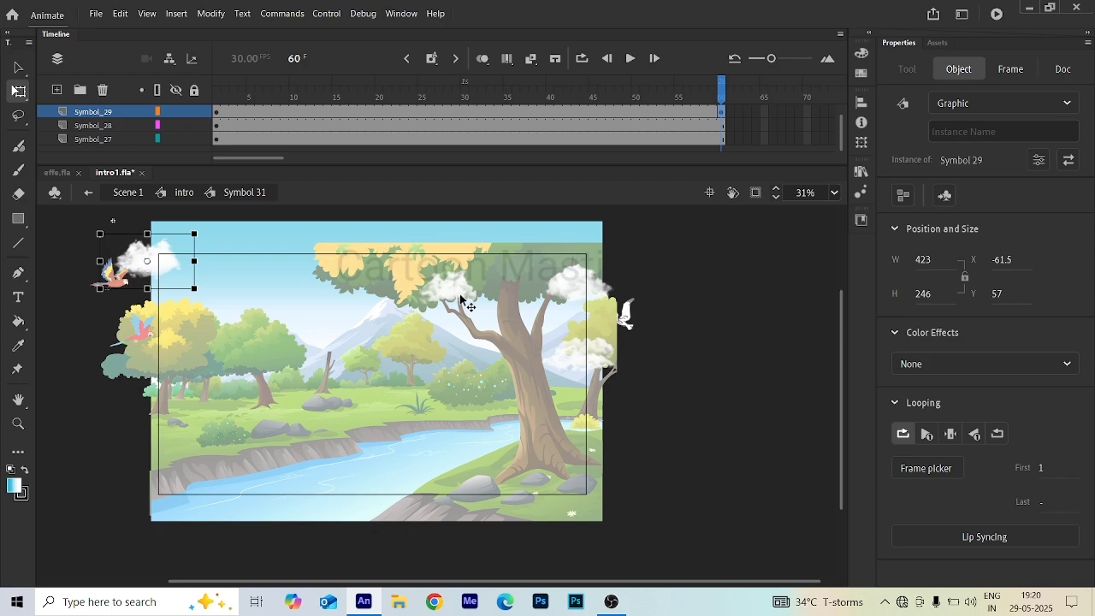
left_click_drag(460, 297, 199, 306)
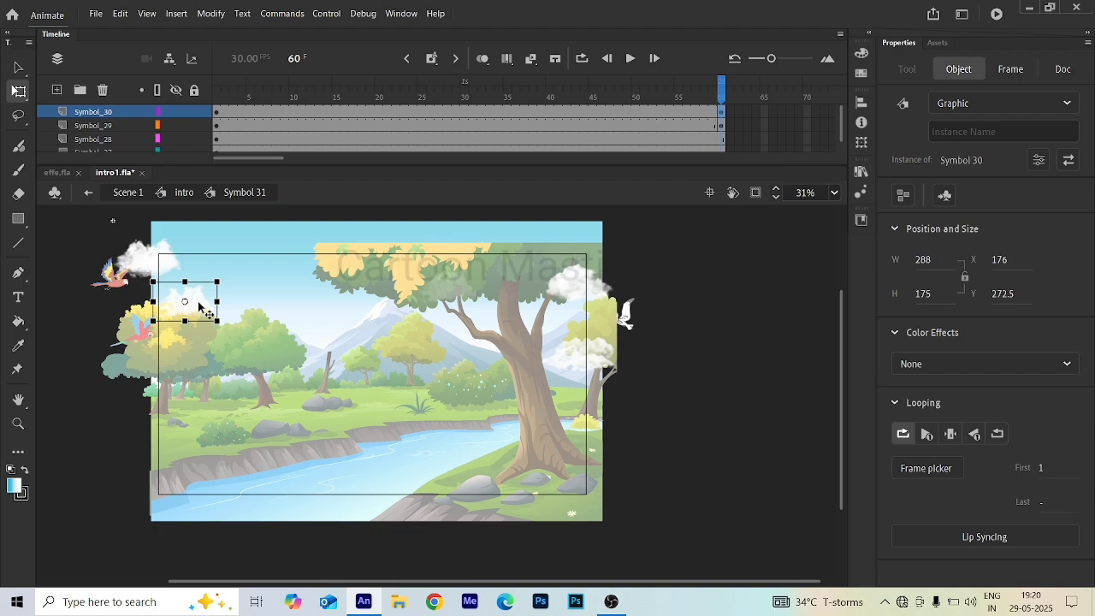
left_click_drag(561, 291, 378, 288)
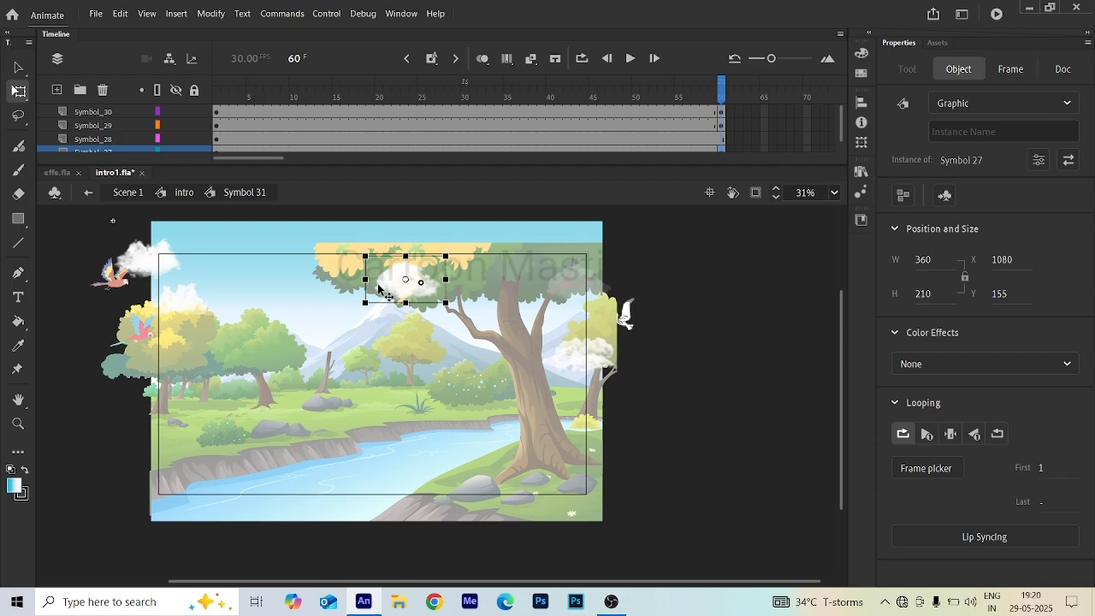
left_click_drag(378, 287, 276, 274)
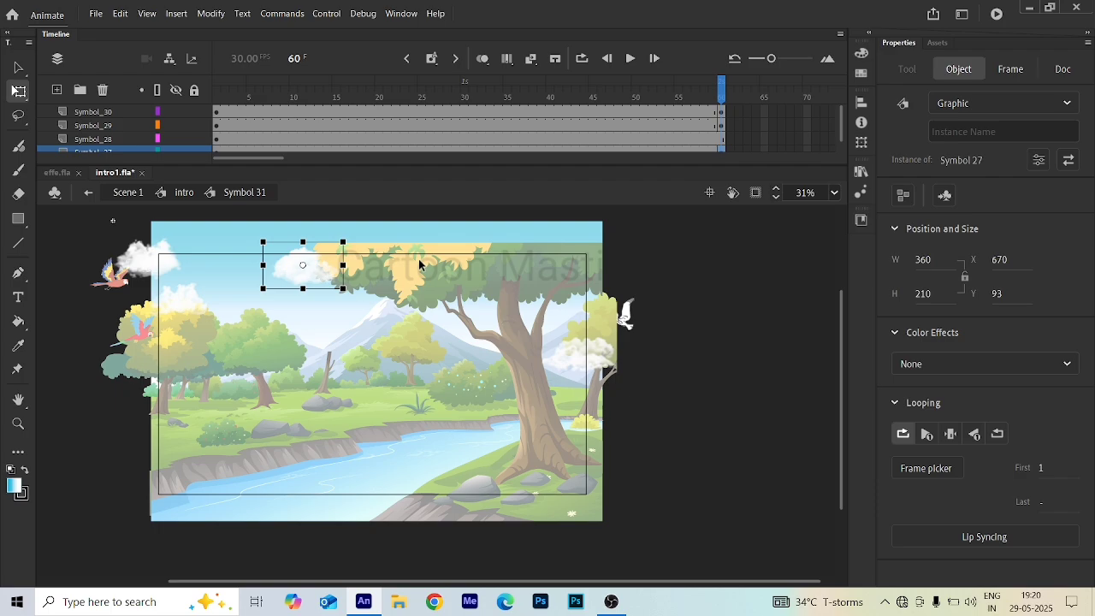
key("ctrl+z")
key("ctrl+z")
key("ctrl+z")
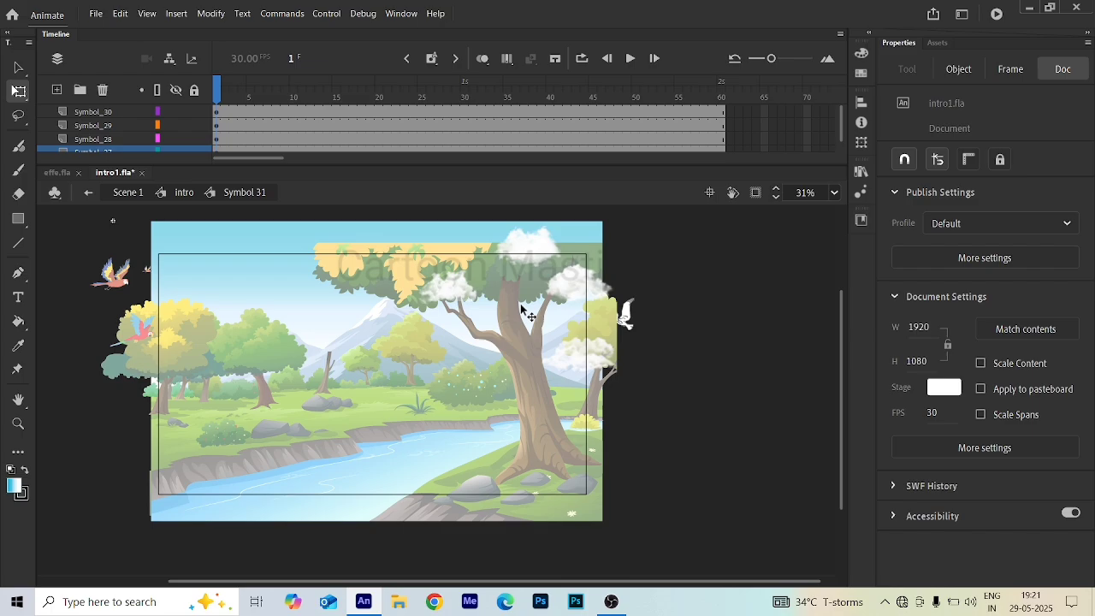
- At frame 1 of the cloud symbol, move three clouds toward the stage's left edge
left_click(534, 251)
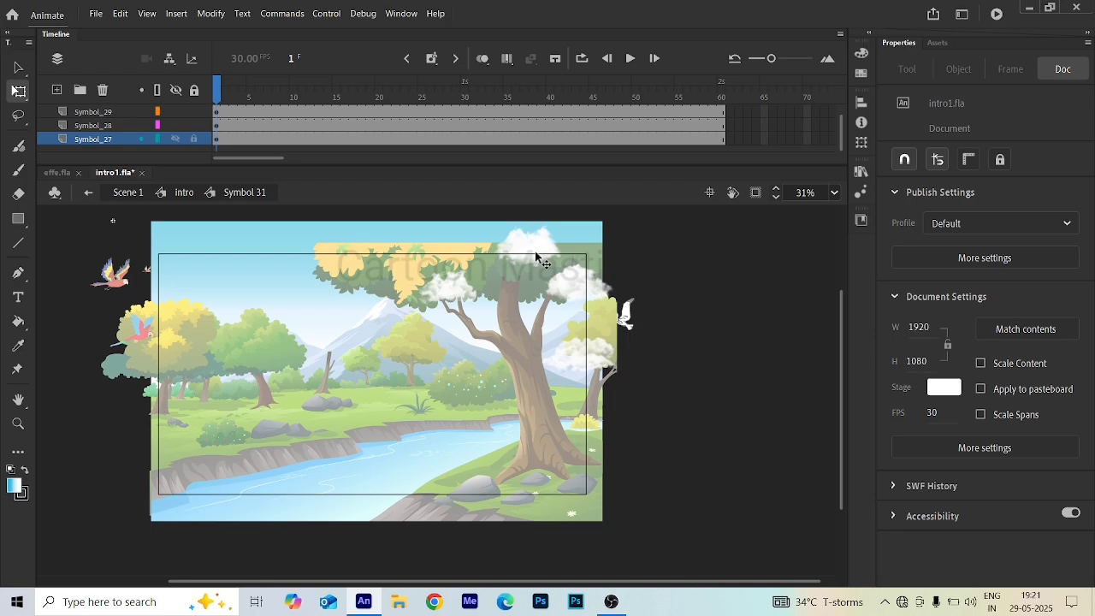
left_click_drag(535, 251, 156, 297)
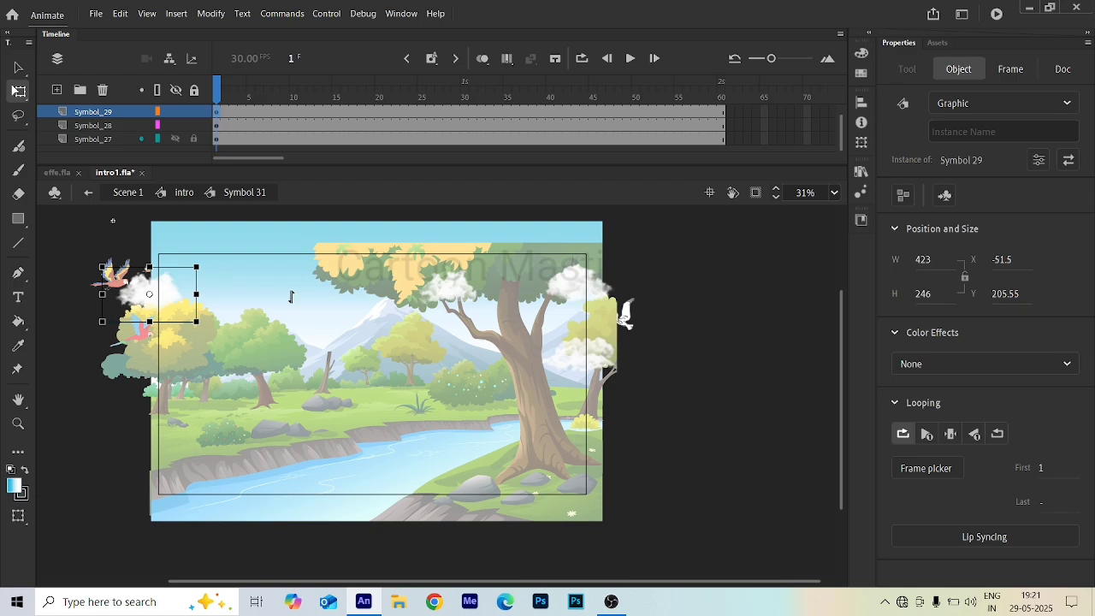
left_click_drag(450, 292, 166, 340)
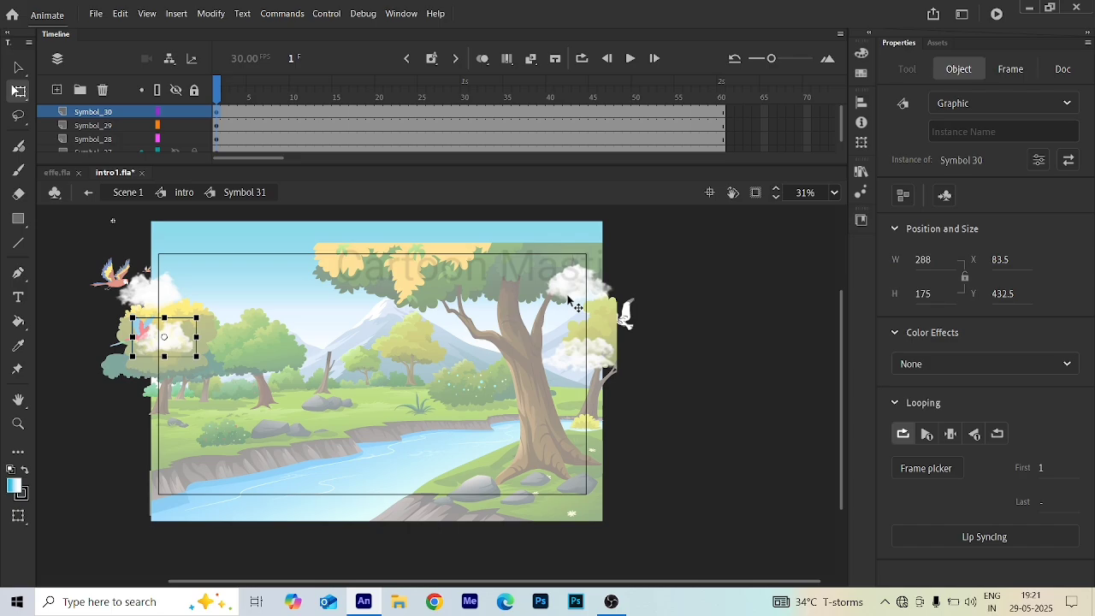
left_click_drag(574, 304, 242, 295)
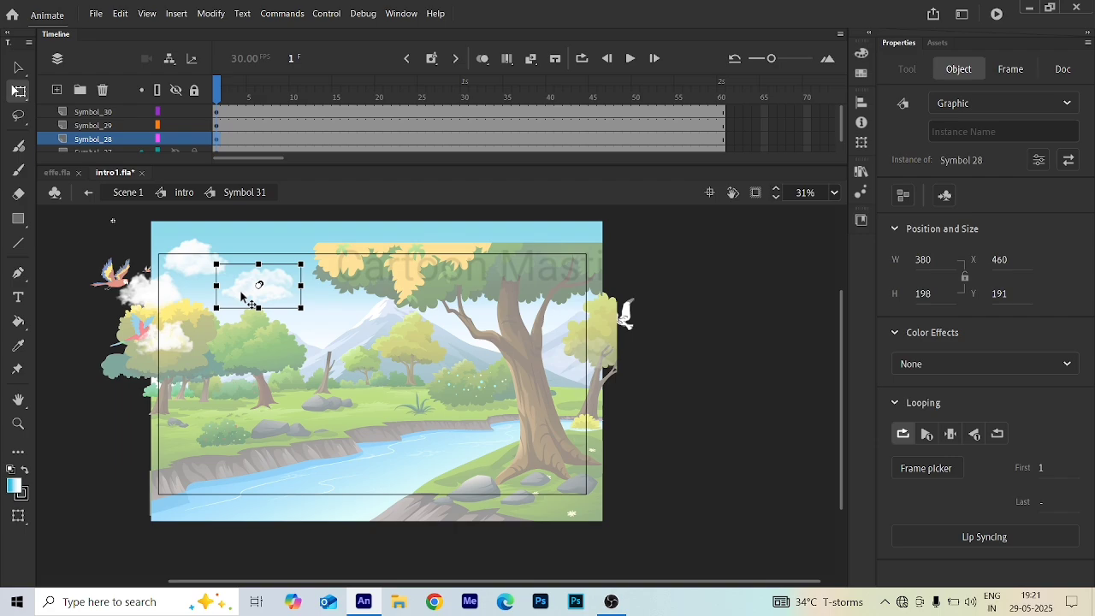
- At frame 60, move the clouds rightward across the stage, pushing one past the right edge
left_click(696, 133)
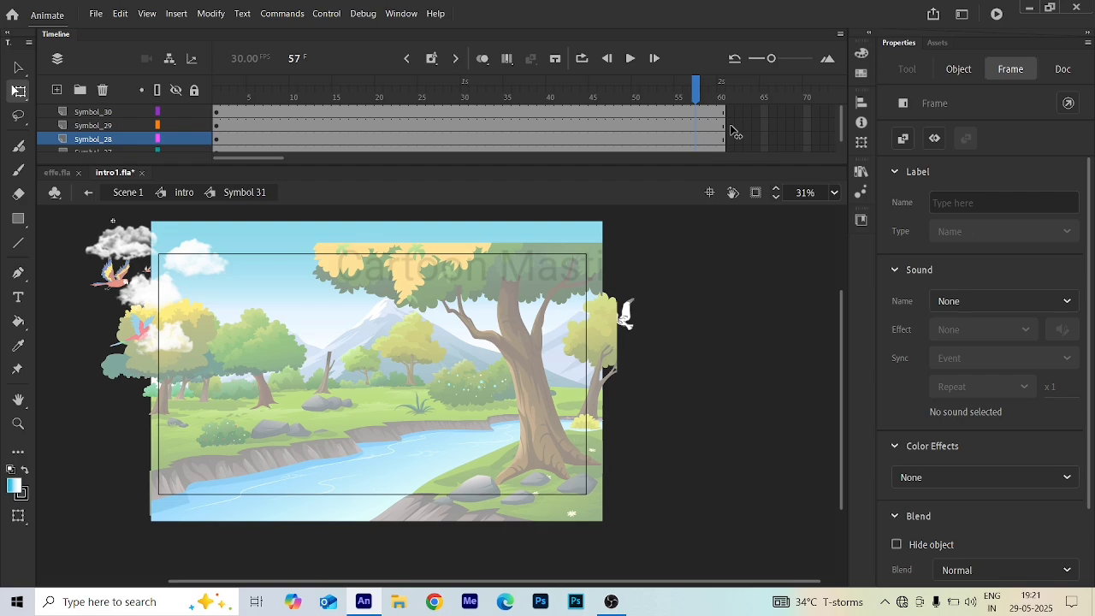
left_click(721, 138)
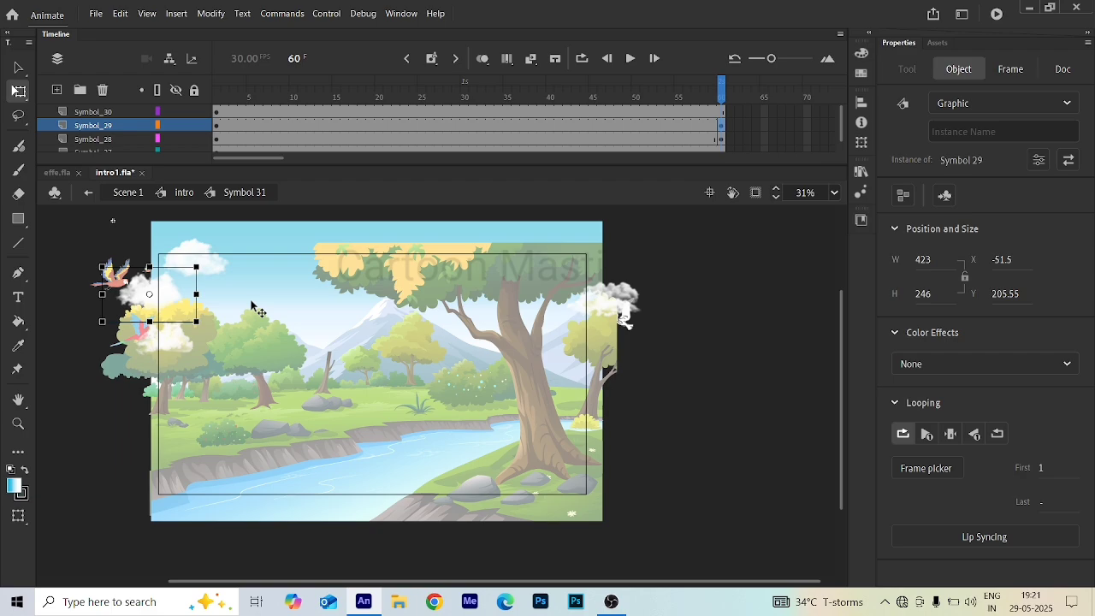
left_click_drag(151, 296, 405, 291)
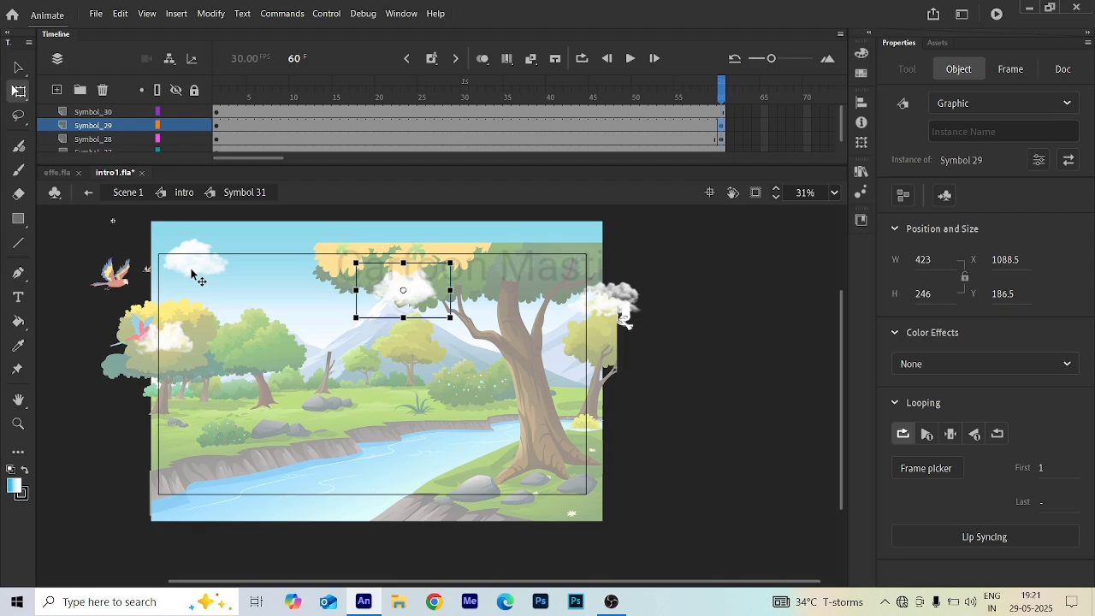
left_click_drag(193, 273, 349, 302)
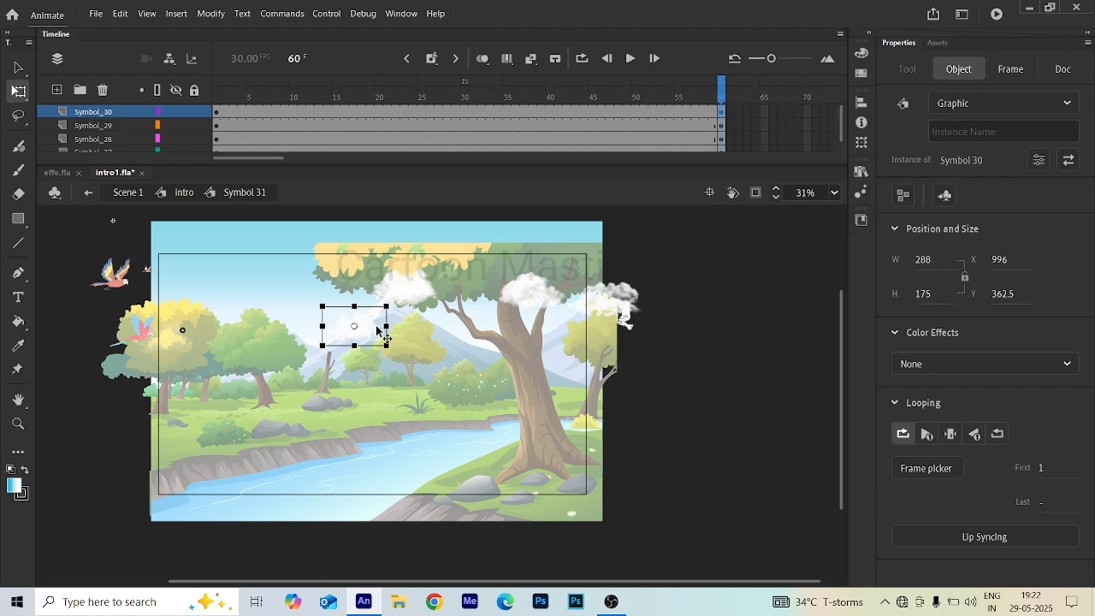
left_click_drag(377, 331, 458, 326)
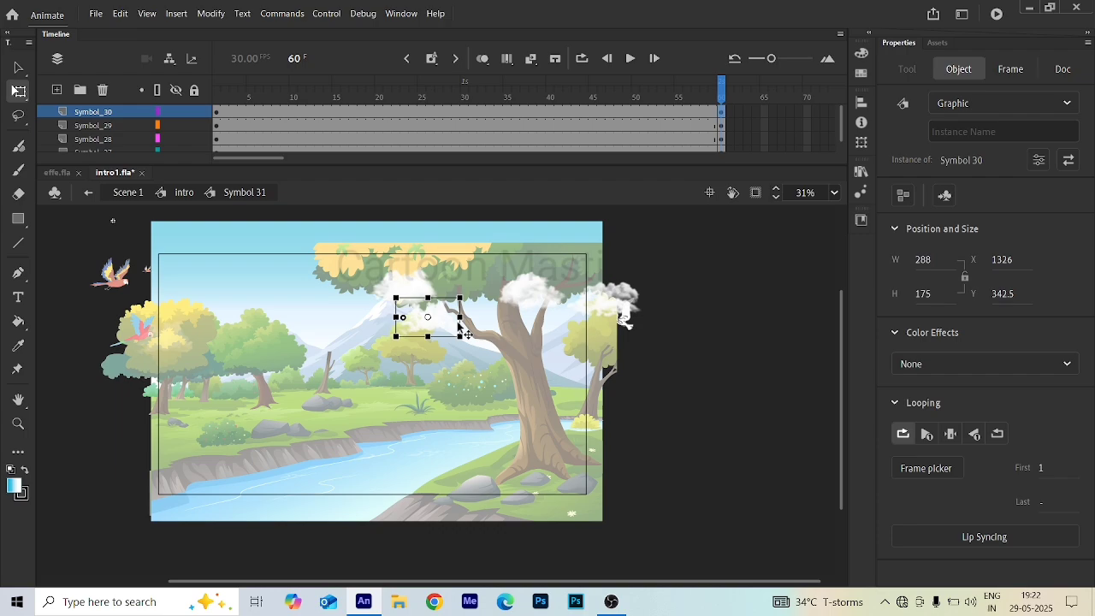
left_click_drag(459, 327, 625, 269)
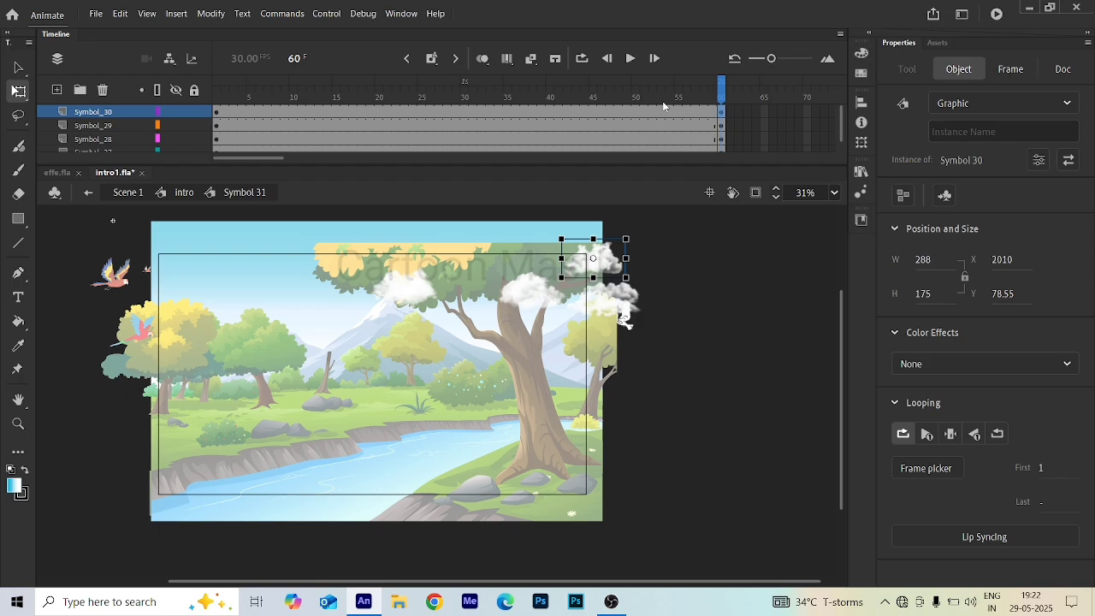
- Create classic tweens on the cloud layers and return to the Intro symbol
left_click_drag(343, 125, 384, 180)
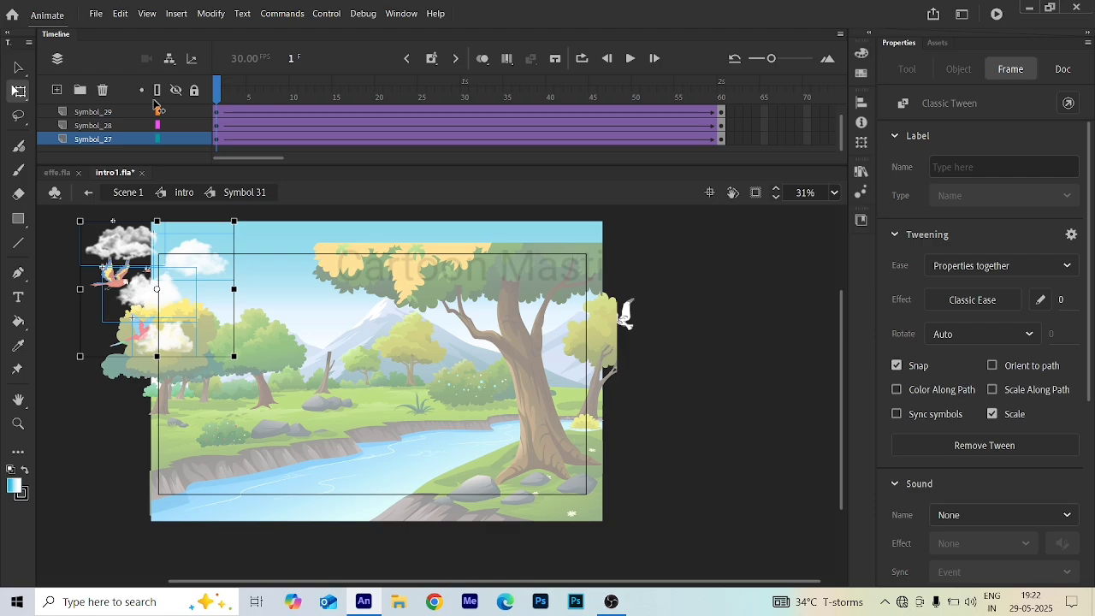
left_click(332, 139)
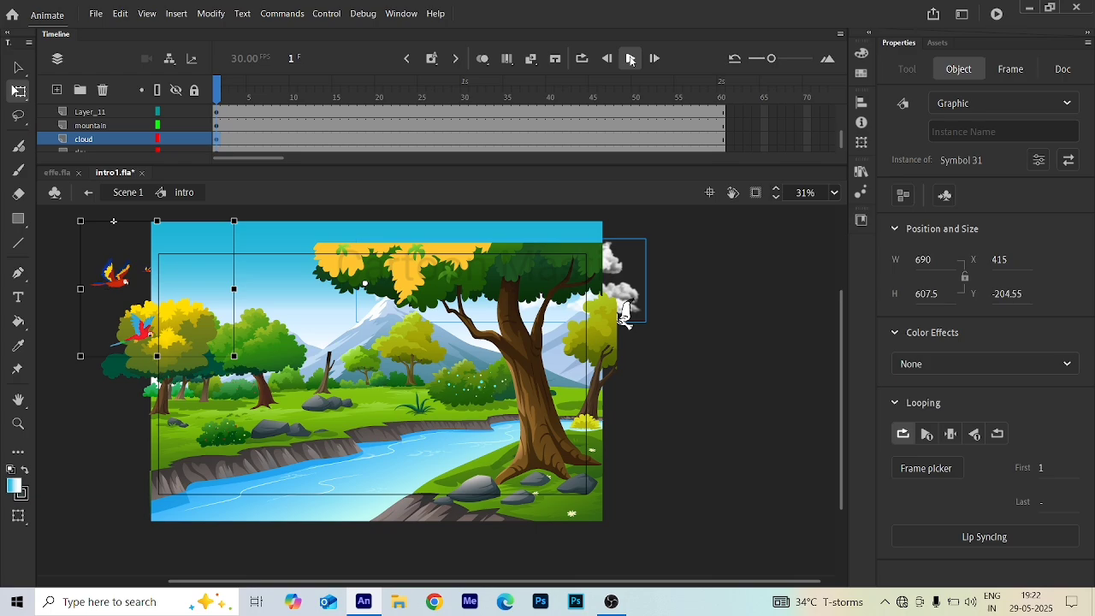
- Play the Intro timeline to preview the animation, then stop it
left_click(631, 58)
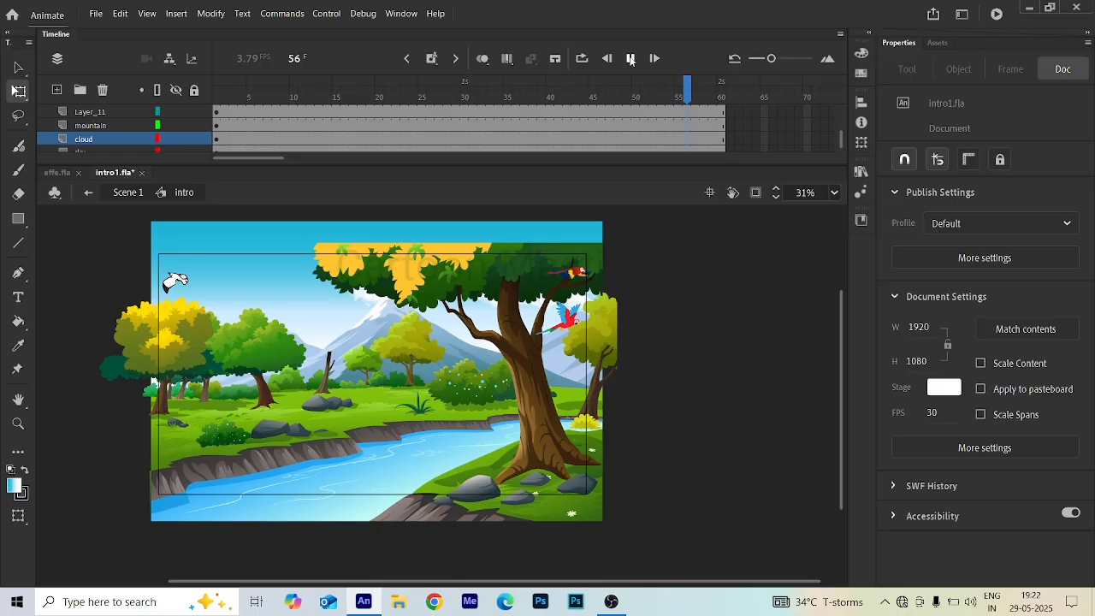
left_click(630, 58)
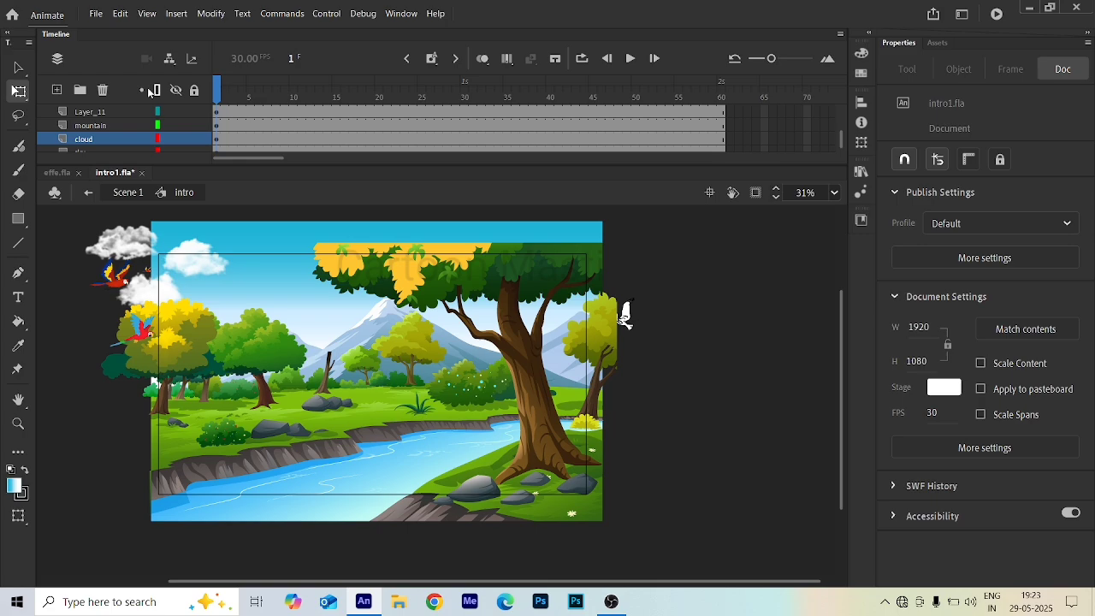
- Paste the effect graphic copied from effe.fla into the first frame of Layer_2 in the Intro timeline
scroll(103, 117, "down", 1)
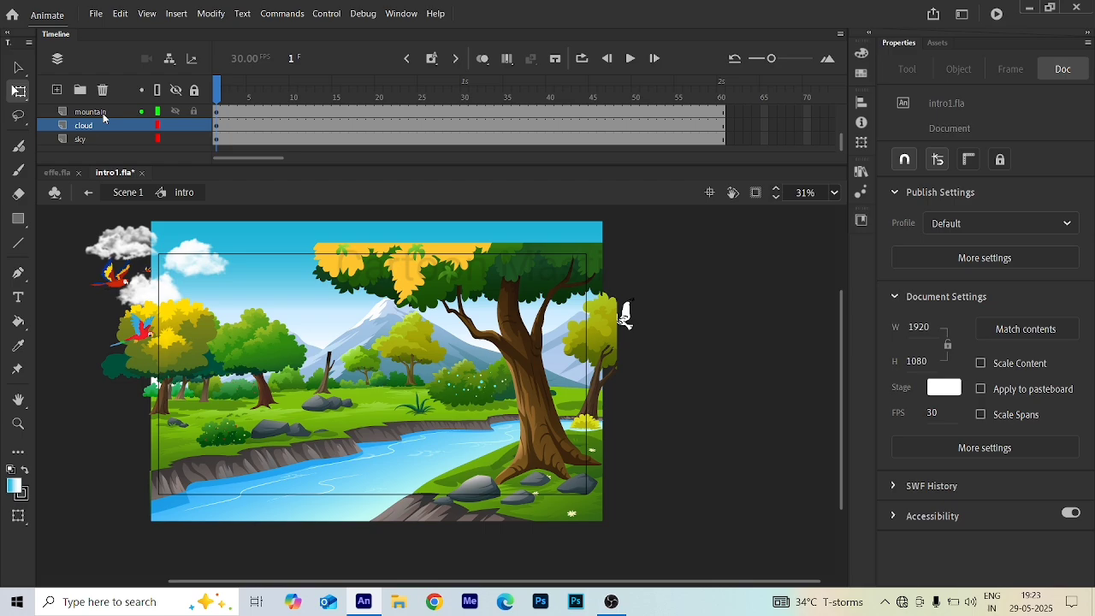
left_click(422, 463)
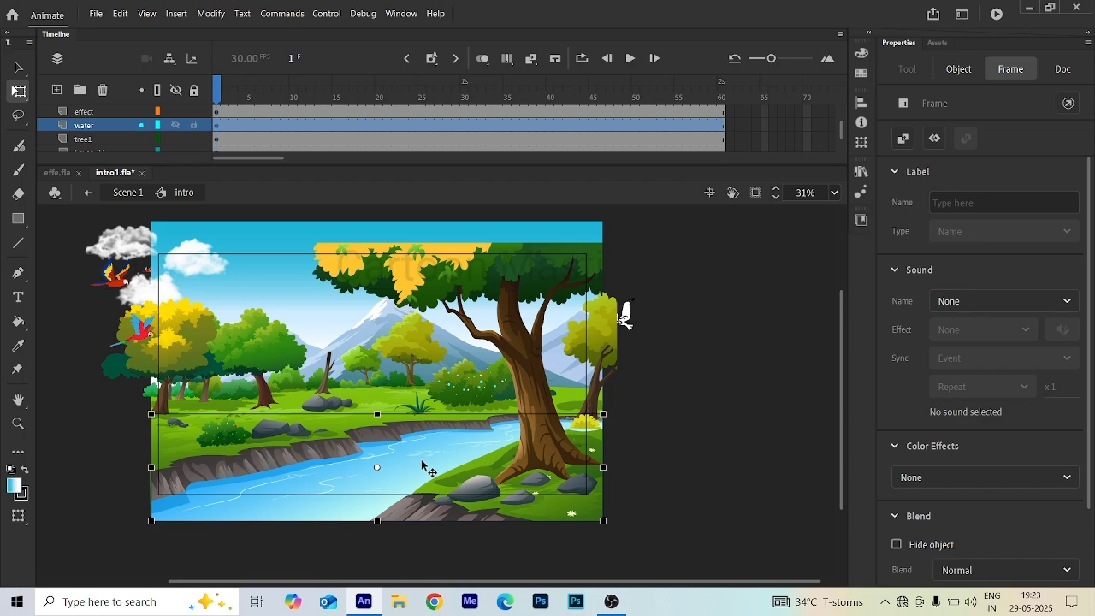
scroll(122, 135, "down", 2)
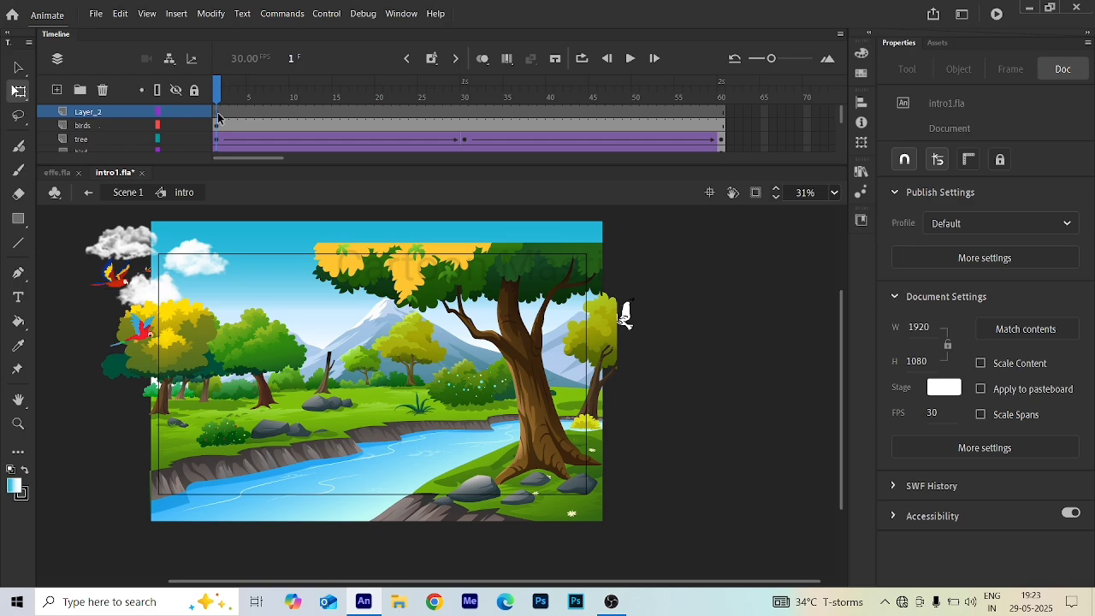
left_click(217, 117)
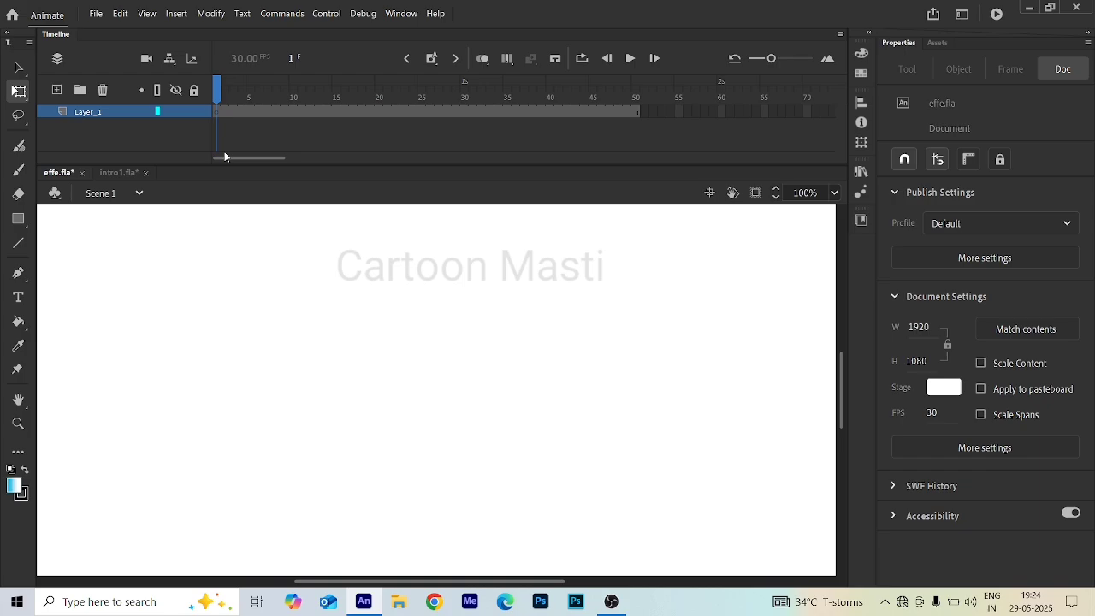
left_click(120, 173)
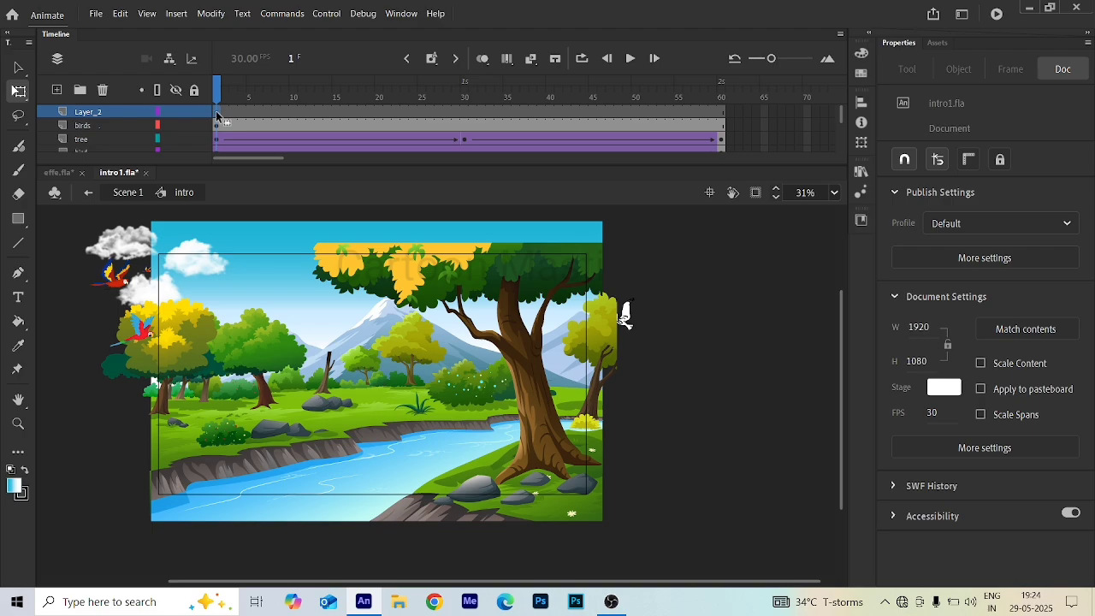
left_click(216, 112)
key("ctrl+v")
- Select the pasted Ale effect and scrub the timeline to preview it against the scene
scroll(449, 398, "up", 1)
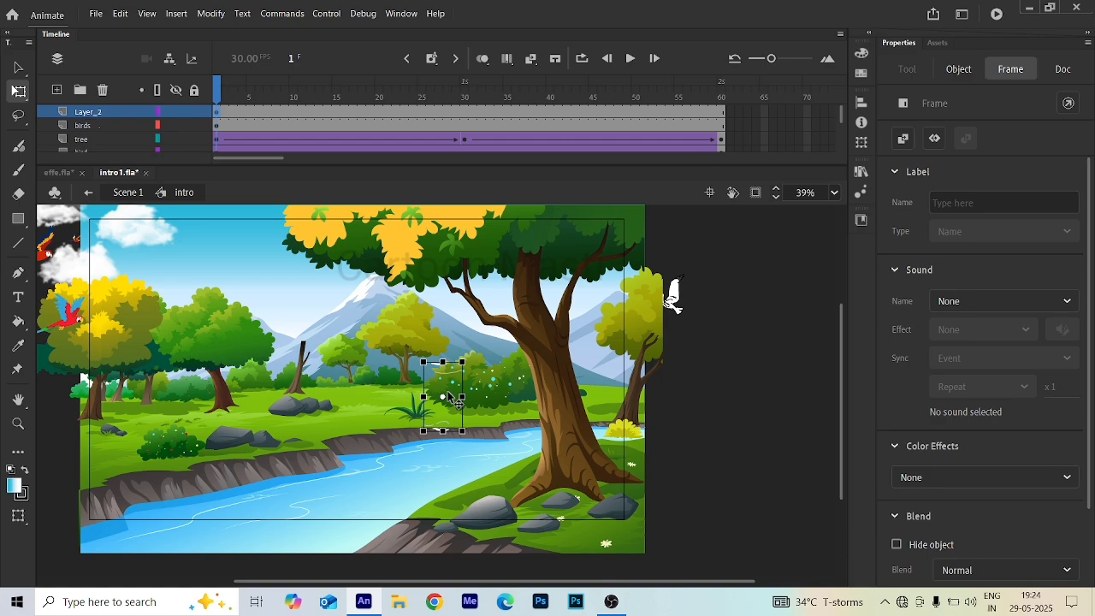
scroll(449, 398, "down", 2)
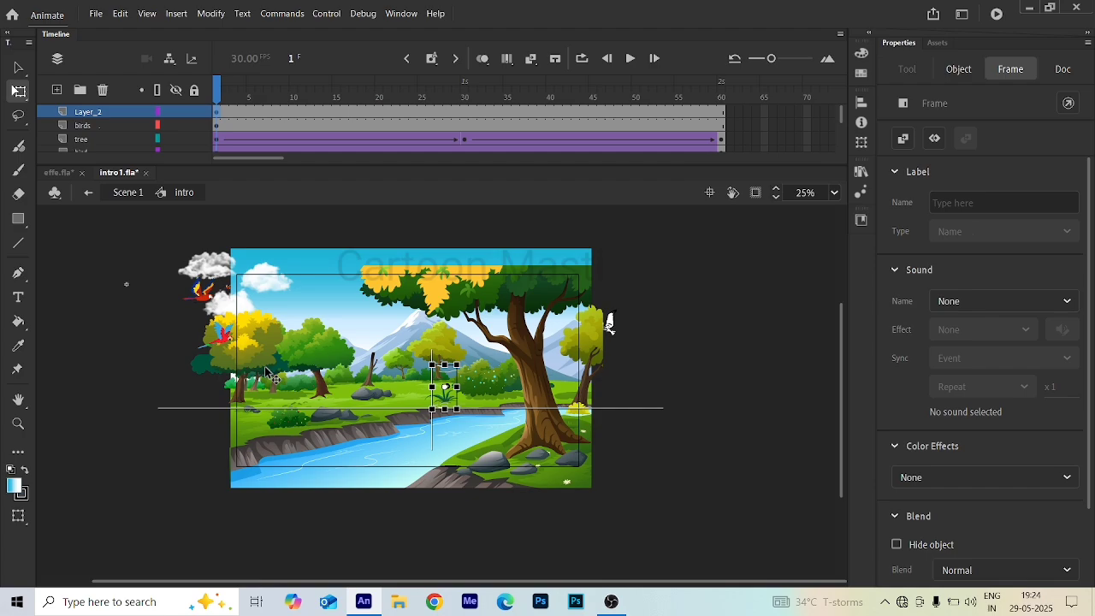
left_click(231, 370)
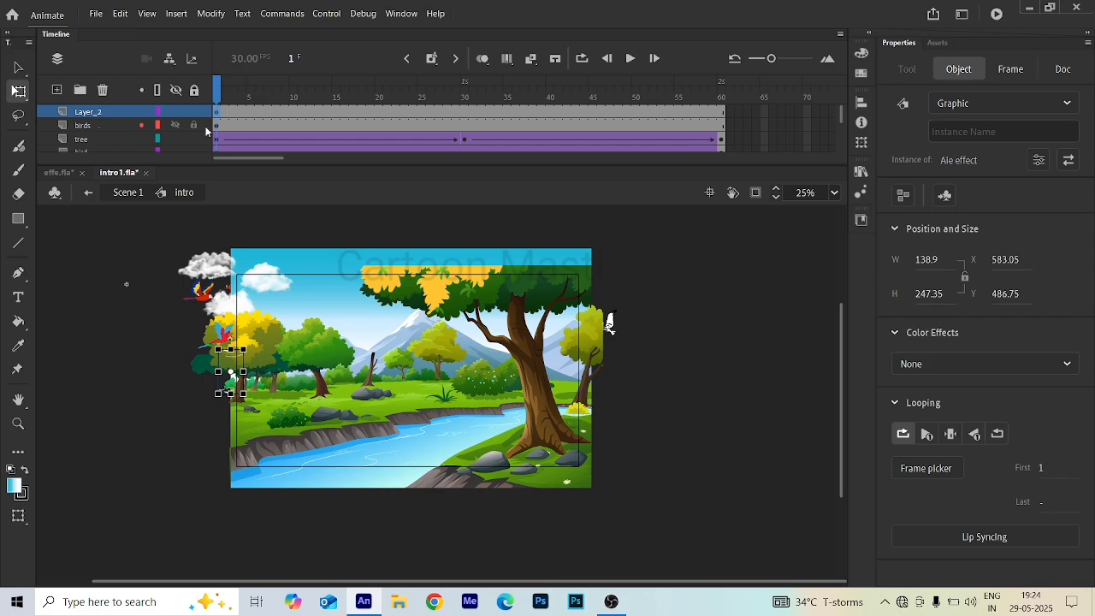
left_click(568, 112)
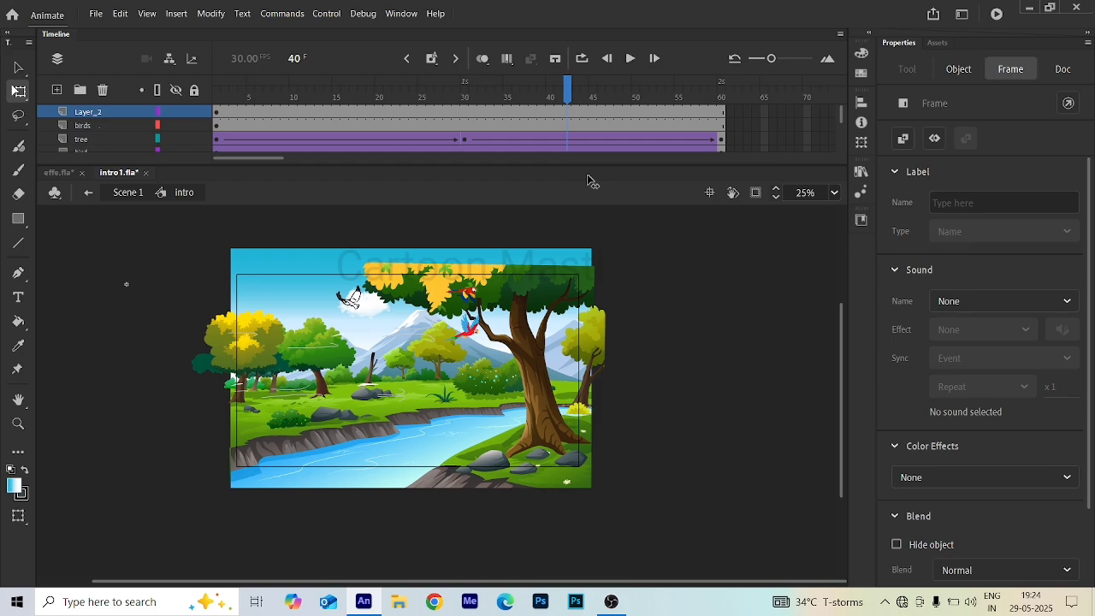
left_click_drag(587, 180, 544, 190)
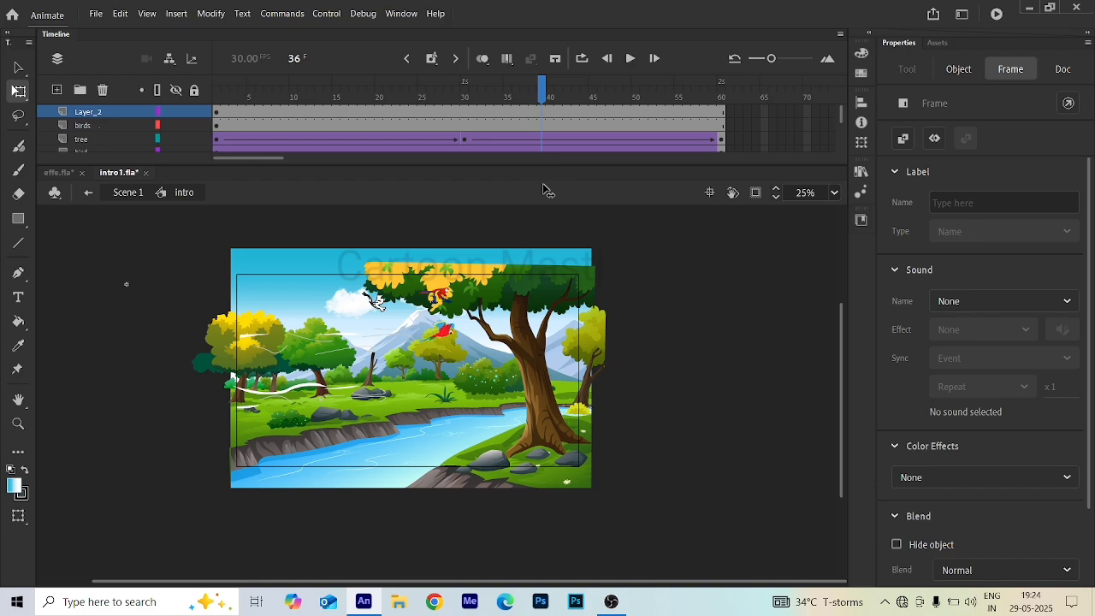
left_click_drag(543, 190, 211, 127)
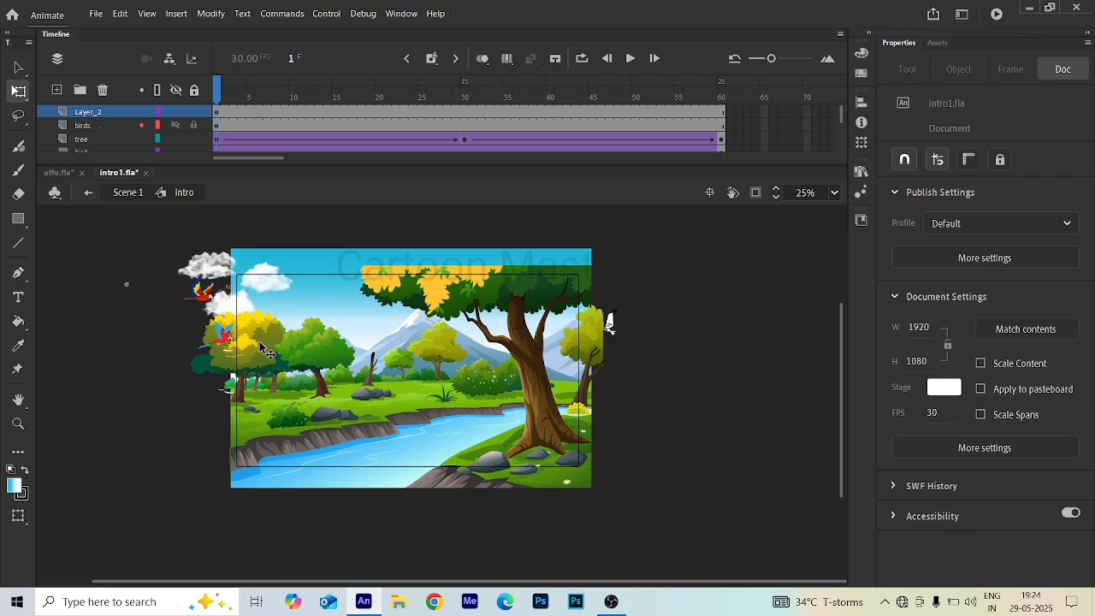
- Select the pasted Ale effect graphic and move it to the middle of the scene near the central trees
scroll(244, 355, "up", 1)
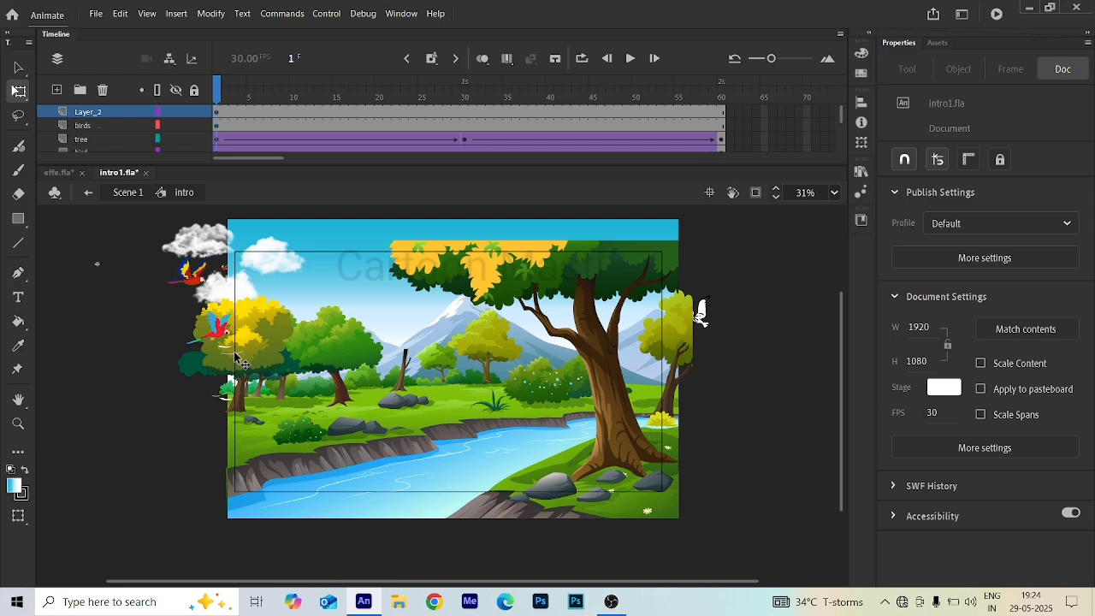
left_click(237, 358)
scroll(237, 358, "up", 2)
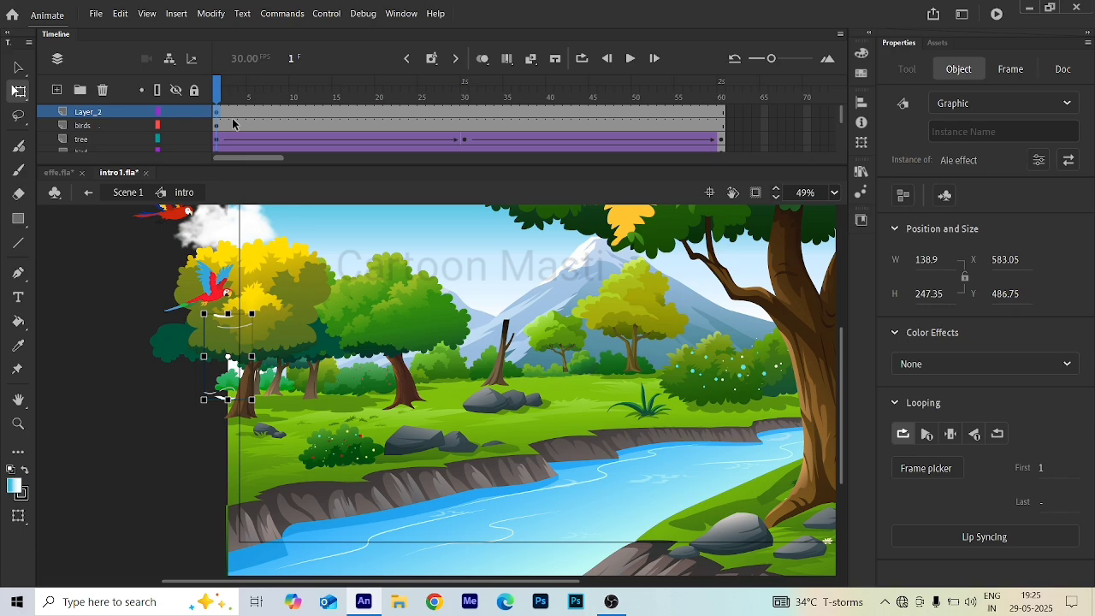
left_click(216, 117)
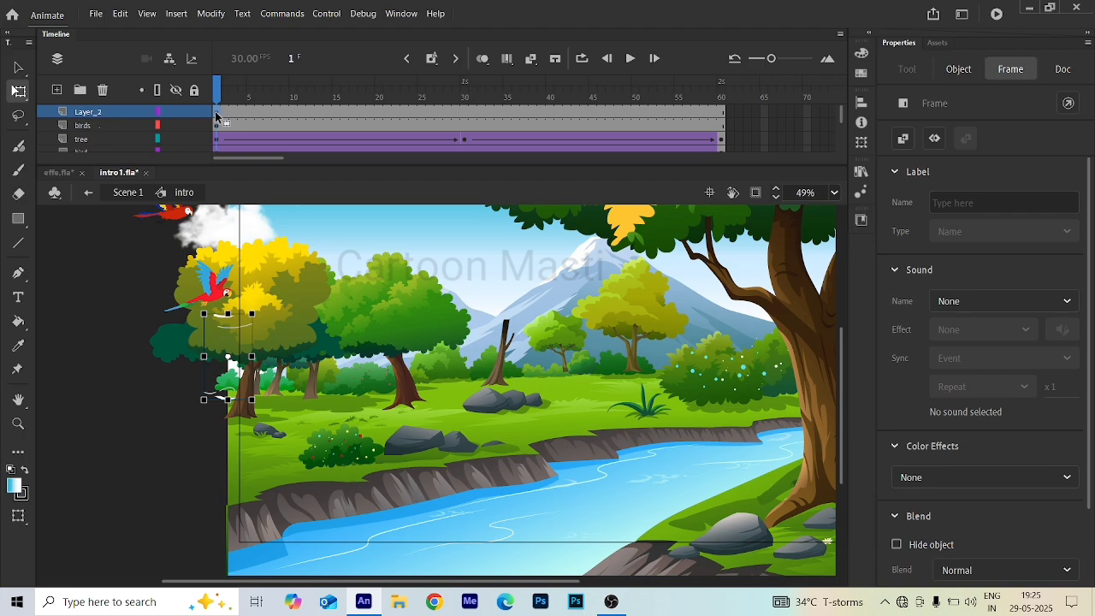
left_click_drag(232, 328, 532, 344)
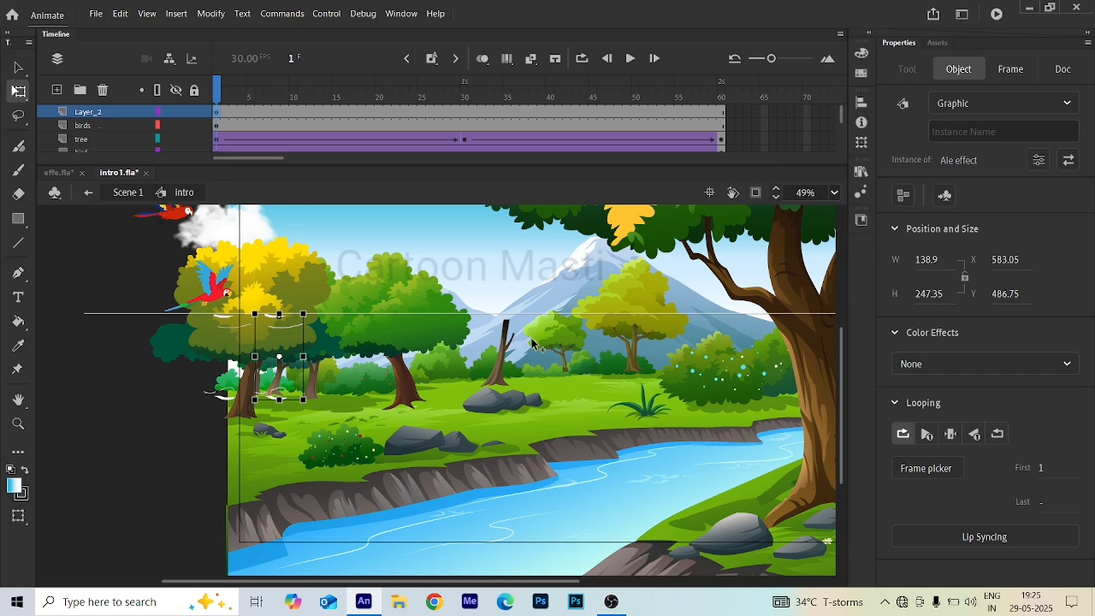
left_click_drag(533, 344, 560, 341)
- Scrub and play the Intro timeline to preview the Ale effect with the scene animation
left_click_drag(354, 112, 637, 176)
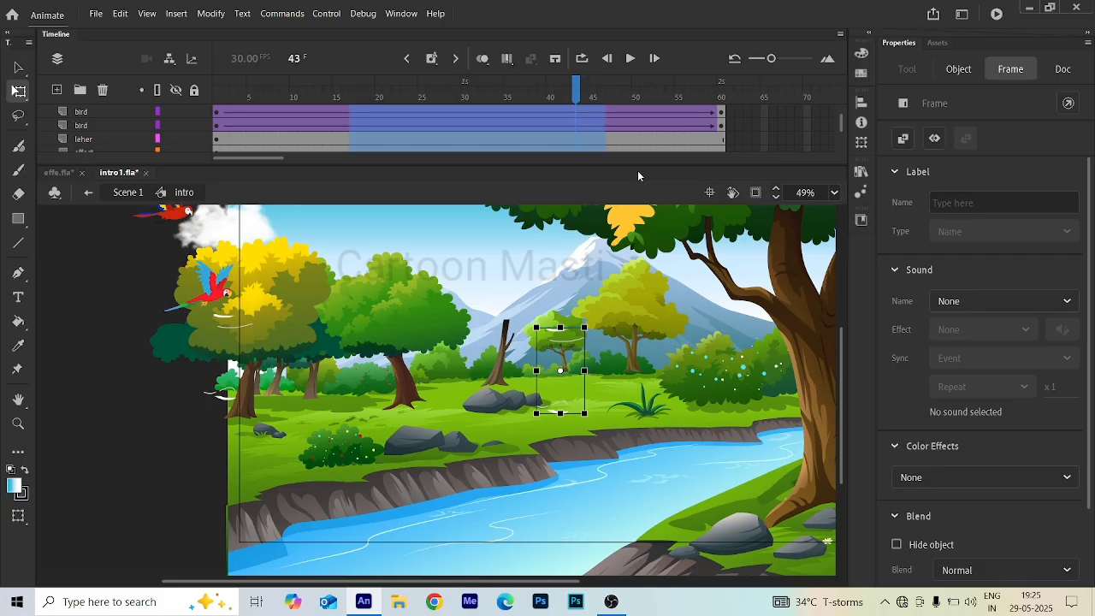
left_click_drag(639, 171, 391, 203)
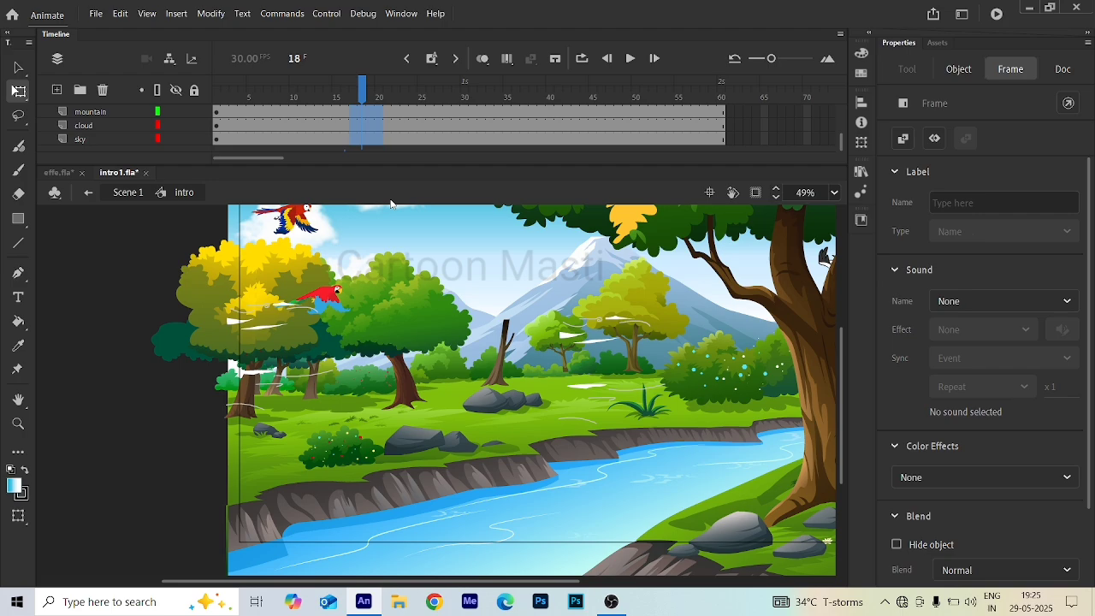
left_click_drag(391, 203, 57, 192)
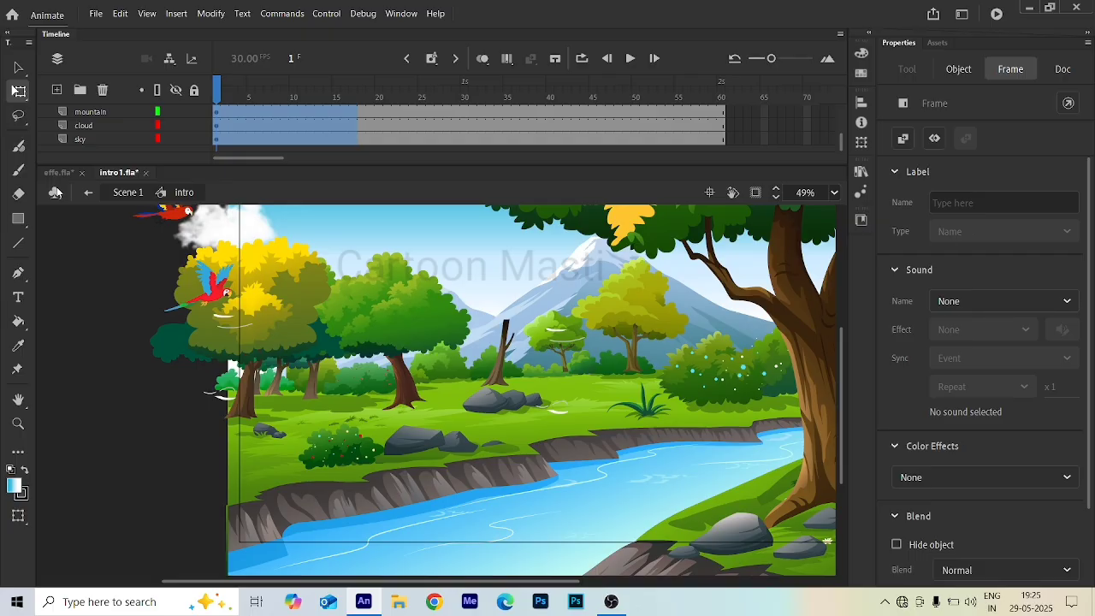
left_click(631, 59)
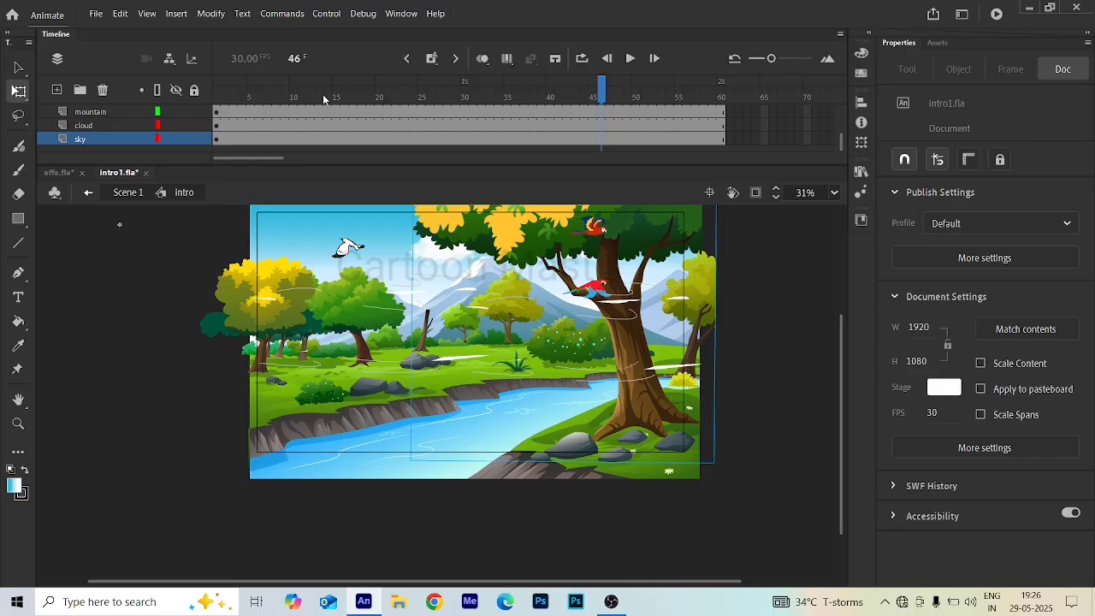
key("shift+comma")
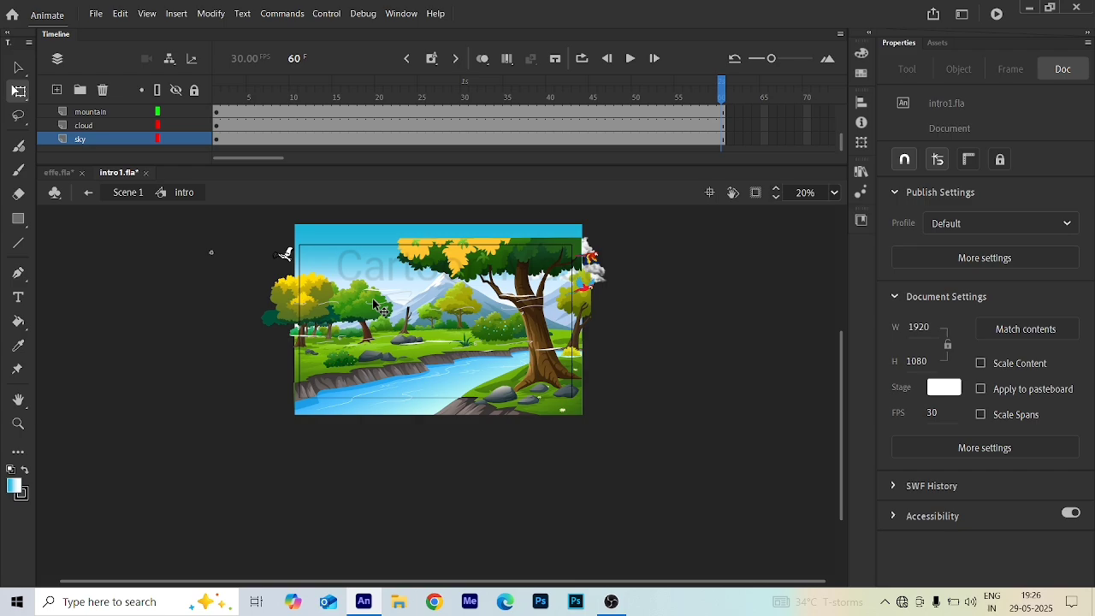
- Return to Scene 1 and extend the intro layer with frames up to frame 60
key("ctrl+e")
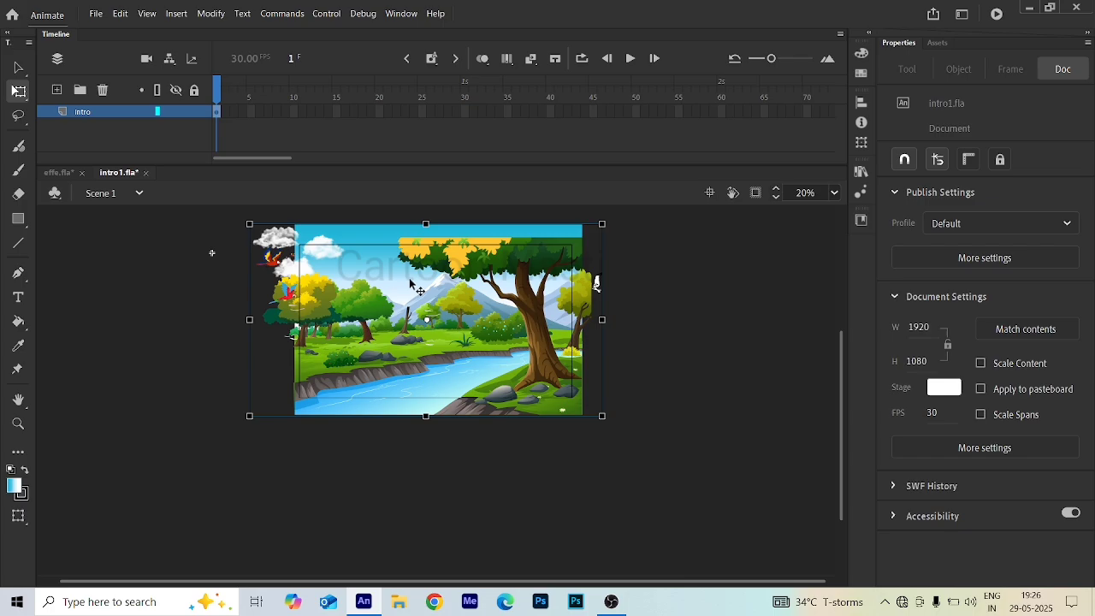
left_click(445, 154)
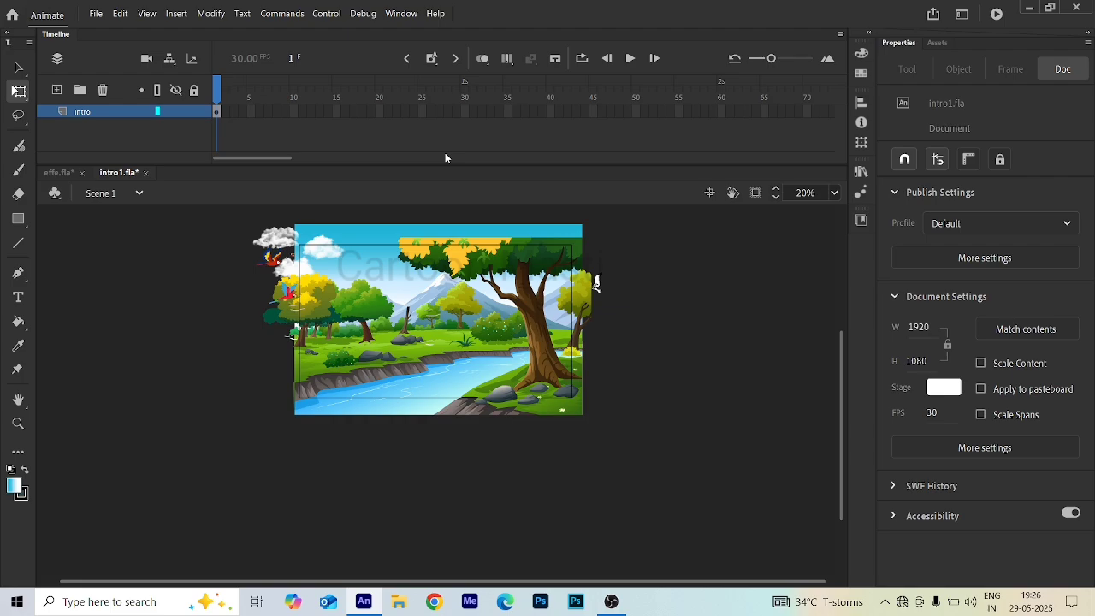
left_click(722, 112)
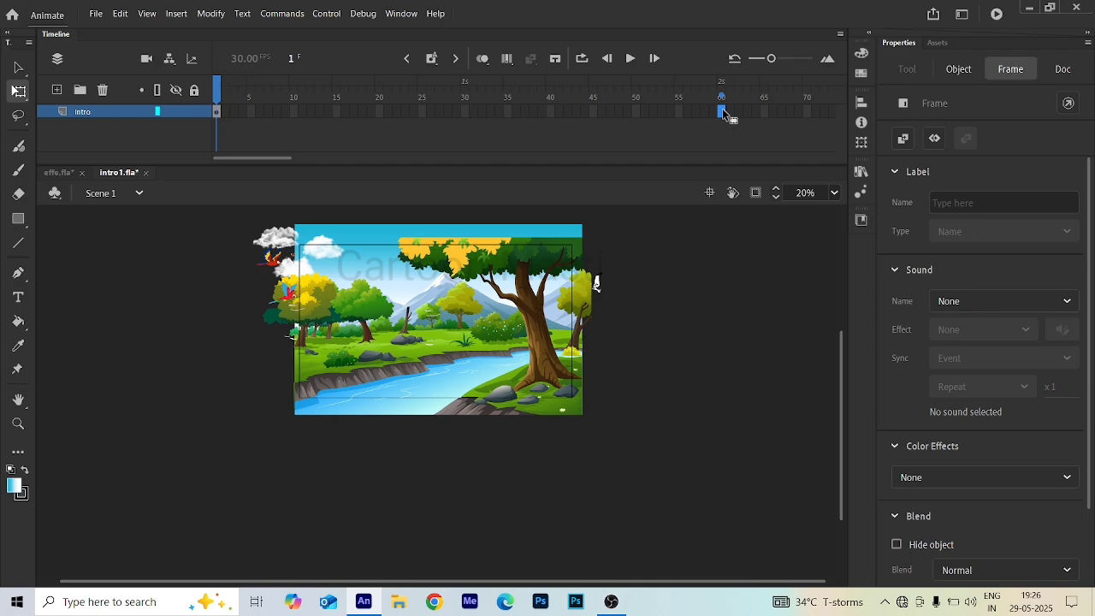
key("F5")
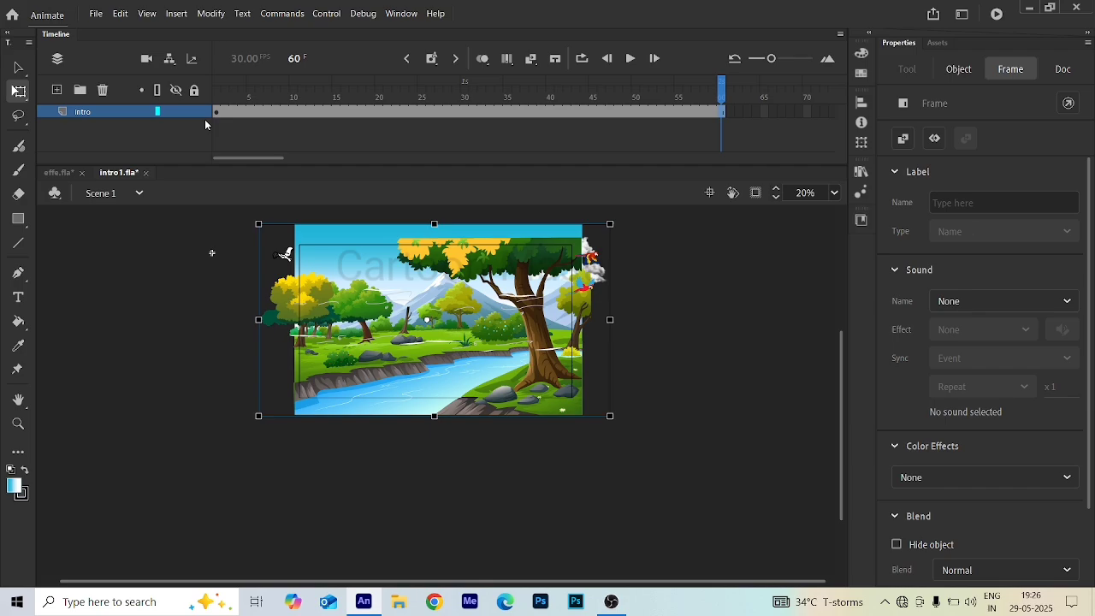
- At frame 60, scale the intro instance up to about 3008 × 1673 and shift it, then create a classic tween
left_click_drag(183, 226, 681, 499)
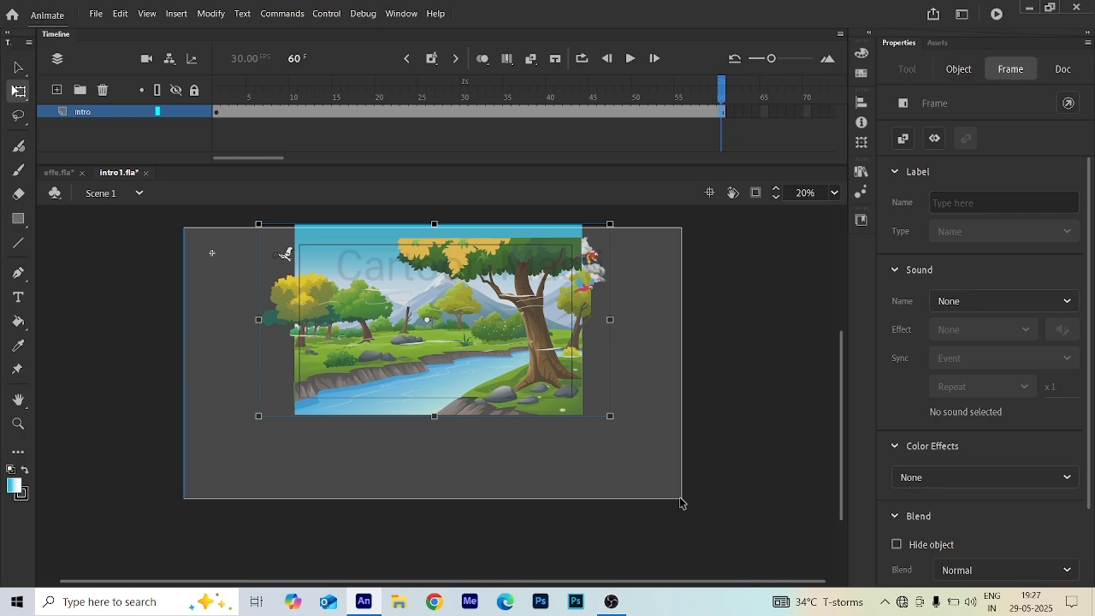
left_click_drag(681, 503, 628, 436)
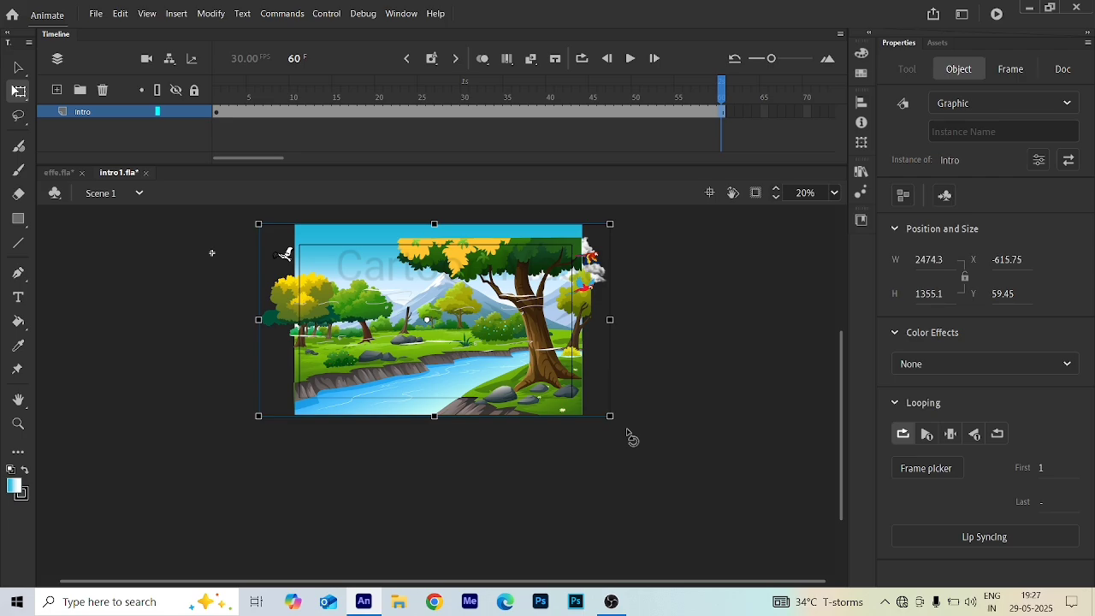
left_click_drag(610, 417, 691, 487)
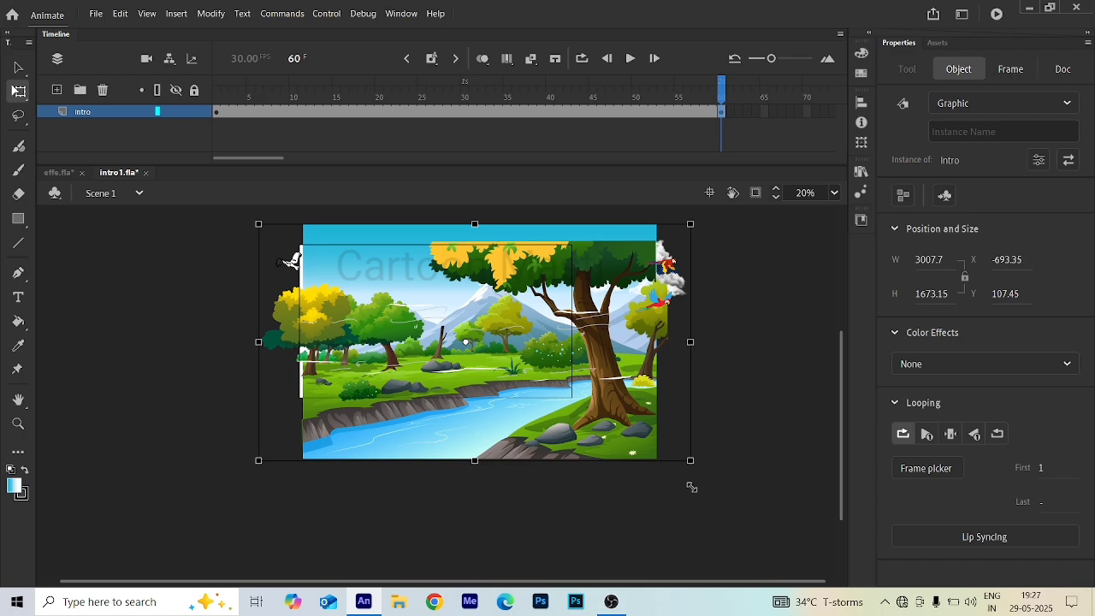
left_click_drag(591, 429, 560, 422)
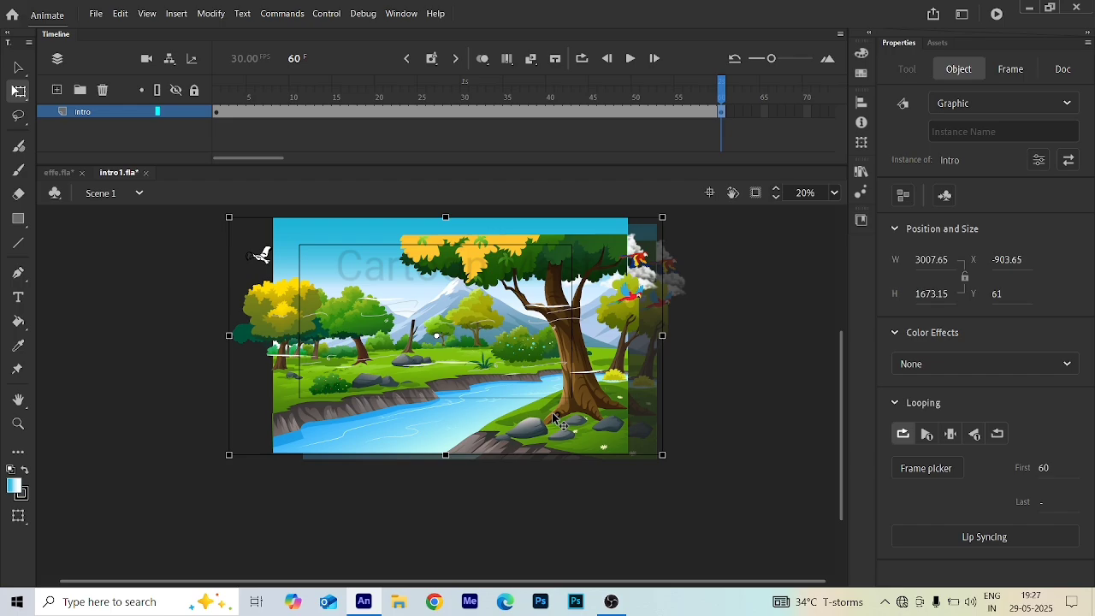
left_click_drag(554, 418, 555, 421)
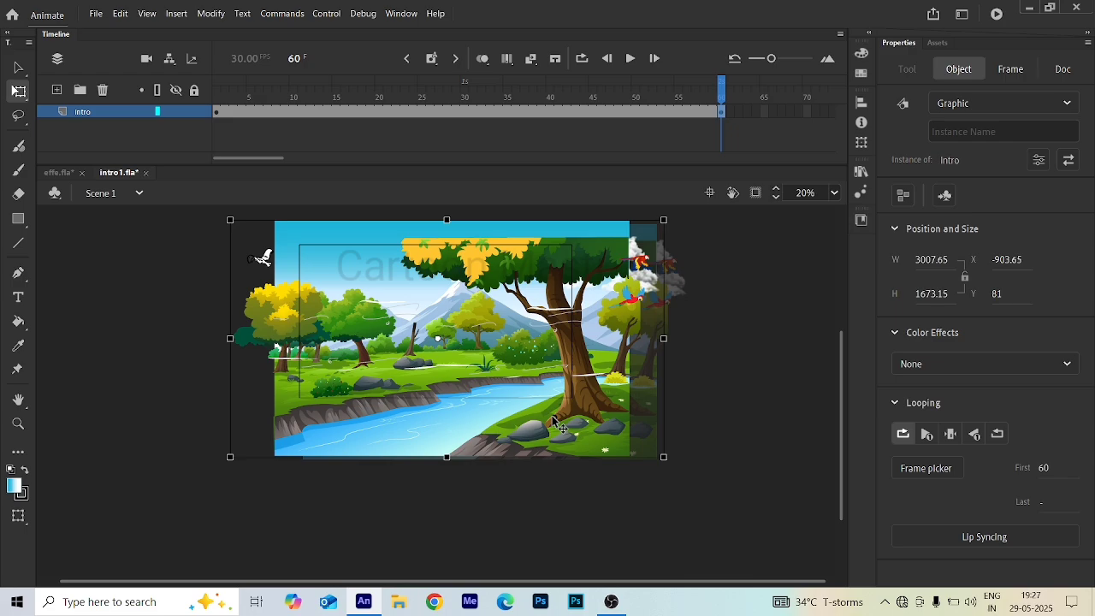
key("shift+Left")
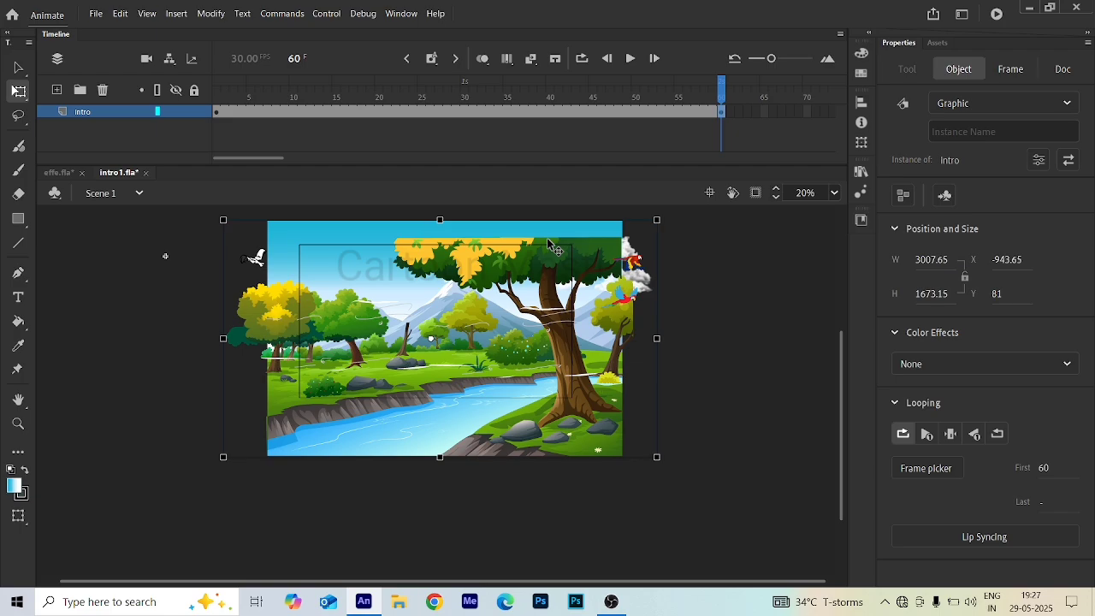
left_click(362, 111)
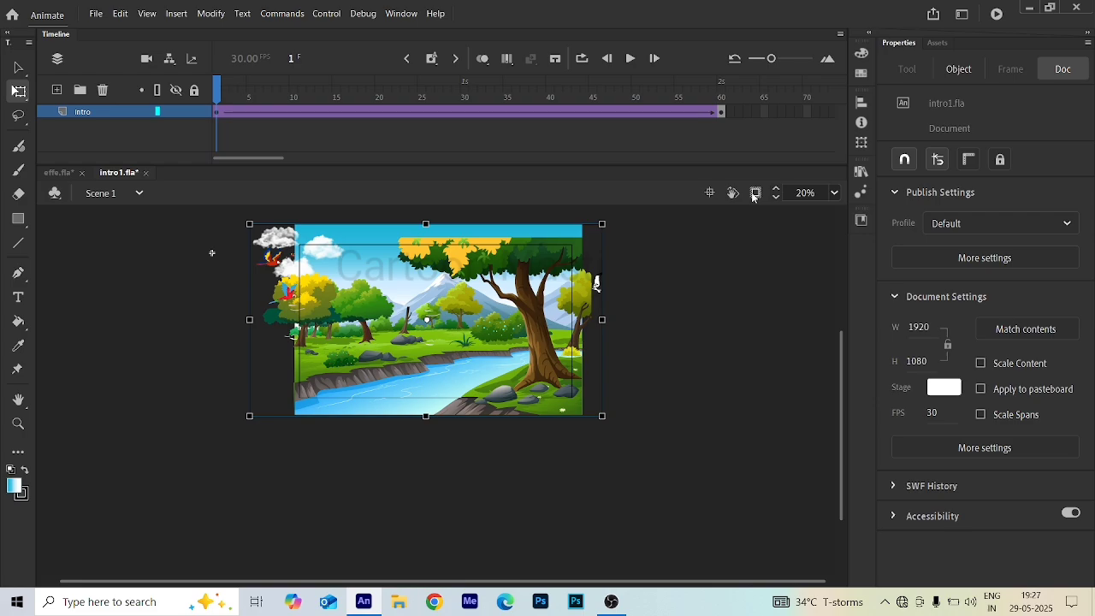
- Clip content outside the stage, zoom in, and play the scene to preview the camera zoom
left_click(755, 193)
key("Return")
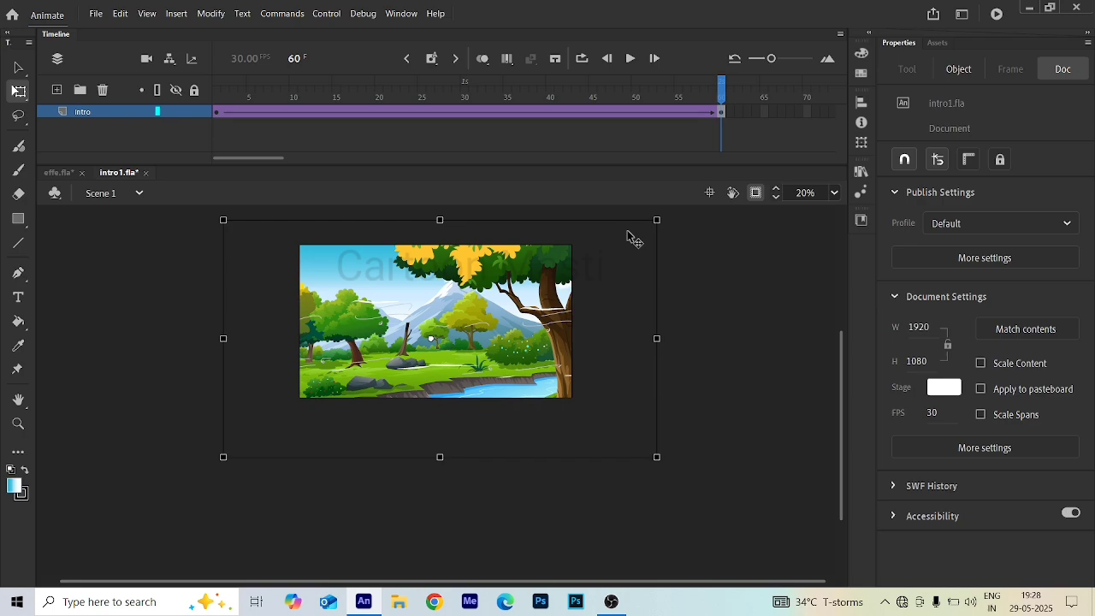
scroll(463, 274, "up", 1)
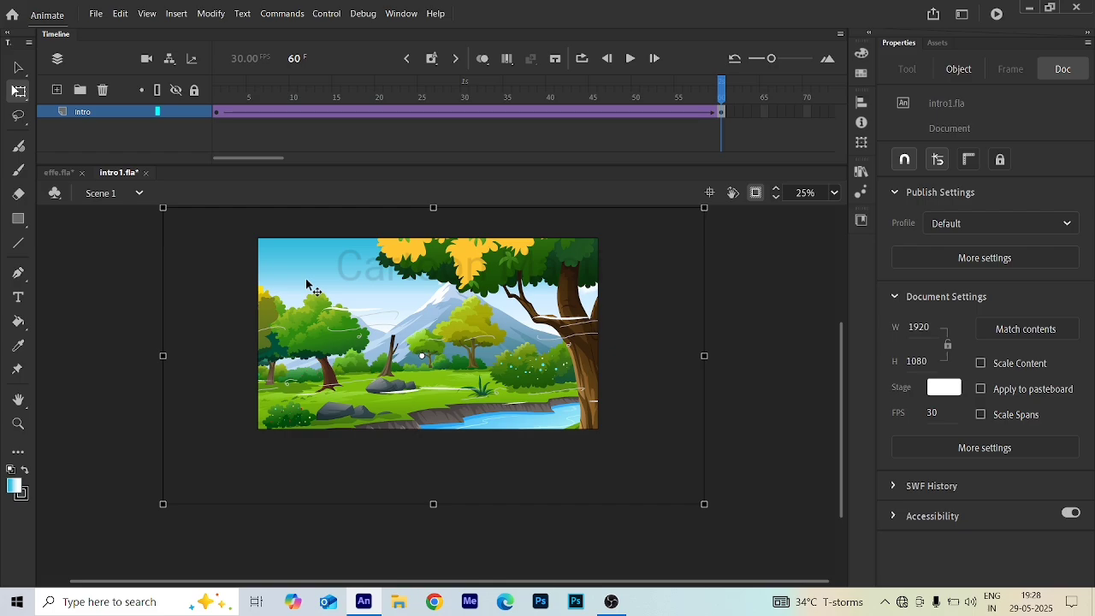
scroll(397, 324, "up", 1)
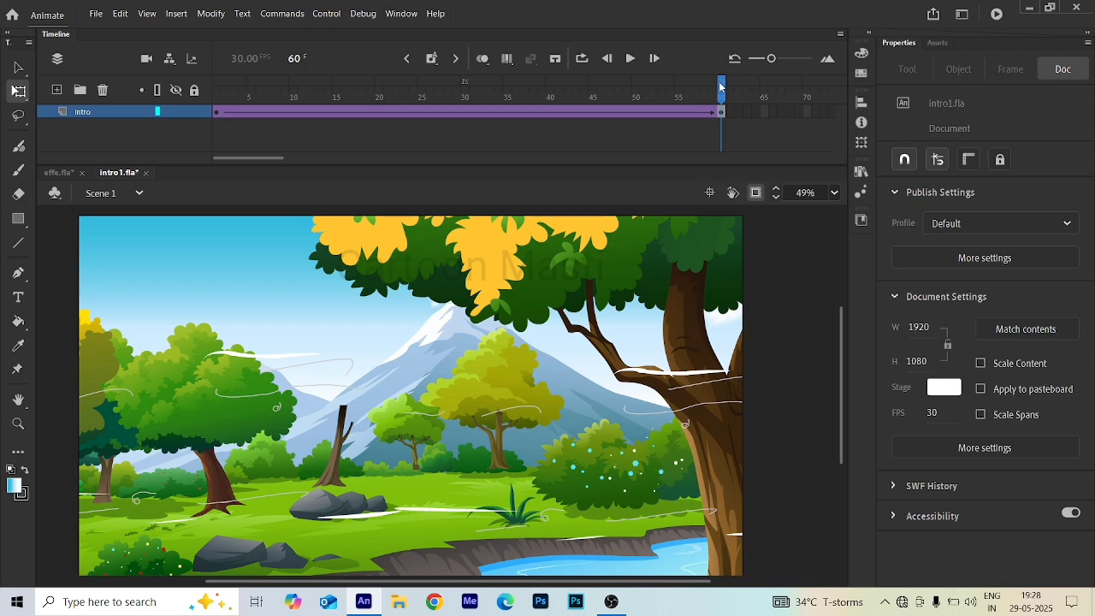
key("Return")
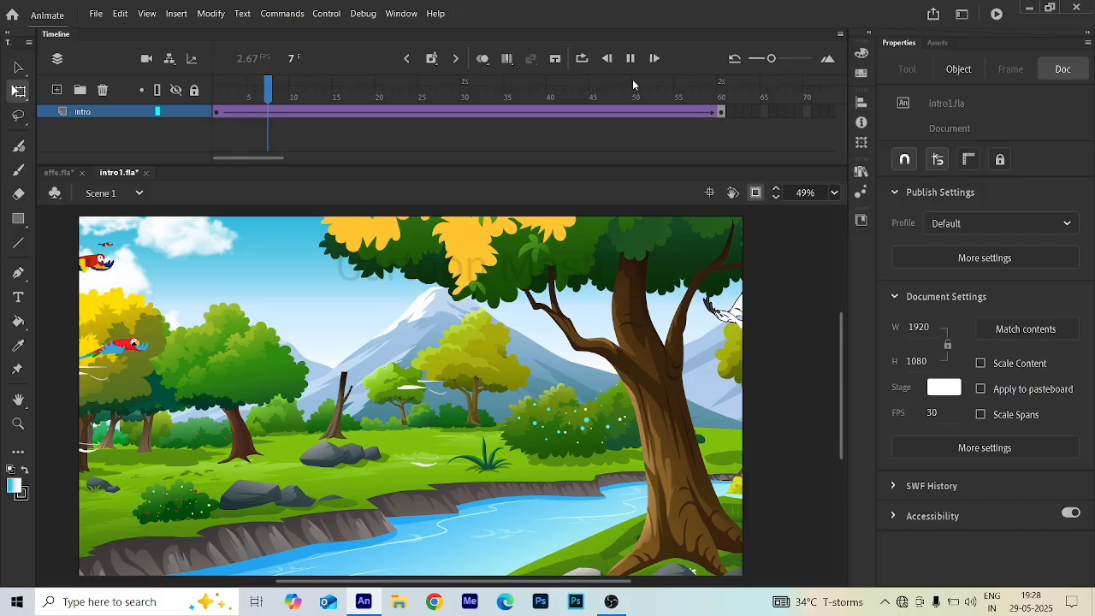